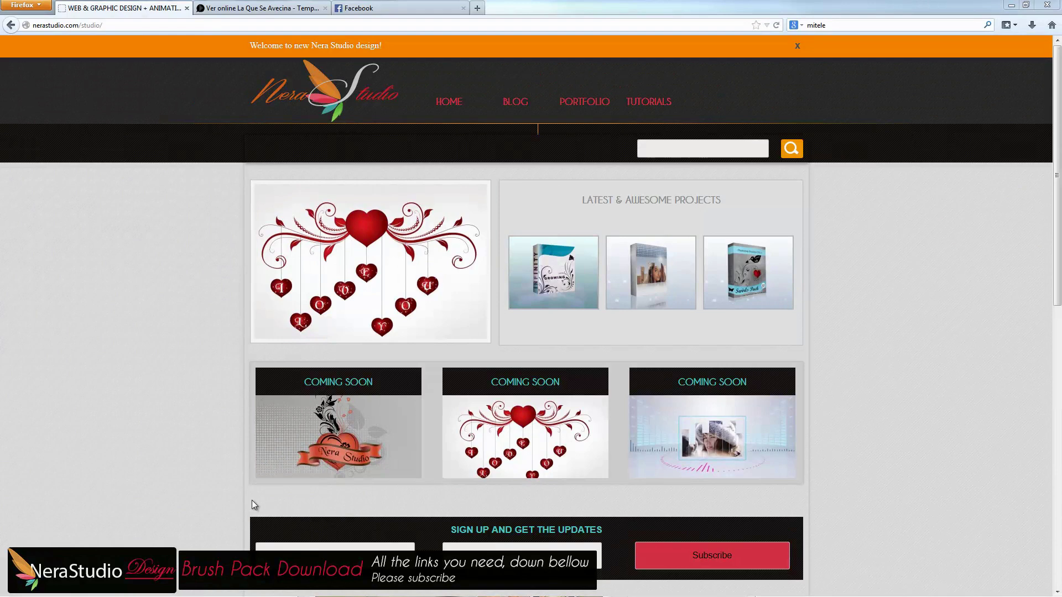
Step: Open the Swirls Pack Photoshop brushes page from the latest projects on the Nera Studio home page
scroll(939, 387, "down", 3)
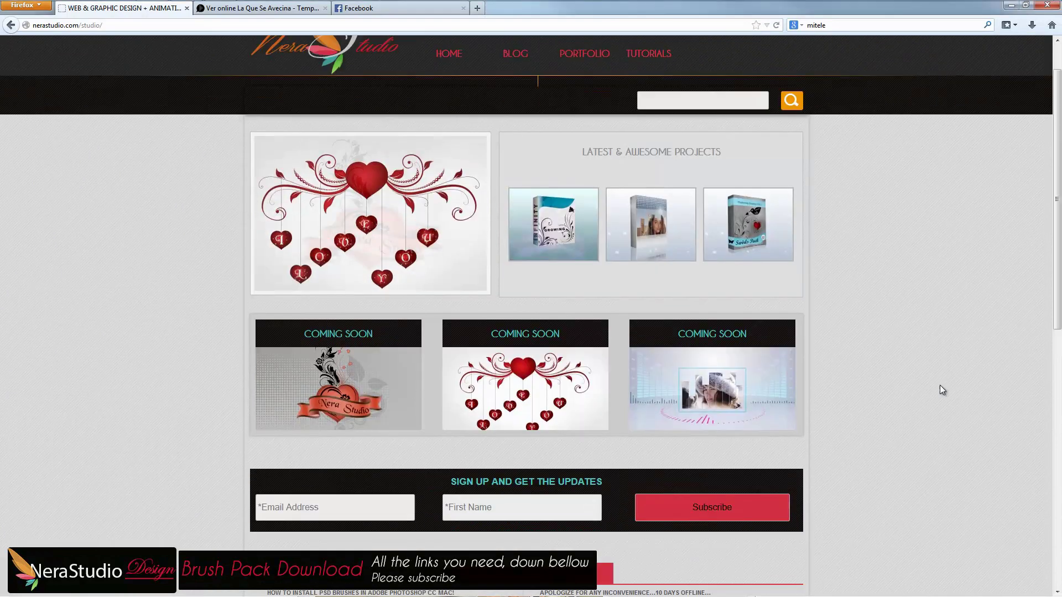
scroll(940, 390, "up", 3)
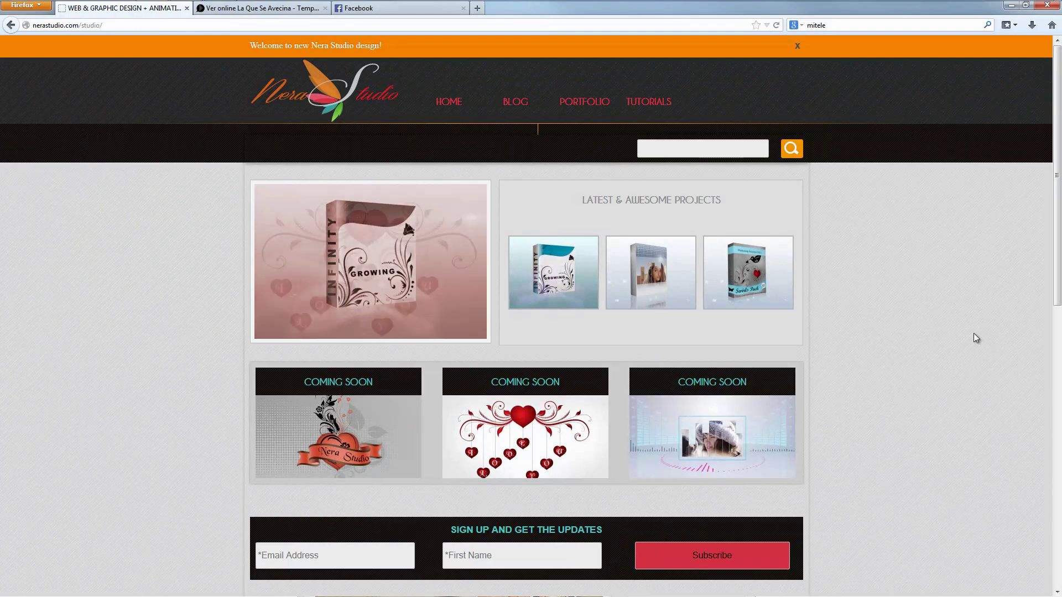
scroll(973, 333, "down", 5)
scroll(986, 359, "up", 5)
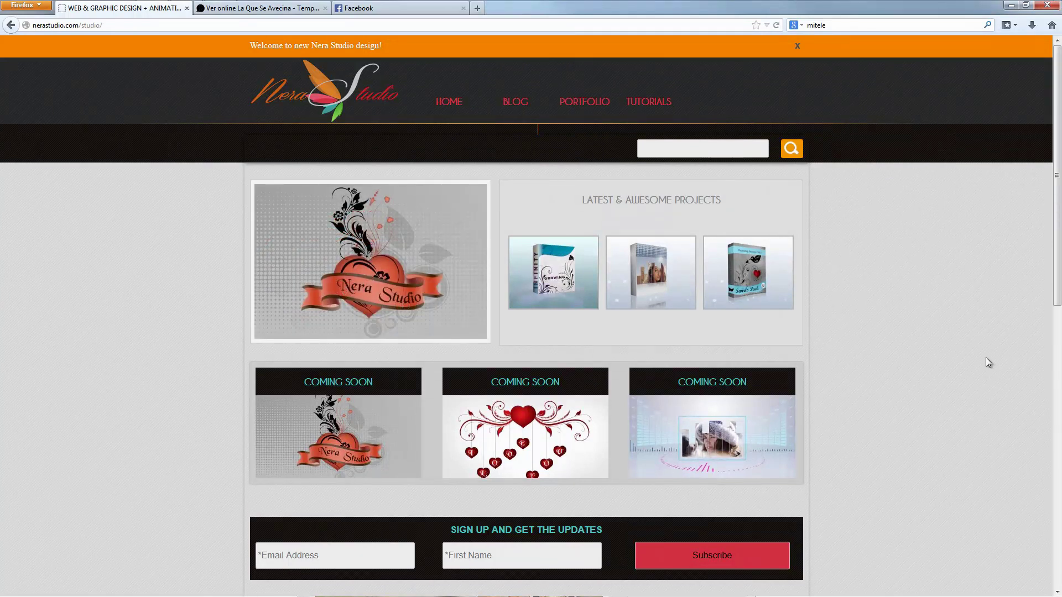
left_click(570, 277)
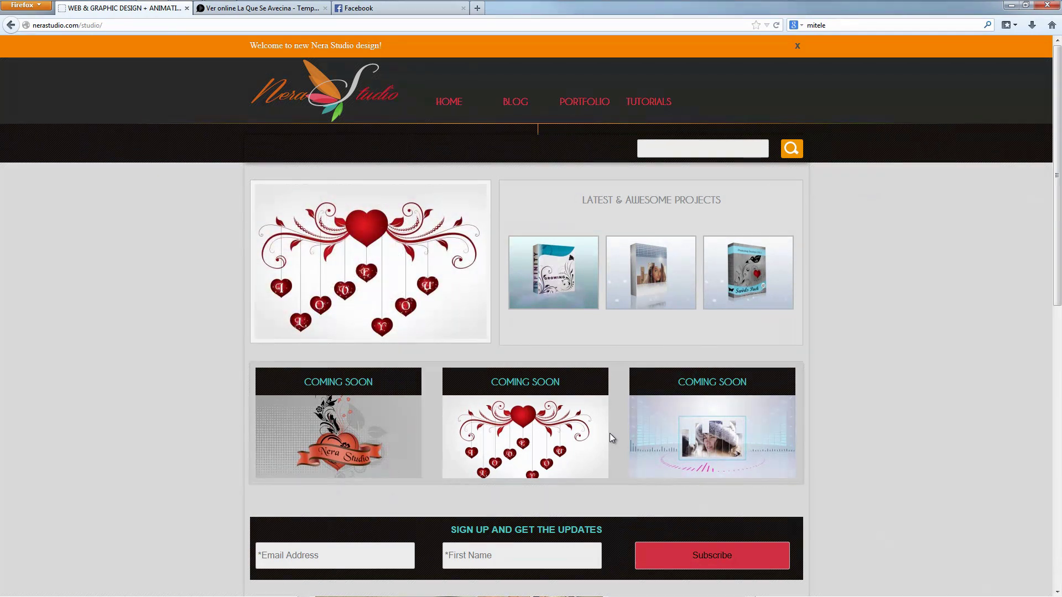
left_click(745, 281)
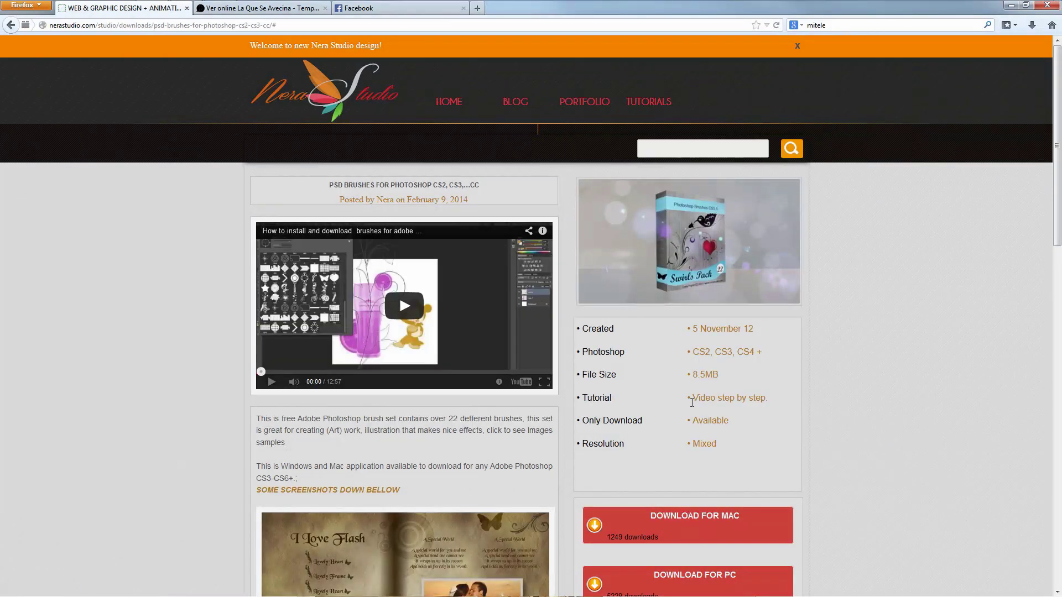
Step: Download the PC version of the brush pack as Nera-Studio-Windows-Brush into Downloads, replacing the existing zip file
scroll(856, 500, "down", 3)
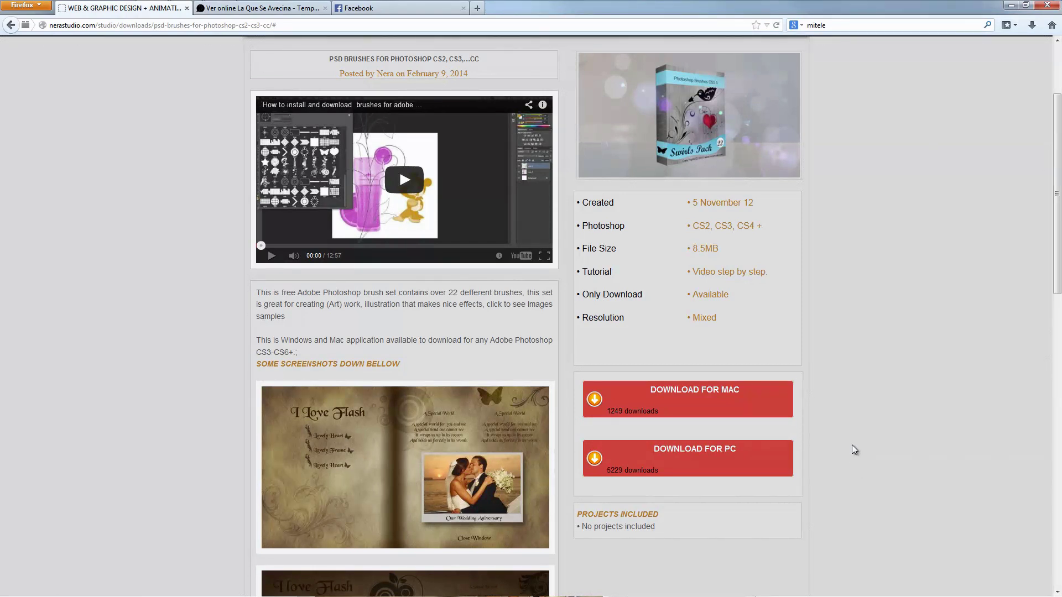
left_click(708, 456)
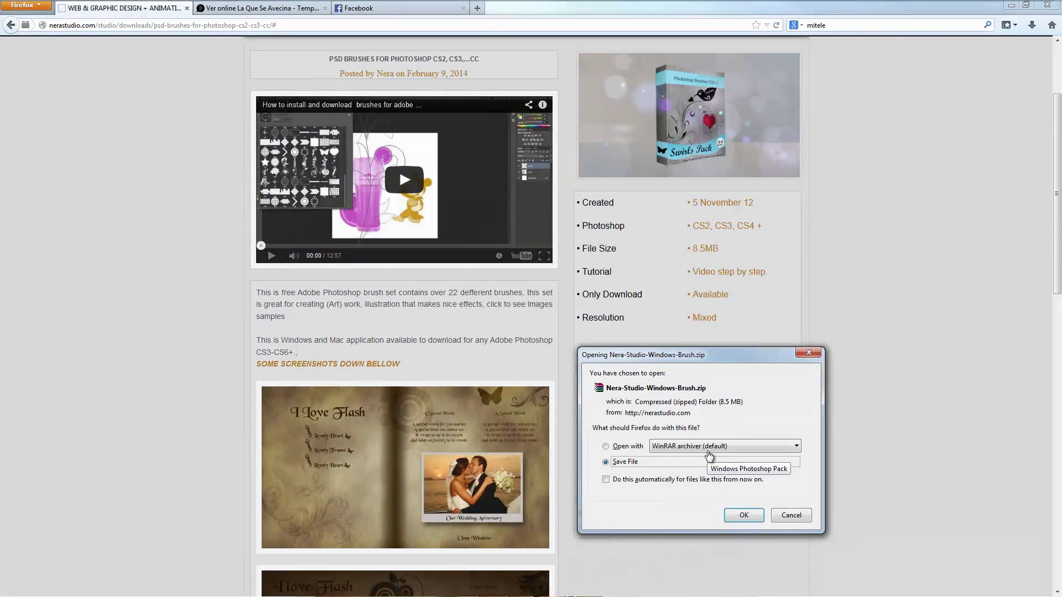
left_click(743, 514)
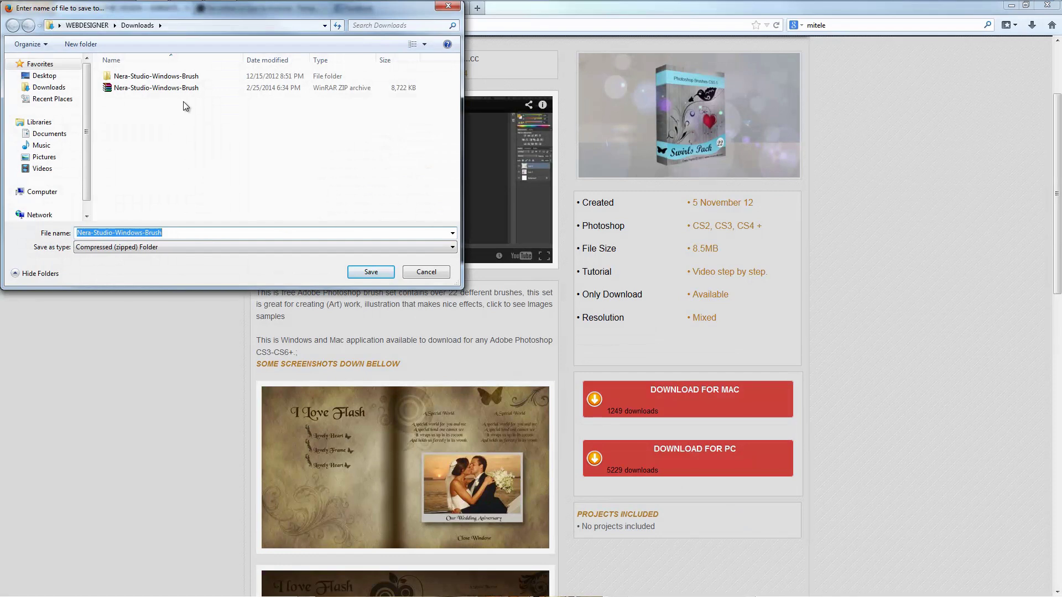
left_click(380, 276)
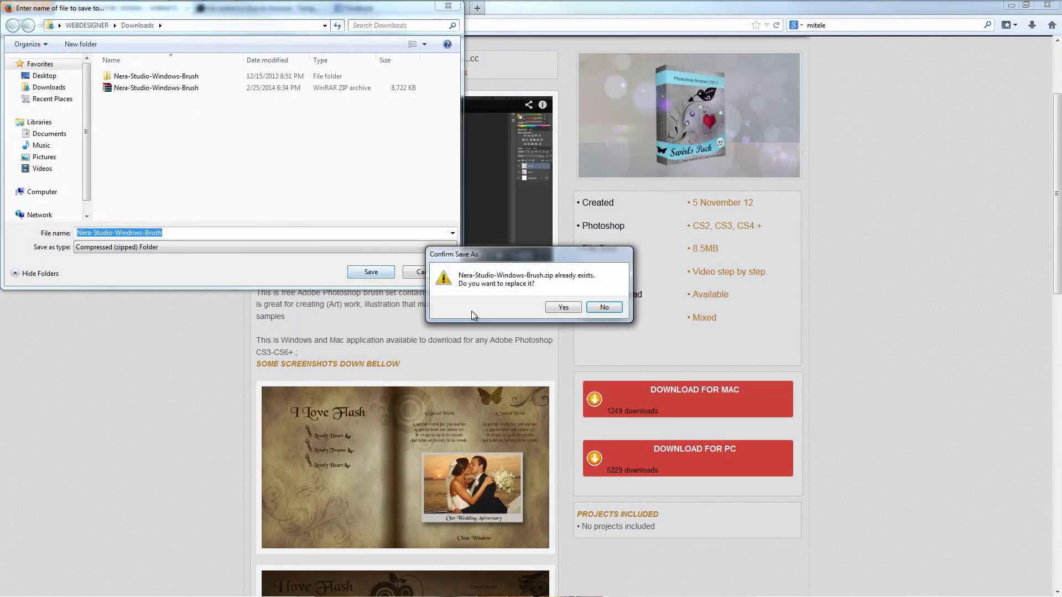
left_click(566, 309)
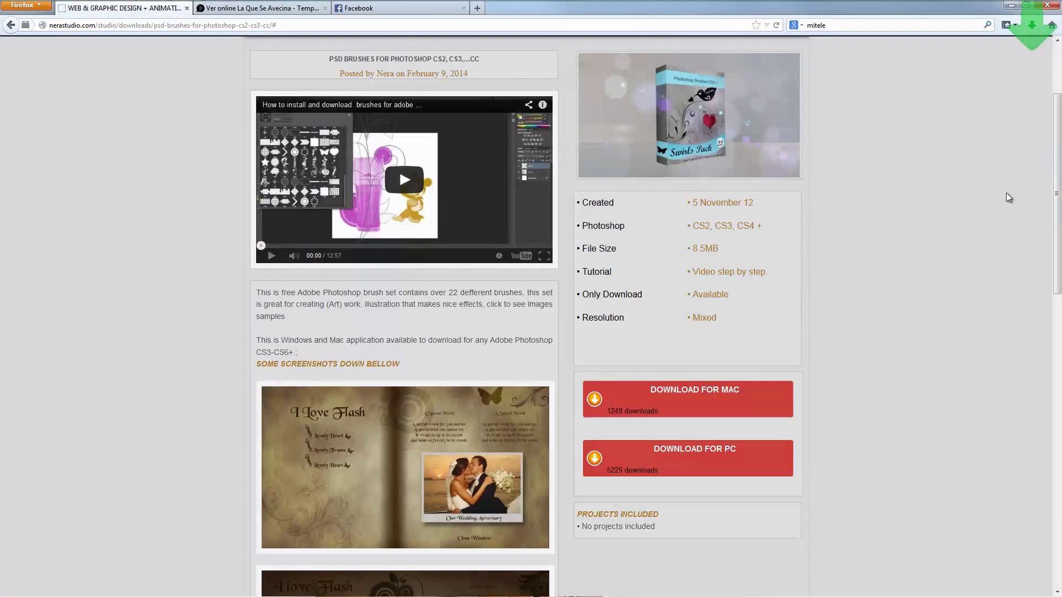
Step: Open the folder containing the newly downloaded Nera-Studio-Windows-Brush.zip from the browser's download list
left_click(1032, 25)
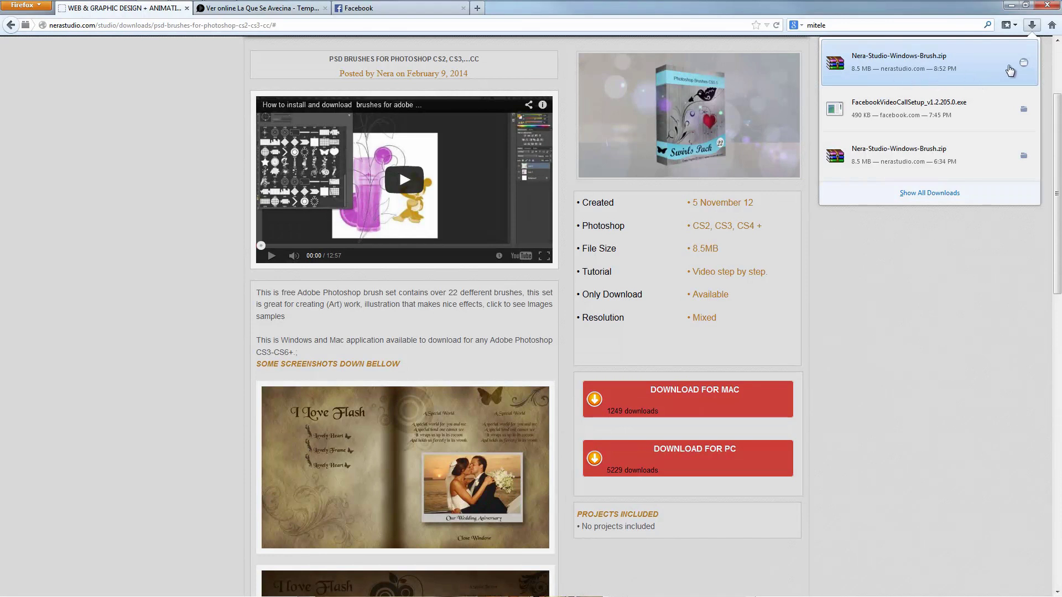
right_click(969, 66)
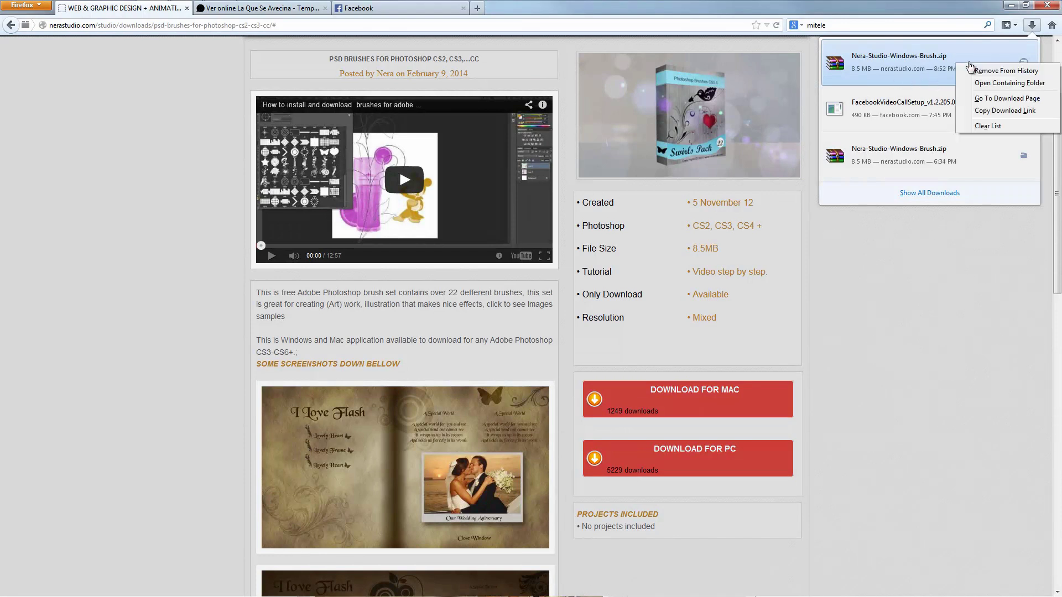
left_click(998, 81)
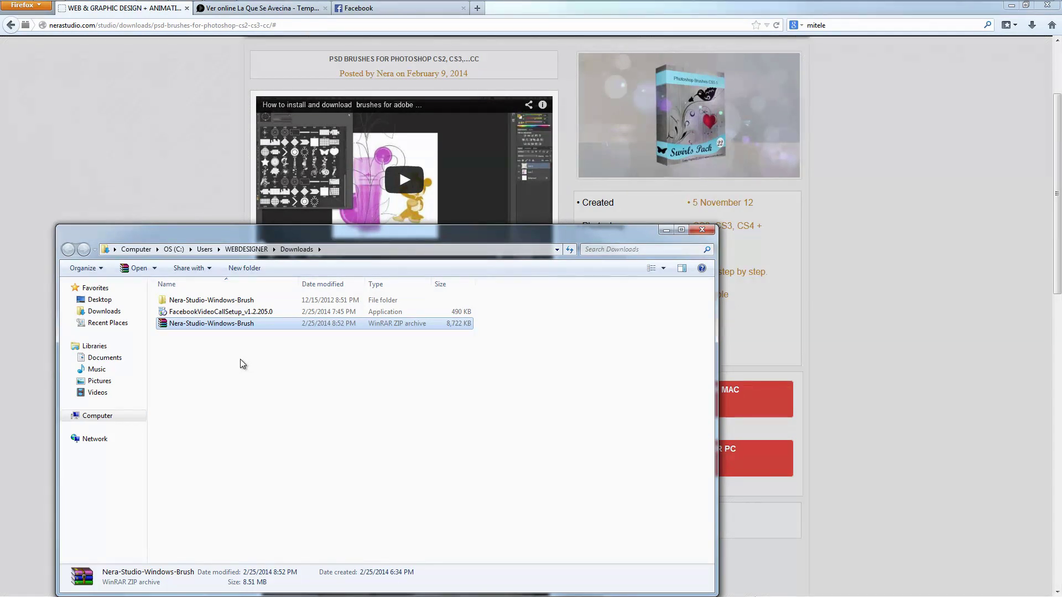
Step: Delete the old Nera-Studio-Windows-Brush folder and the FacebookVideoCallSetup application from Downloads
left_click(248, 303)
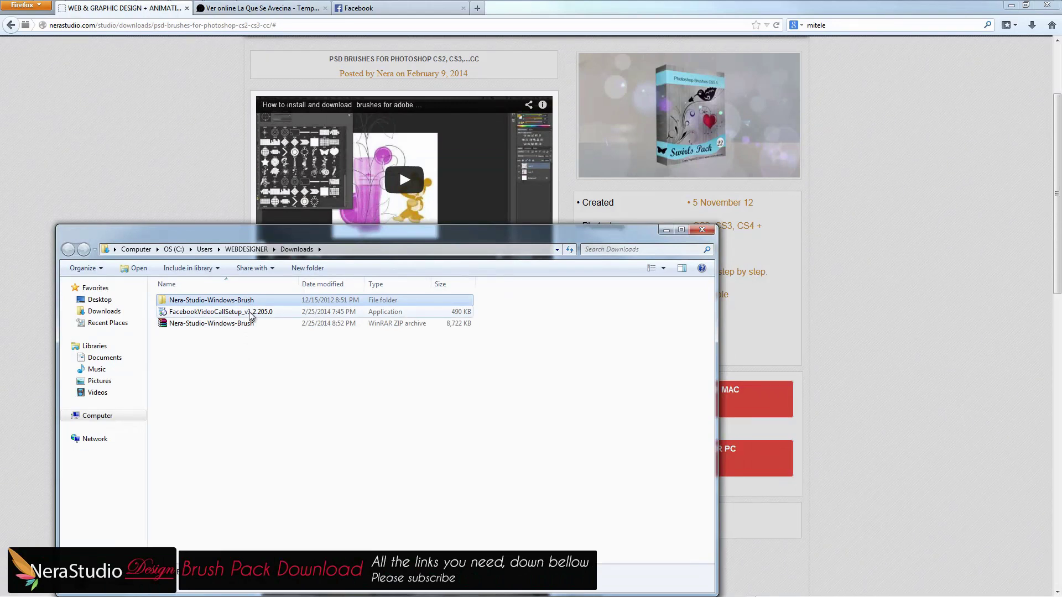
left_click(250, 313, "ctrl")
right_click(250, 313)
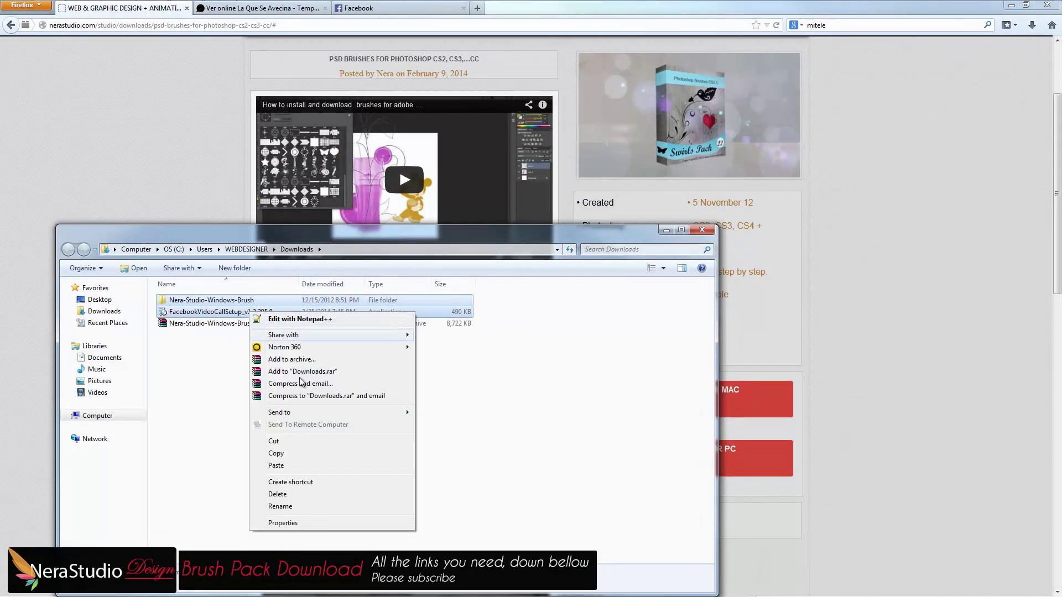
left_click(296, 494)
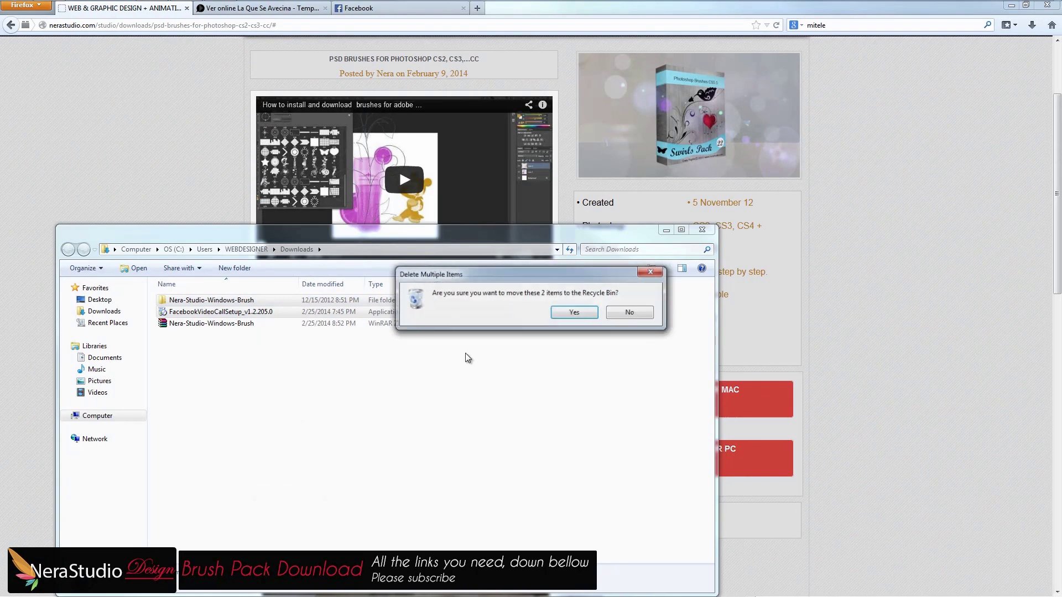
left_click(570, 316)
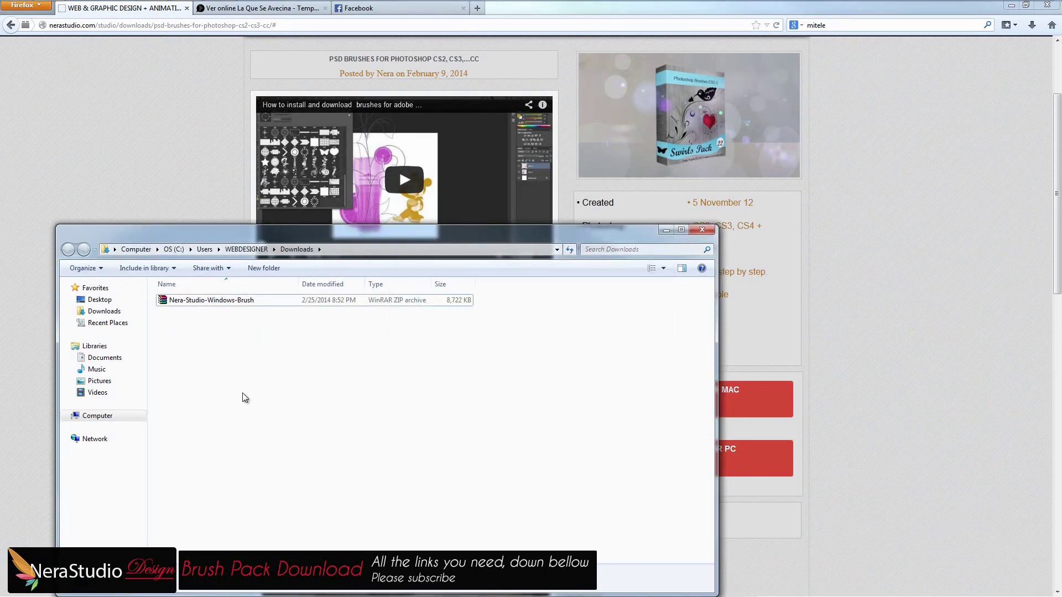
Step: Extract the Nera-Studio-Windows-Brush archive into Downloads and open the extracted folder
right_click(246, 305)
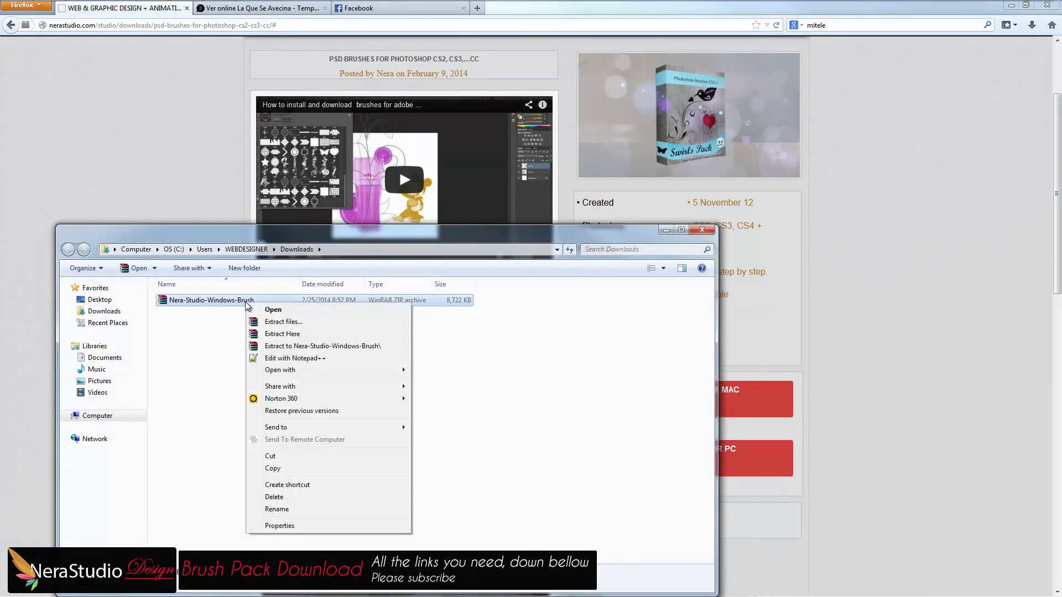
left_click(275, 335)
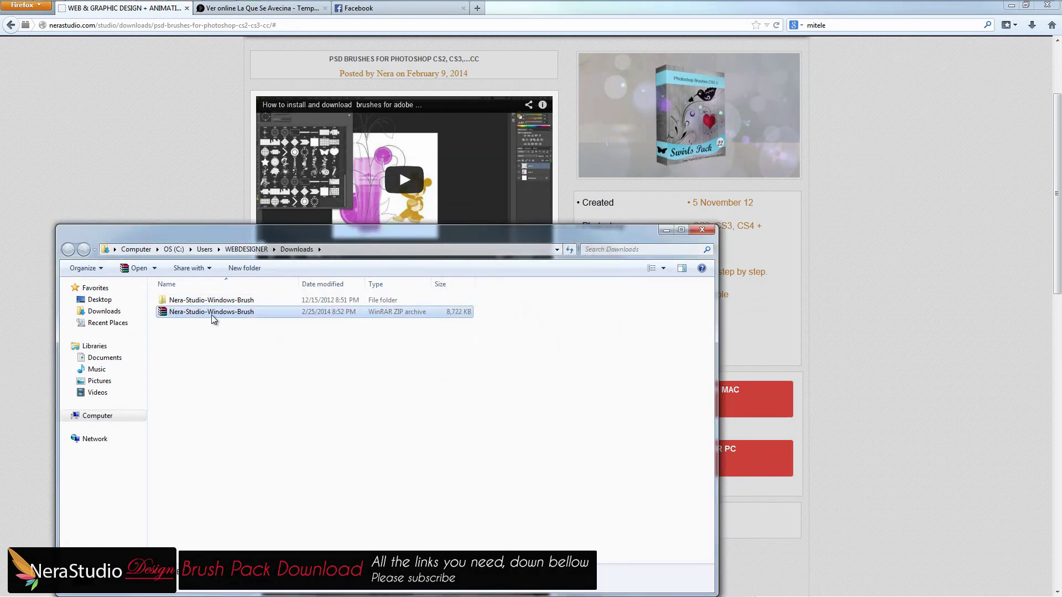
double_click(203, 301)
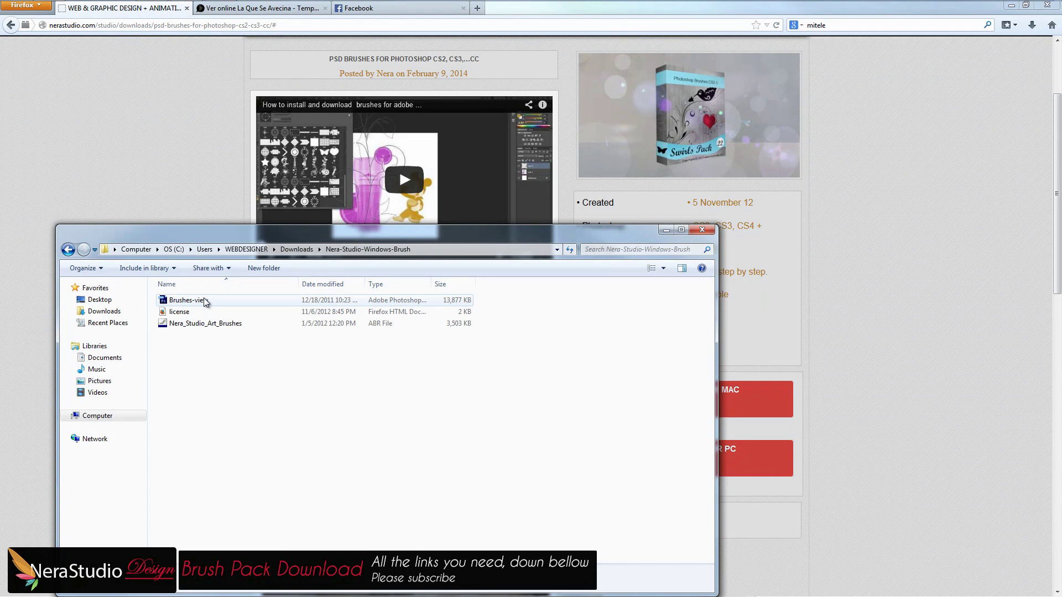
Step: Open the license file to read the pack's usage terms, and minimise the browser
double_click(202, 312)
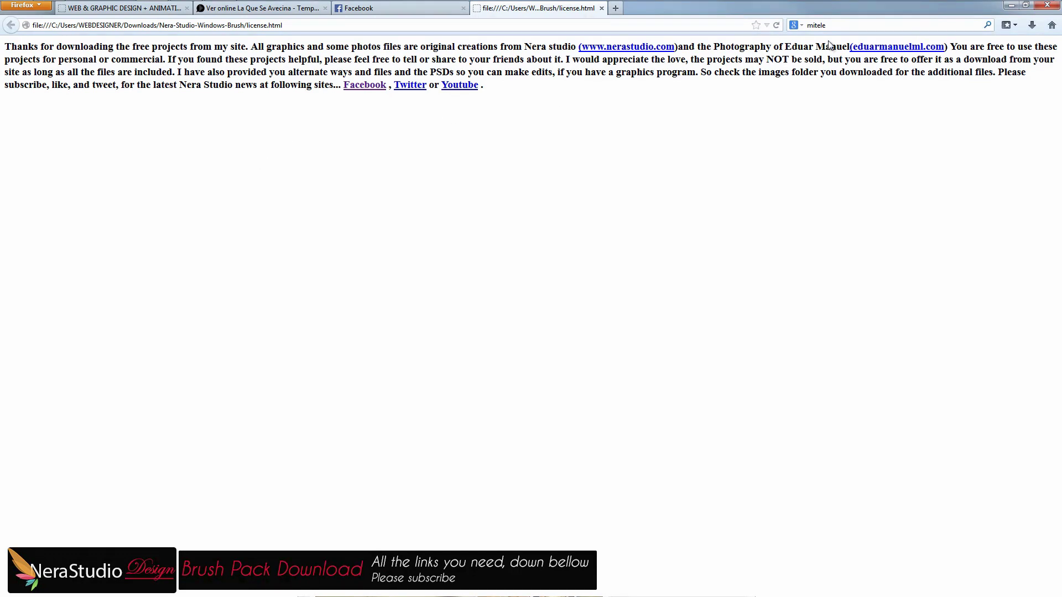
left_click(1010, 6)
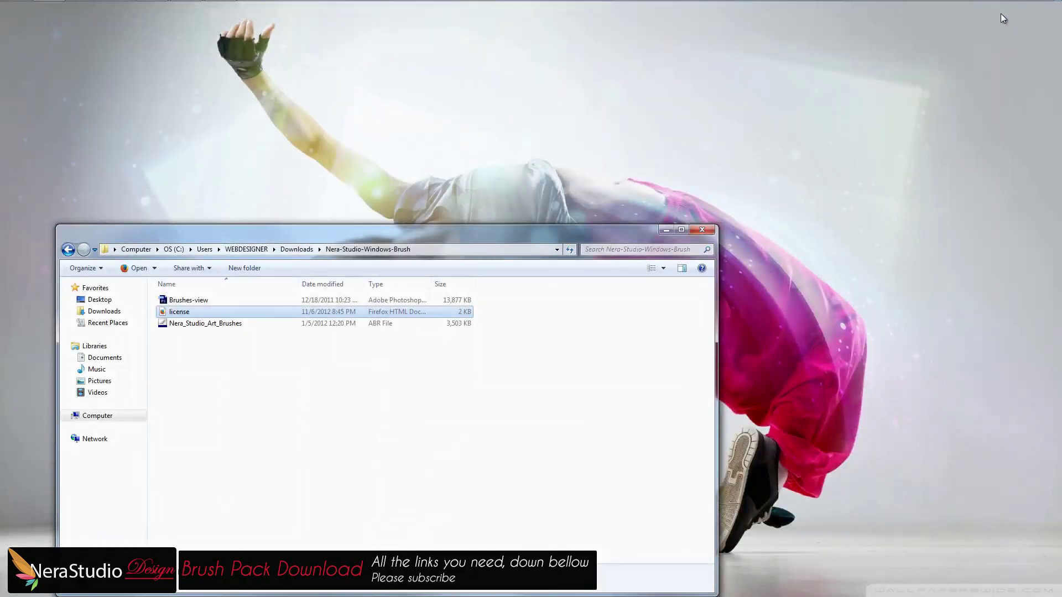
Step: Select the Nera_Studio_Art_Brushes file and dock its folder window to the right half of the desktop
left_click_drag(522, 233, 557, 173)
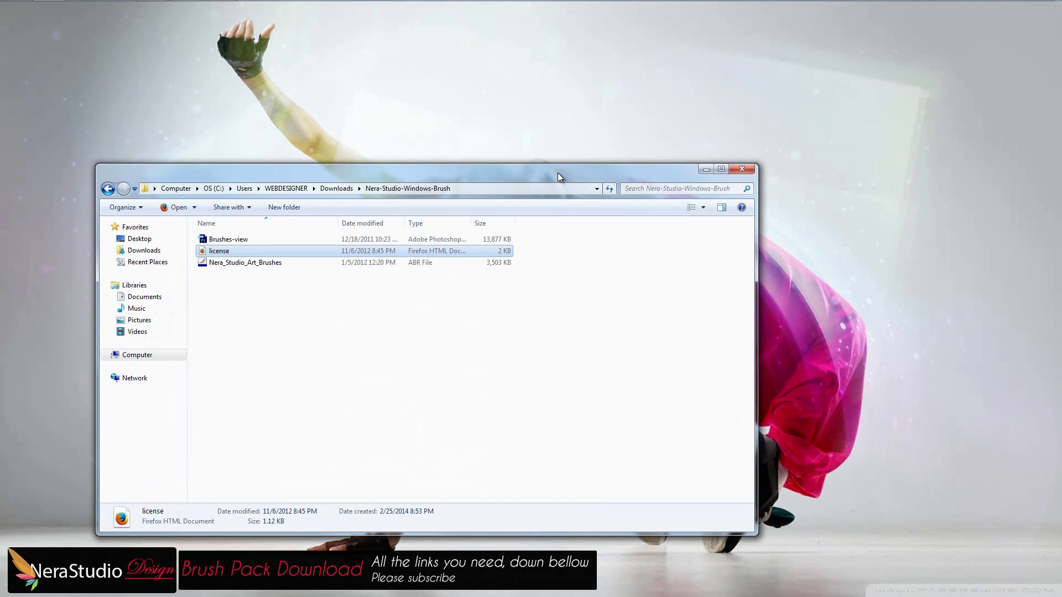
left_click(261, 266)
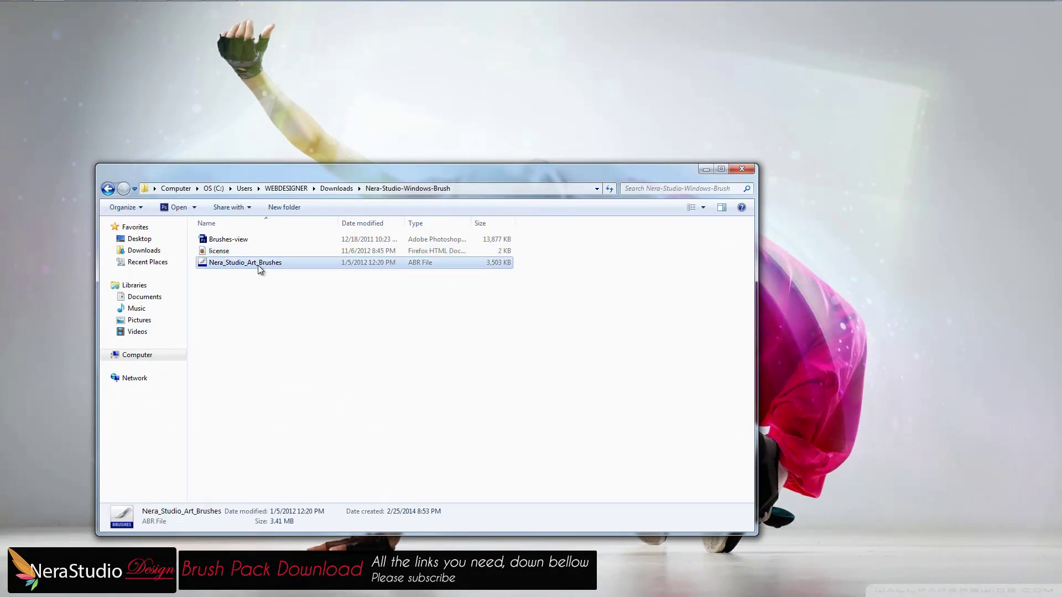
left_click_drag(364, 180, 1061, 233)
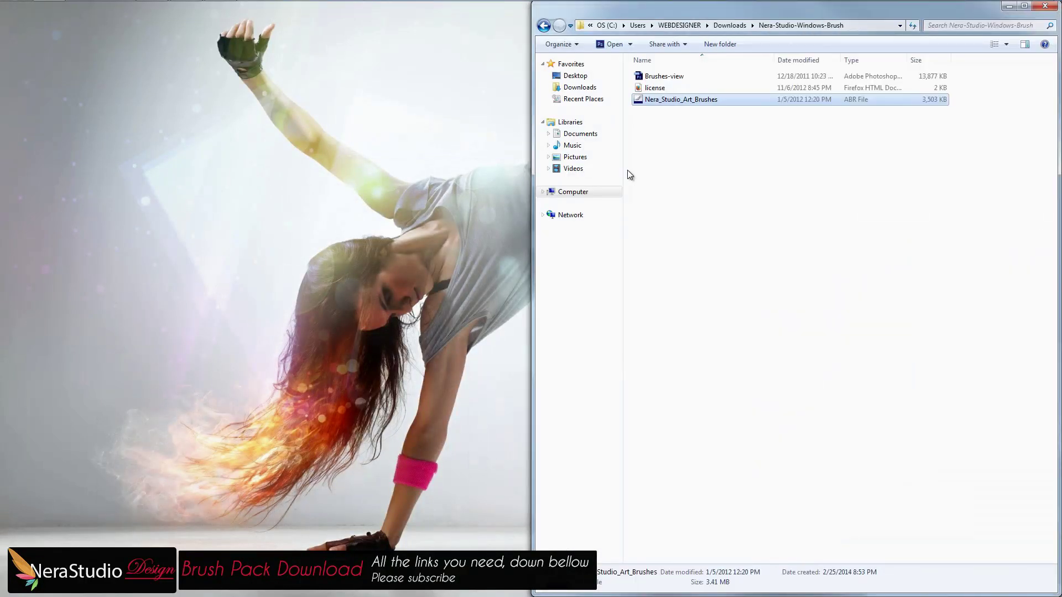
Step: Open the OS (C:) drive in a second Explorer window and select the Program Files (x86) folder
left_click(14, 11)
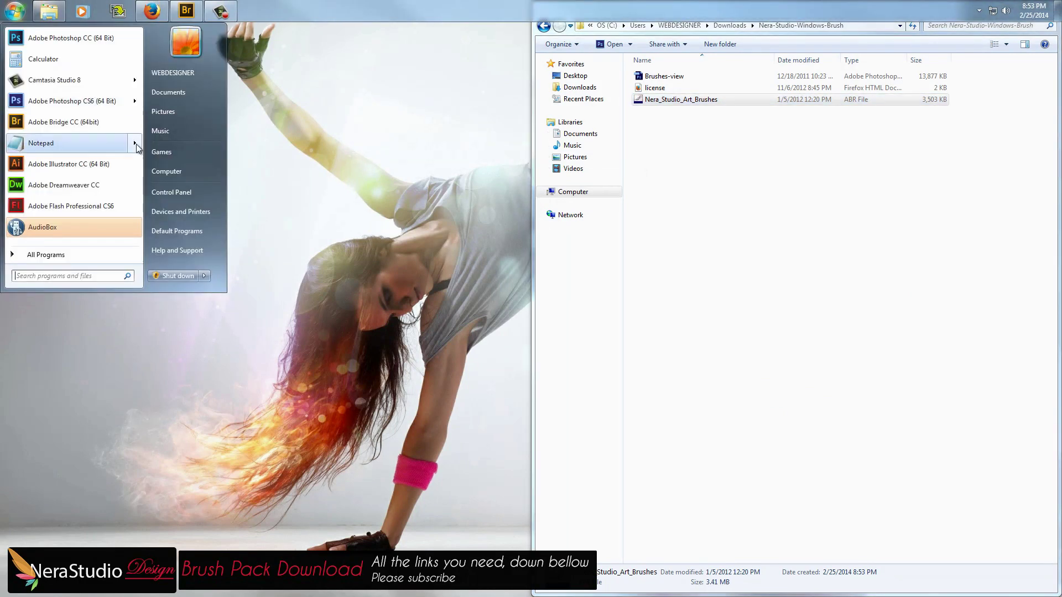
left_click(183, 171)
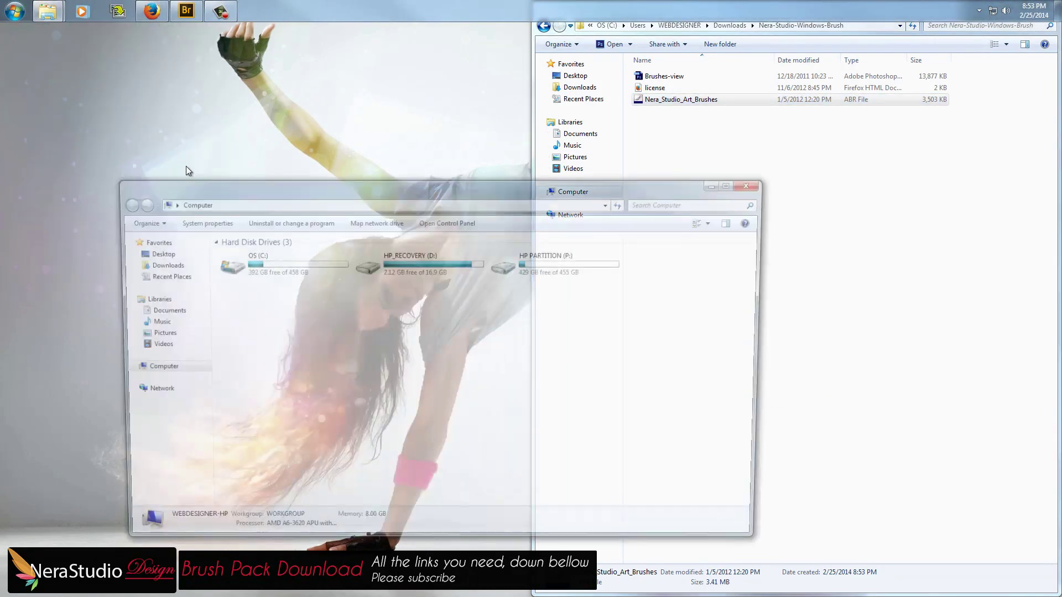
double_click(271, 271)
double_click(263, 266)
left_click(122, 203)
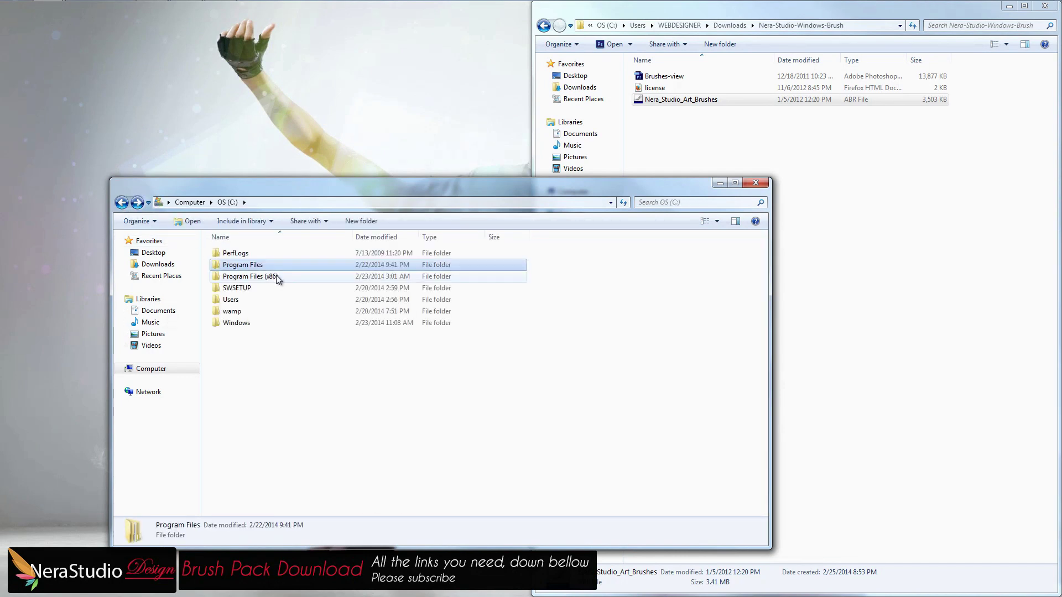
left_click(285, 276)
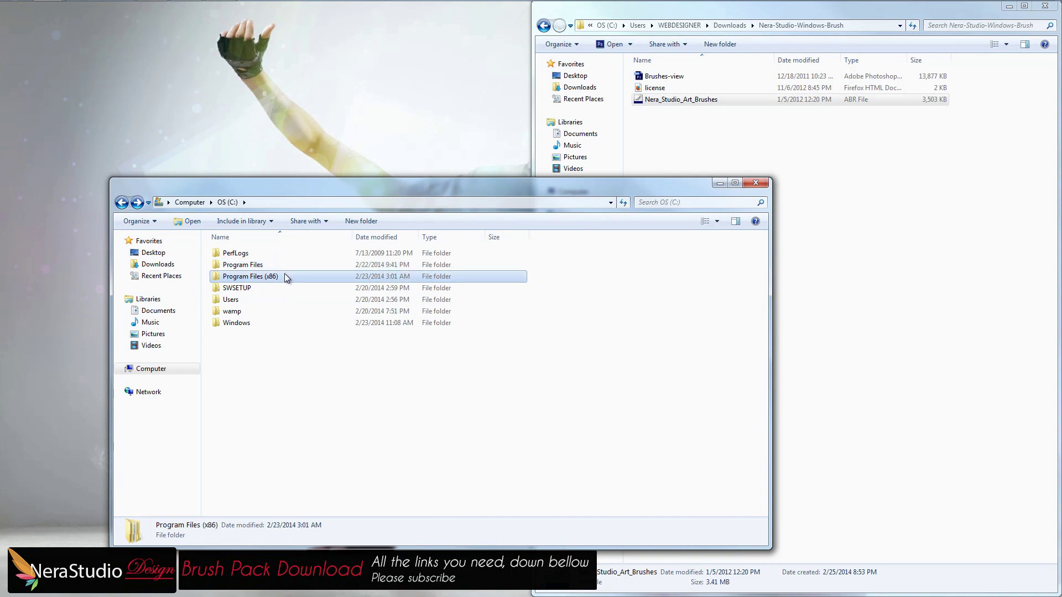
mouse_move(286, 276)
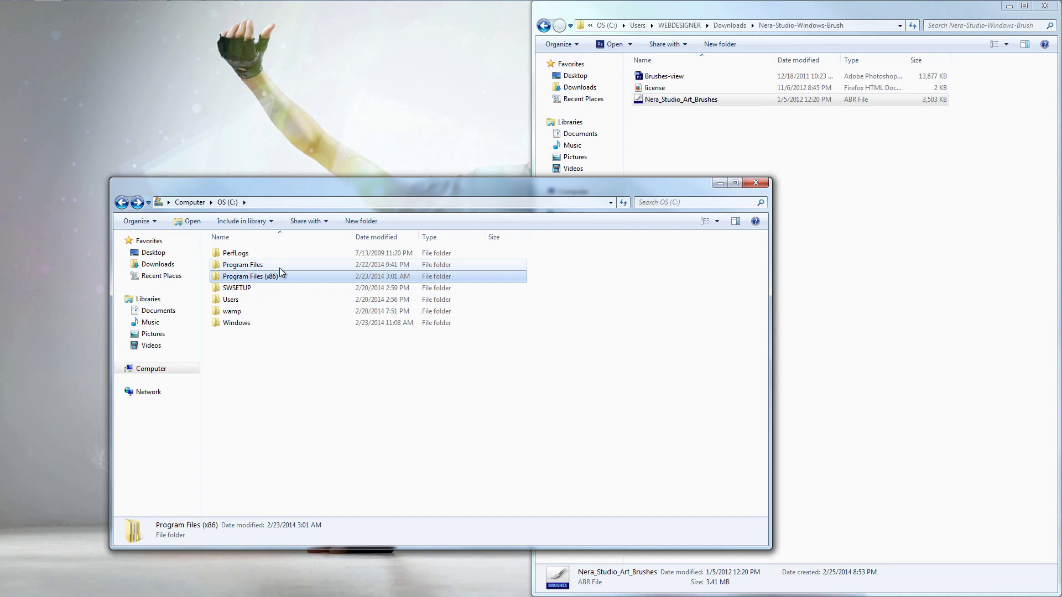
Step: Open the Brushes presets folder of Adobe Photoshop CS6 (64 Bit), under Adobe in Program Files
double_click(280, 268)
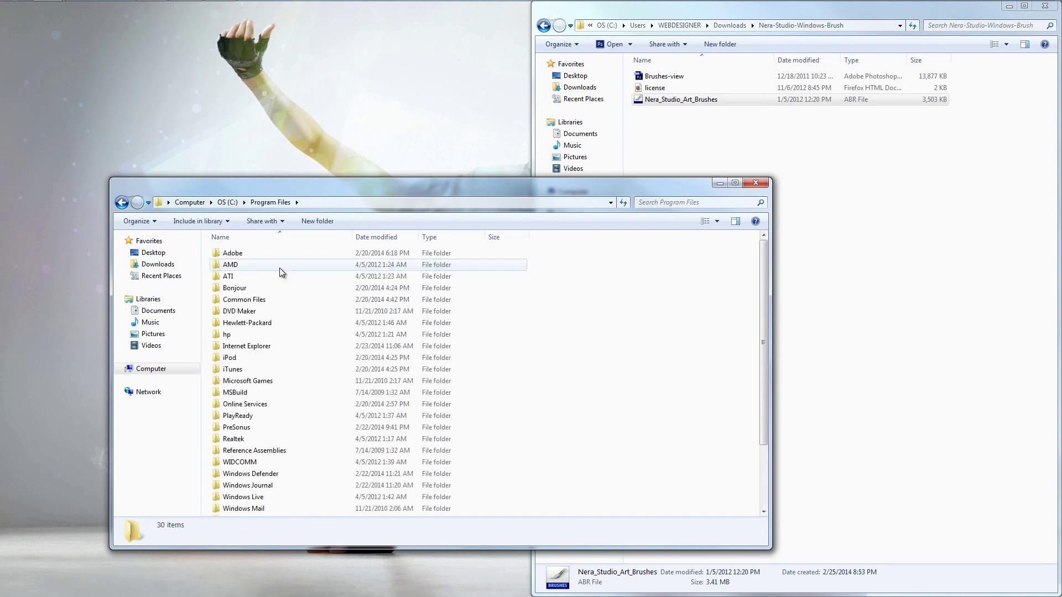
double_click(273, 253)
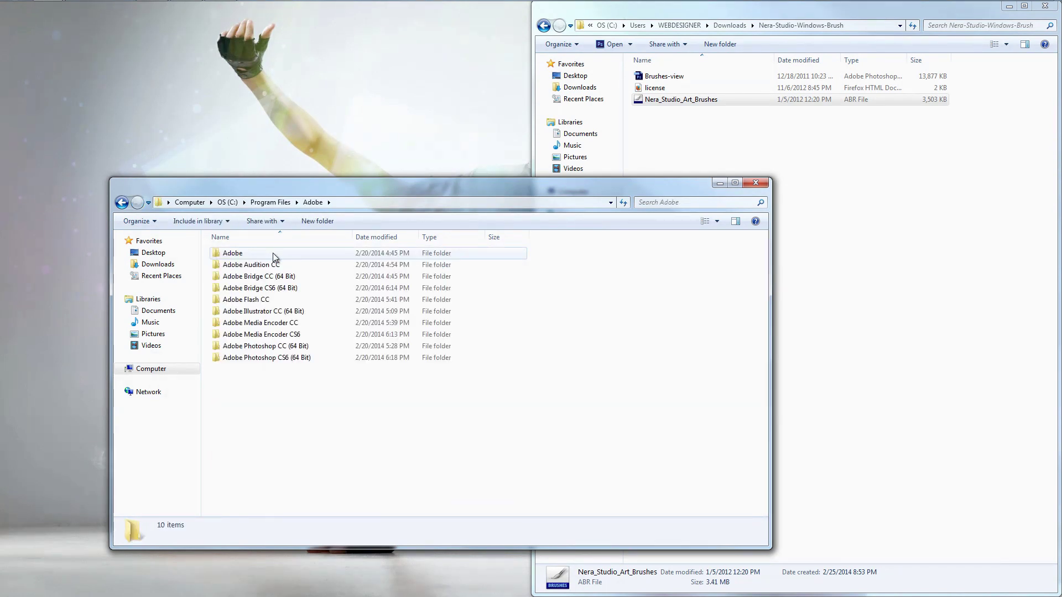
double_click(331, 358)
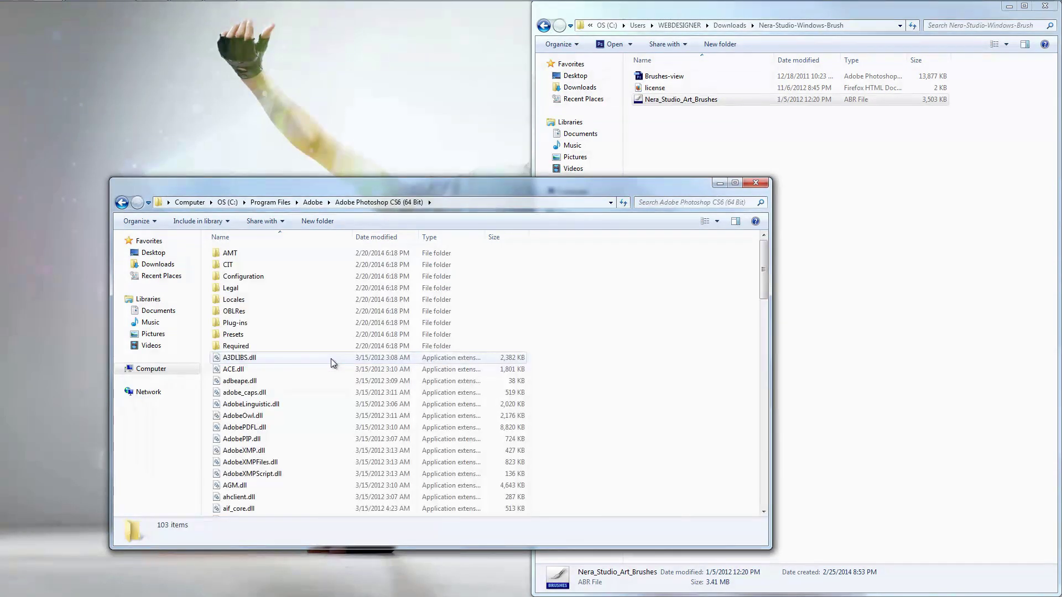
double_click(280, 335)
double_click(260, 289)
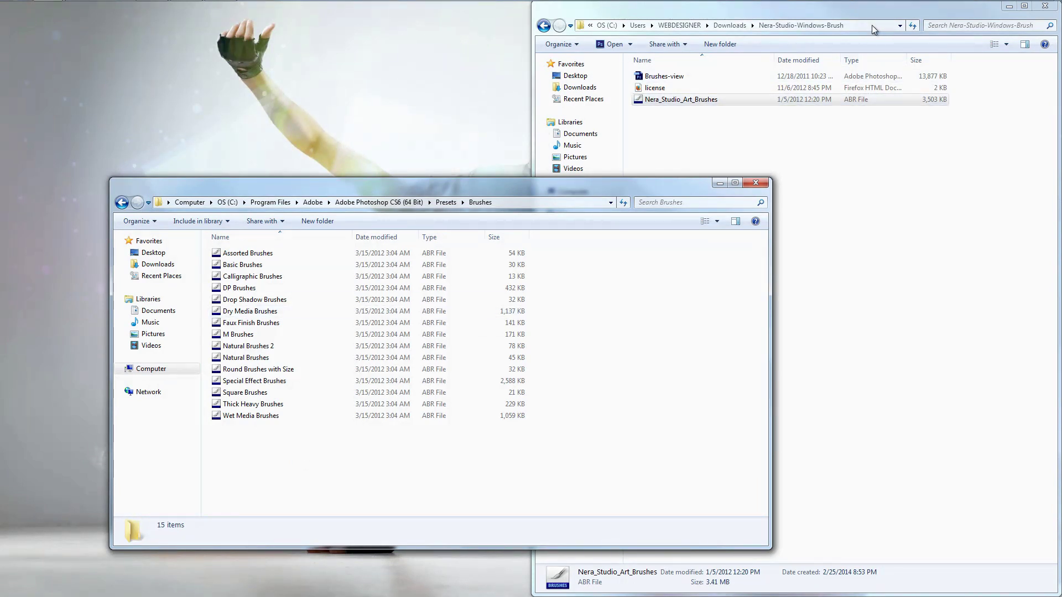
Step: Copy the Nera_Studio_Art_Brushes file into the Photoshop CS6 (64 Bit) Brushes folder, granting administrator permission
left_click(741, 99)
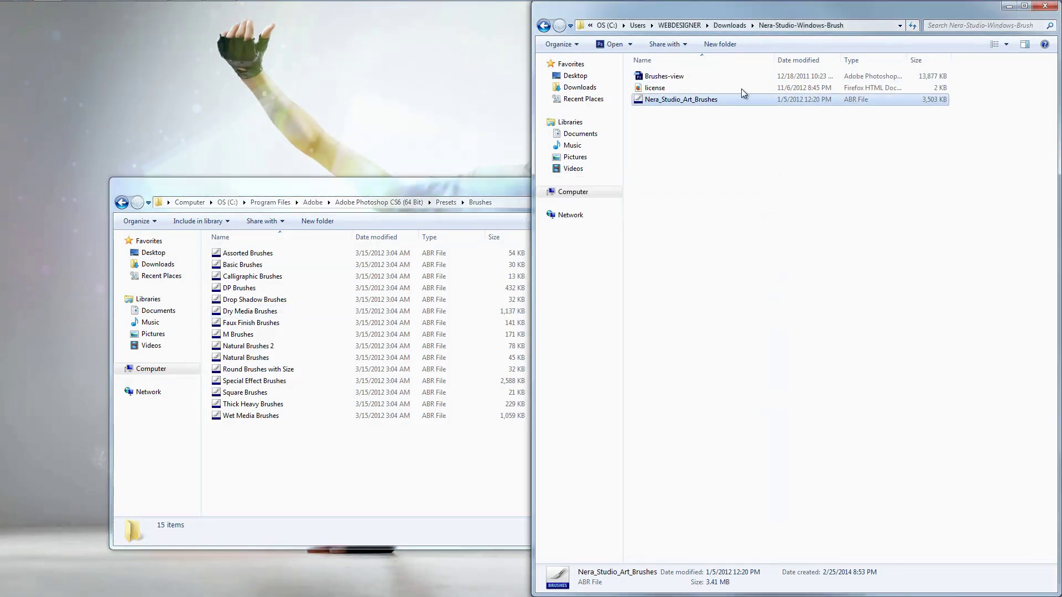
right_click(709, 103)
left_click(739, 283)
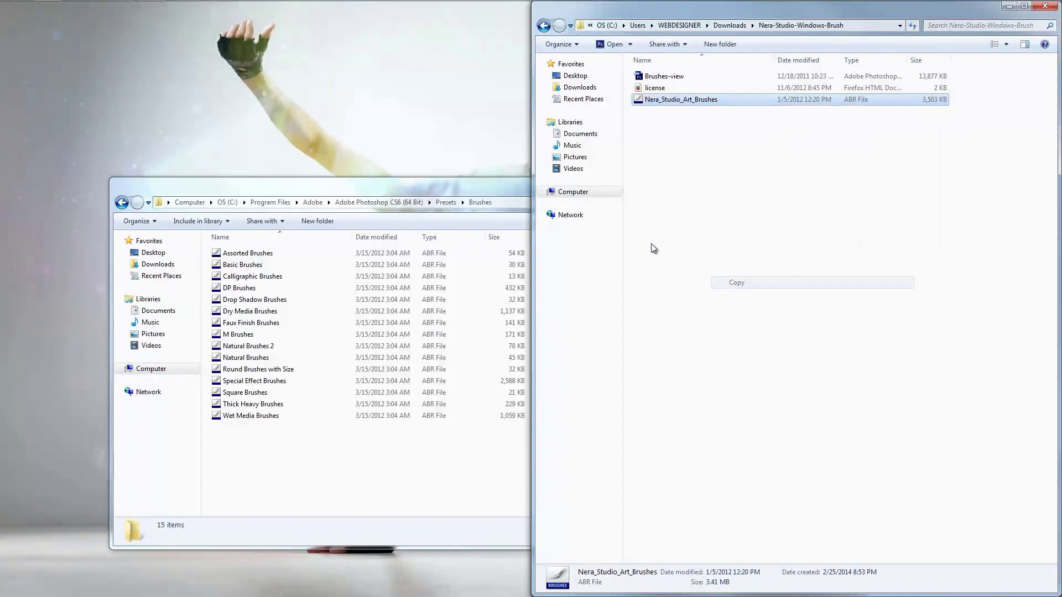
left_click(506, 187)
right_click(400, 462)
left_click(450, 368)
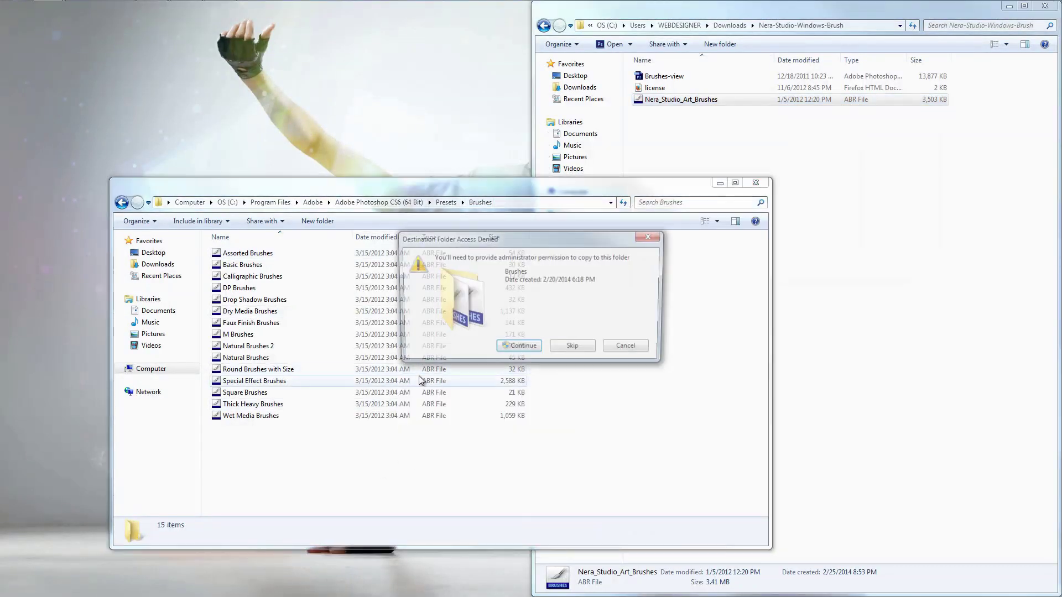
left_click(529, 352)
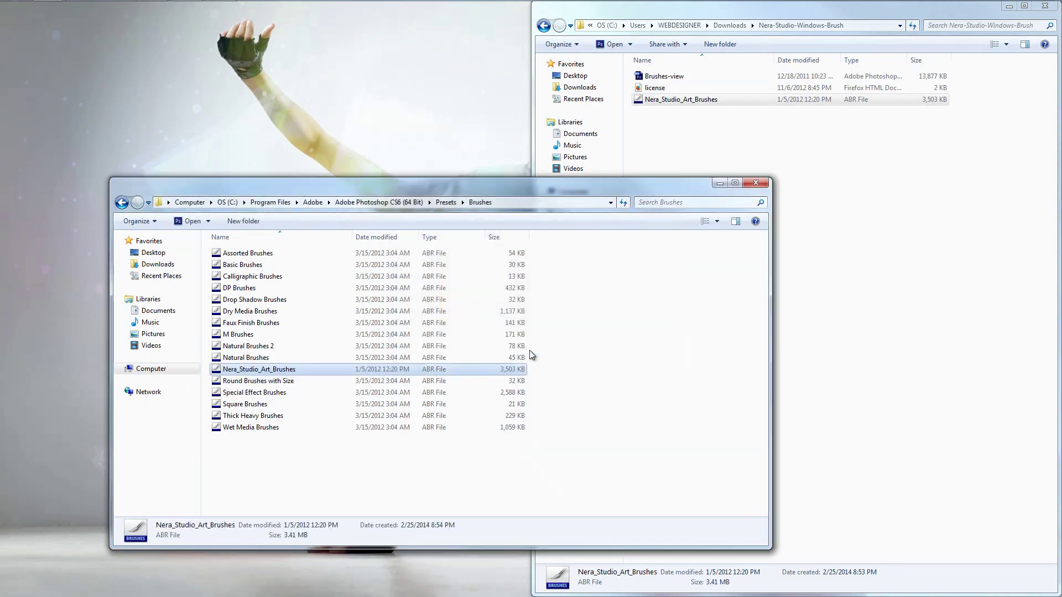
Step: Go back to the Adobe folder in Program Files and open the Brushes presets folder of Adobe Photoshop CC (64 Bit)
left_click(124, 204)
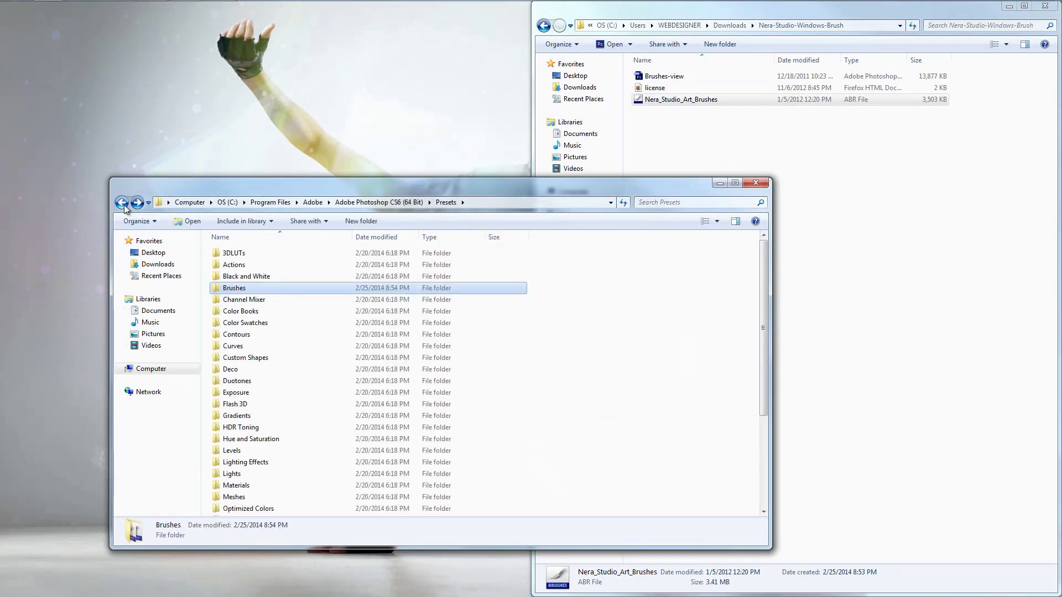
left_click(123, 204)
left_click(124, 204)
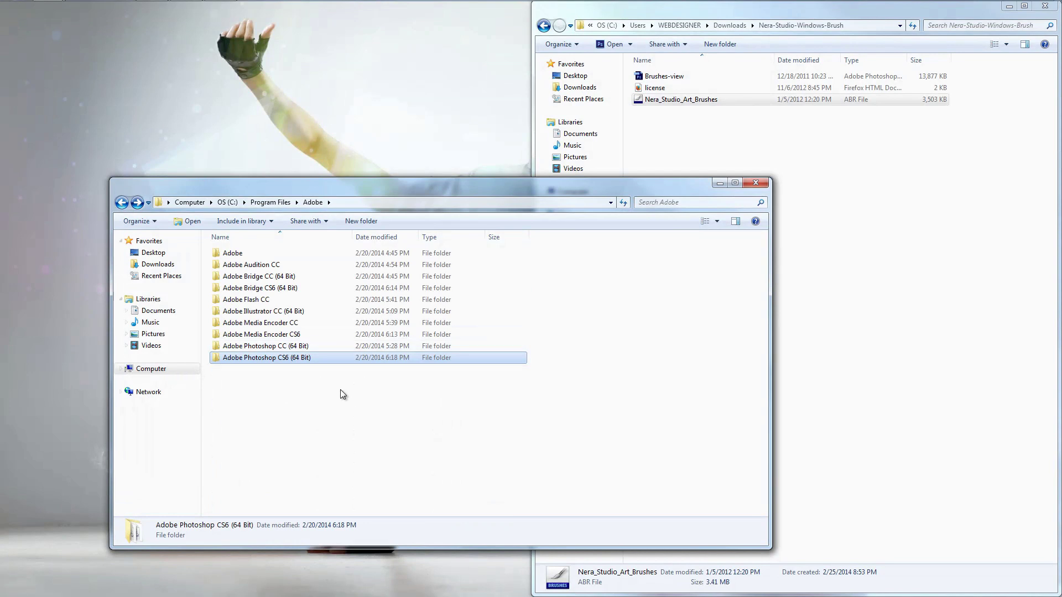
double_click(326, 346)
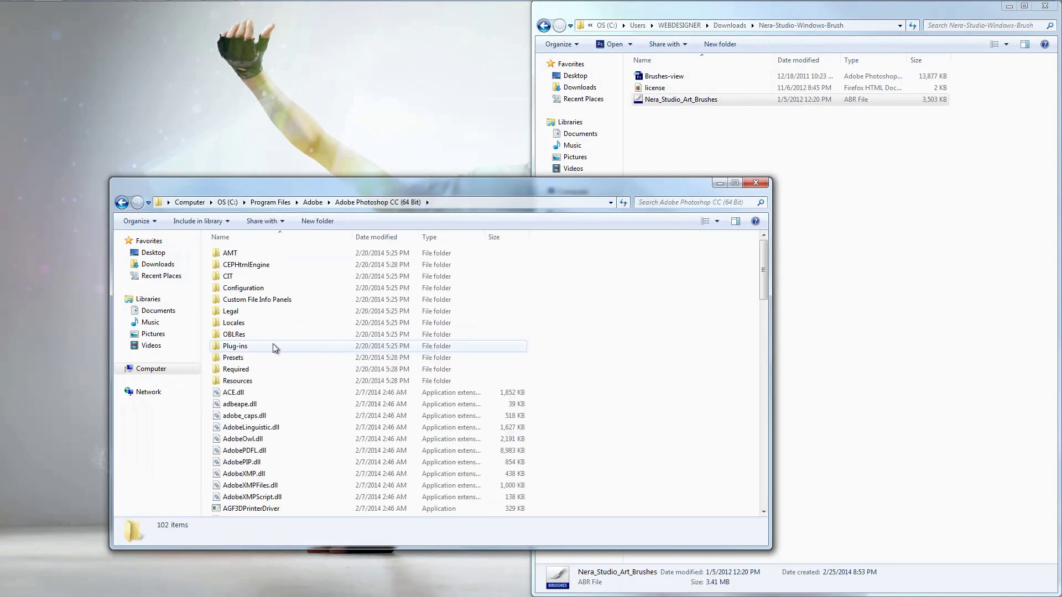
double_click(265, 357)
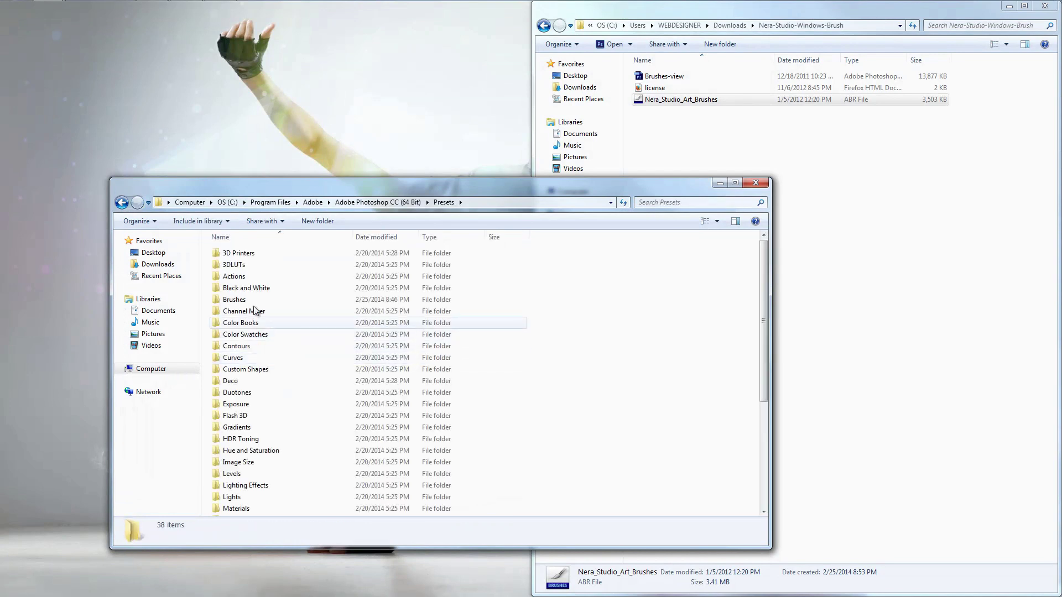
double_click(253, 299)
Step: Paste the copied brush file into the Photoshop CC (64 Bit) Brushes folder, granting administrator permission
right_click(615, 414)
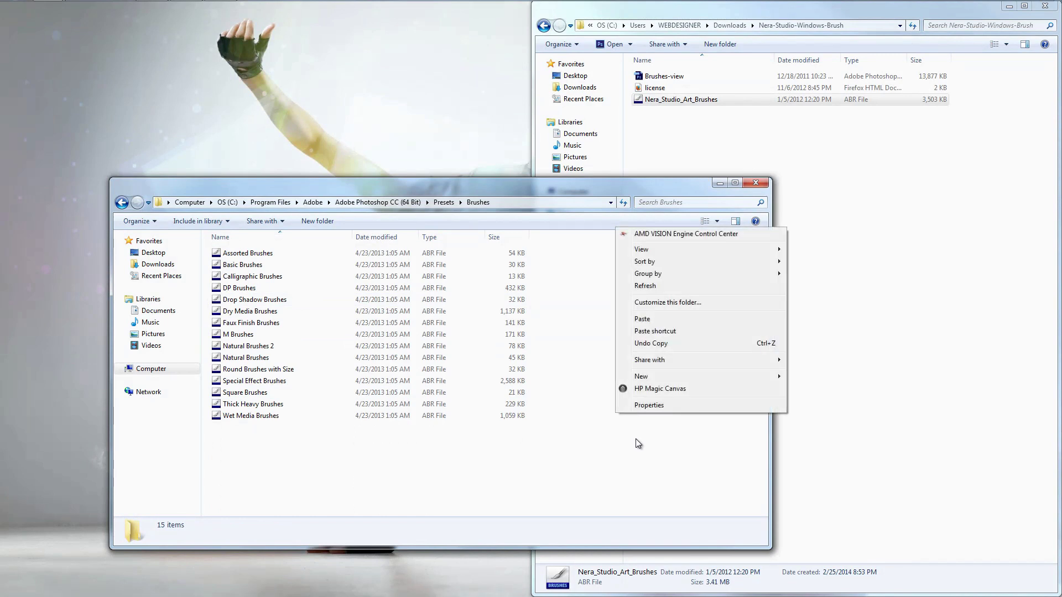
left_click(642, 319)
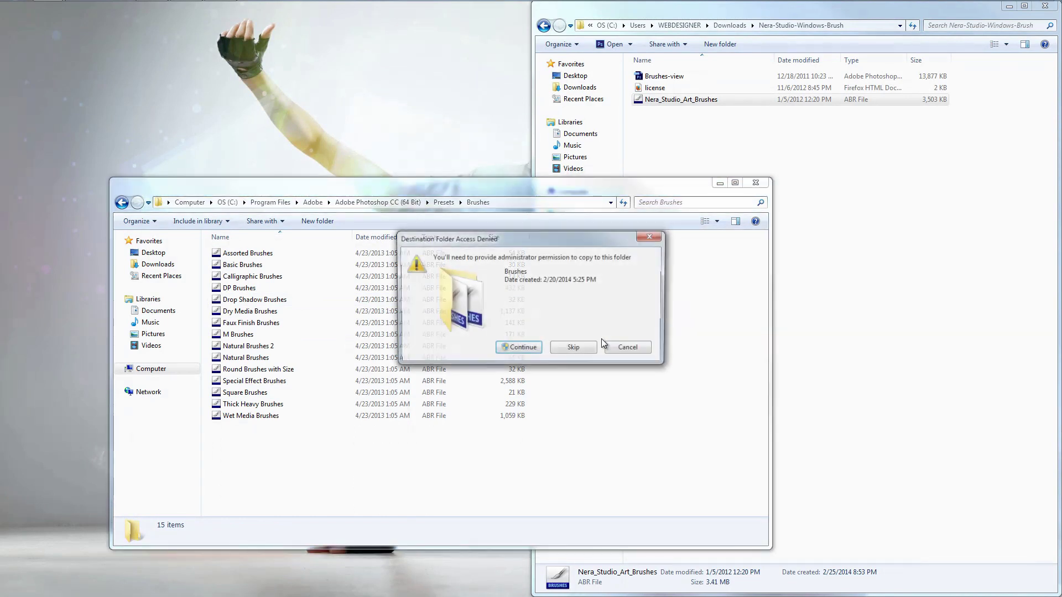
left_click(522, 349)
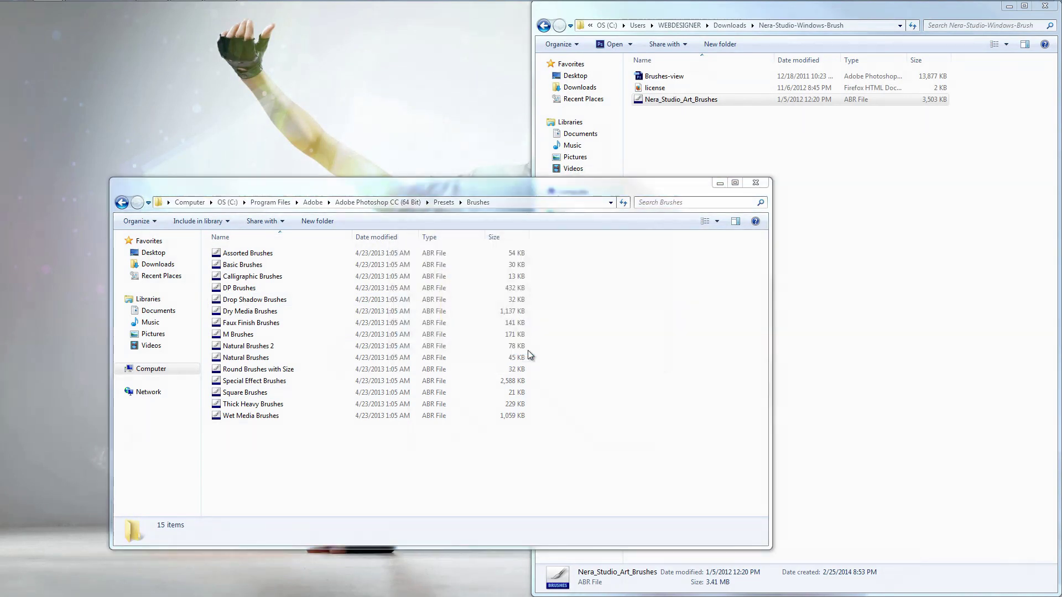
Step: Return to the OS (C:) drive and open the Brushes presets folder of Adobe Photoshop CS6, under Adobe in Program Files (x86)
left_click(122, 205)
left_click(123, 205)
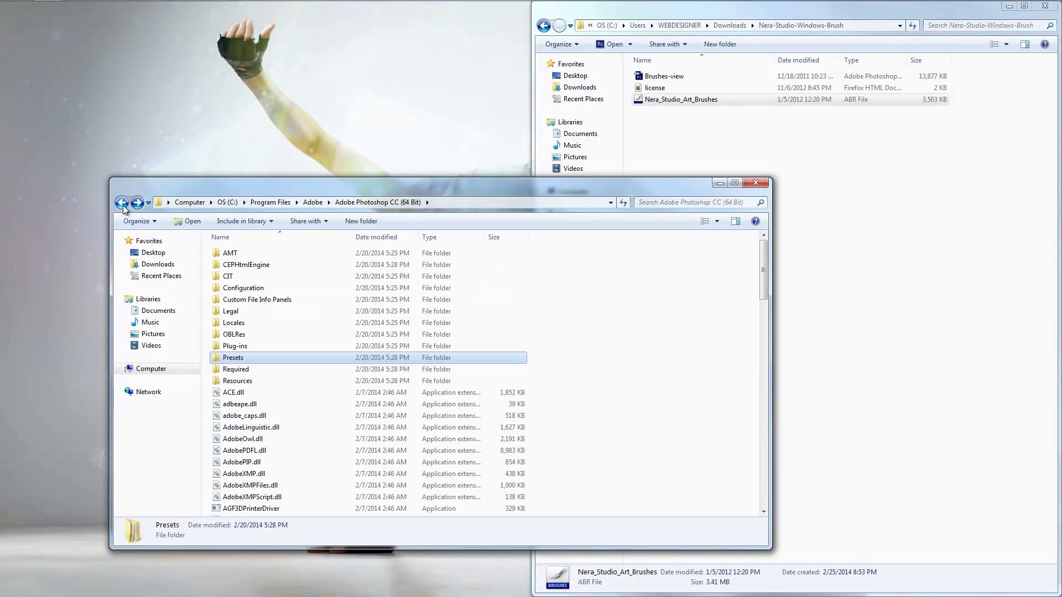
left_click(123, 205)
left_click(123, 205)
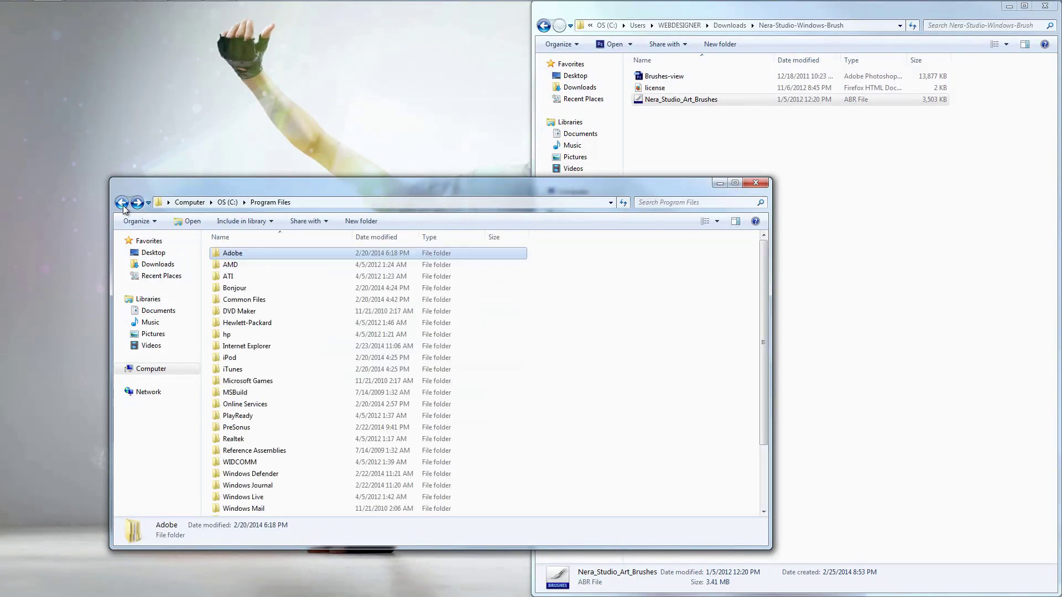
left_click(122, 205)
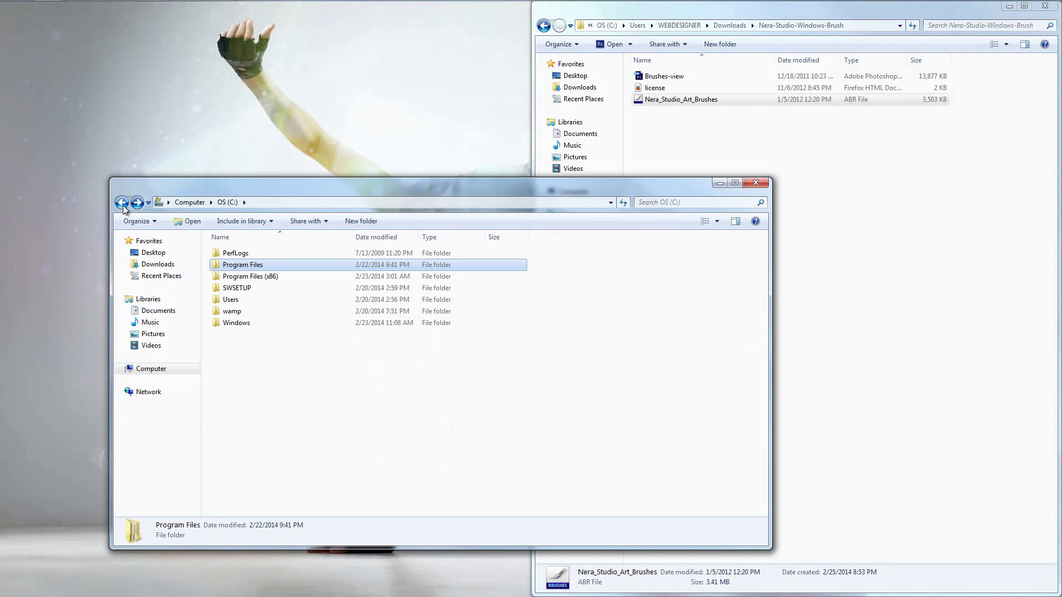
double_click(273, 278)
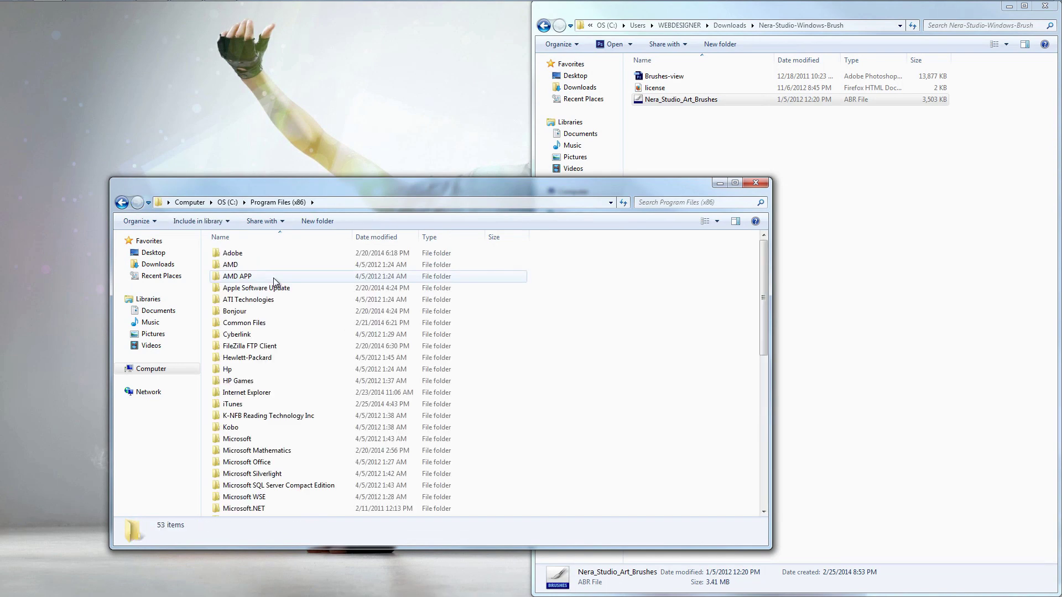
double_click(263, 255)
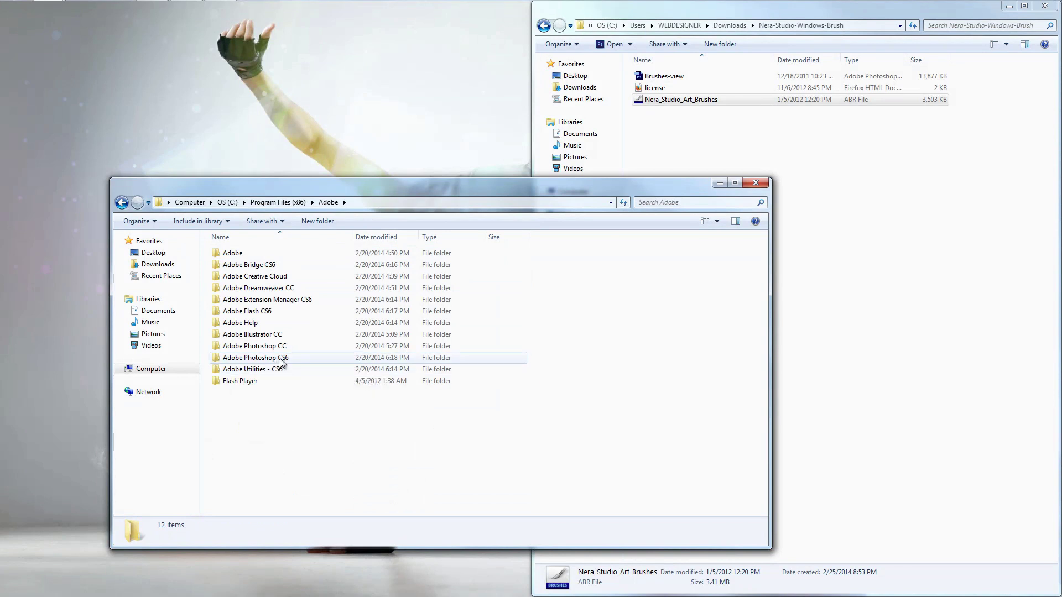
double_click(300, 357)
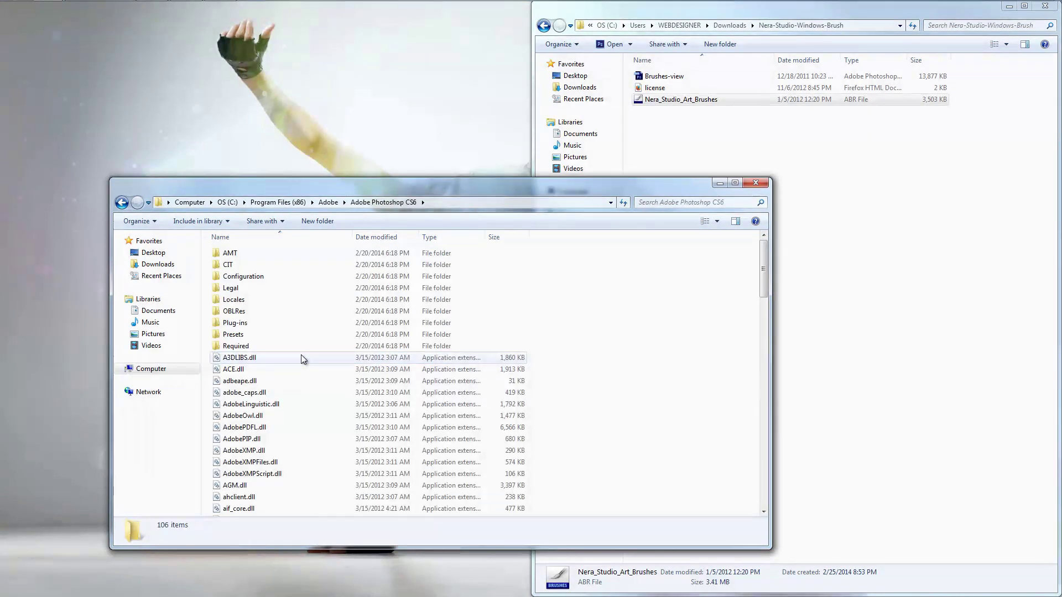
double_click(250, 334)
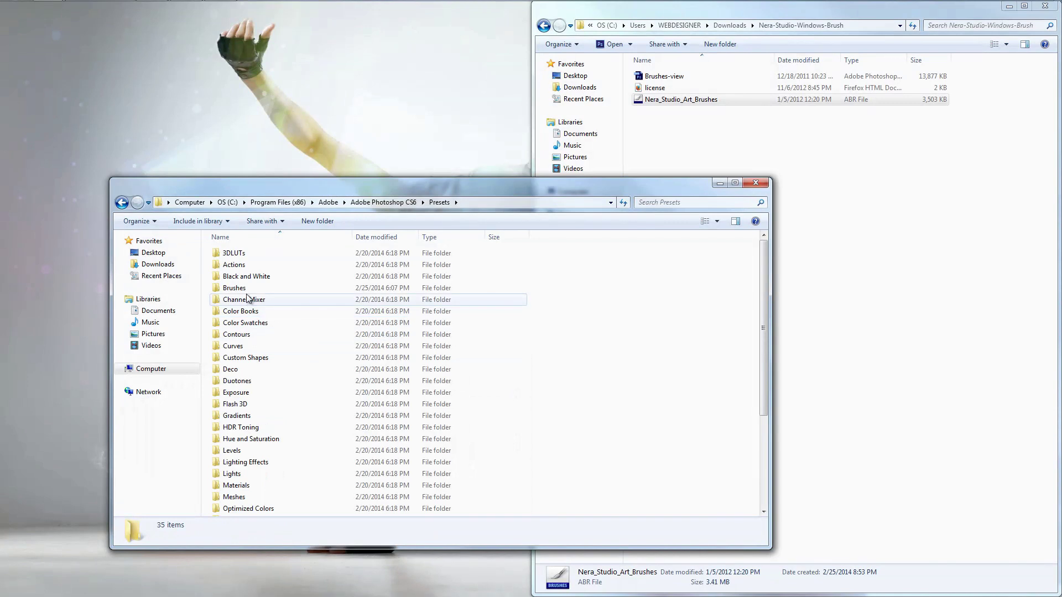
double_click(234, 287)
Step: Paste the brush file into the Program Files (x86) Photoshop CS6 Brushes folder, replacing the existing copy with administrator permission
right_click(640, 344)
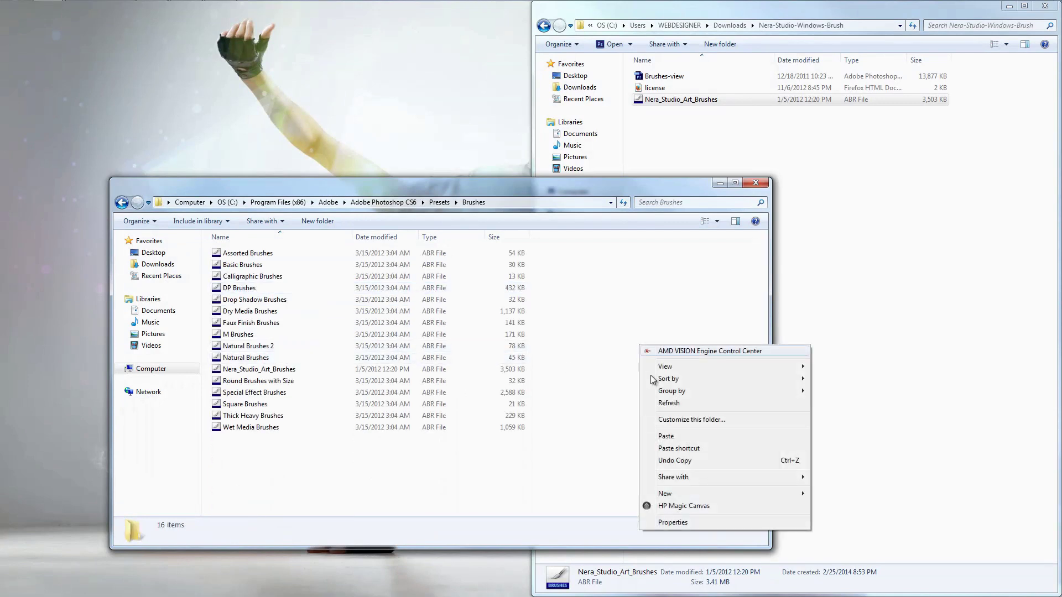
left_click(668, 436)
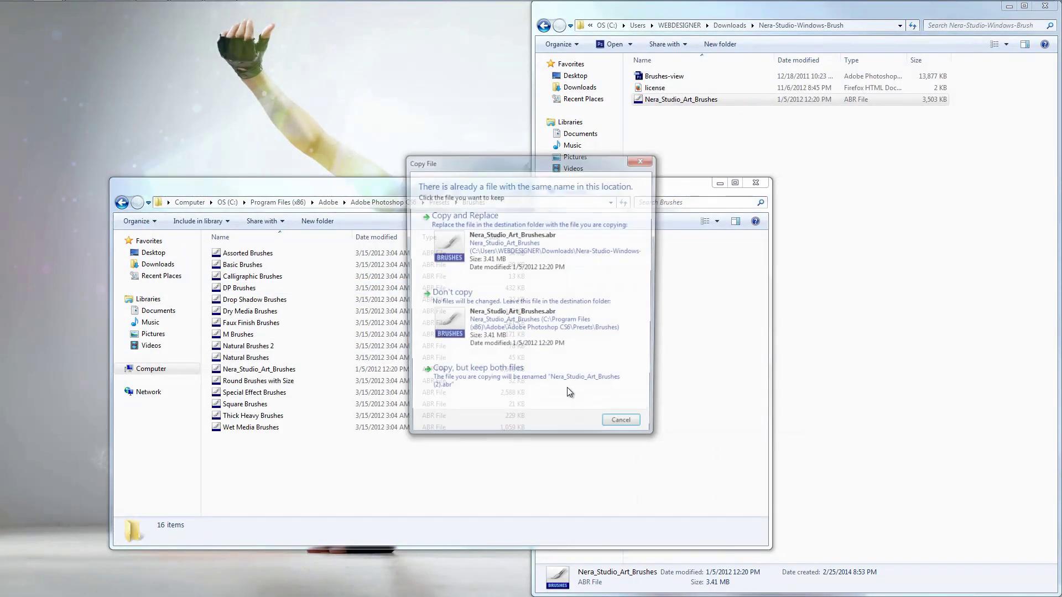
left_click(493, 263)
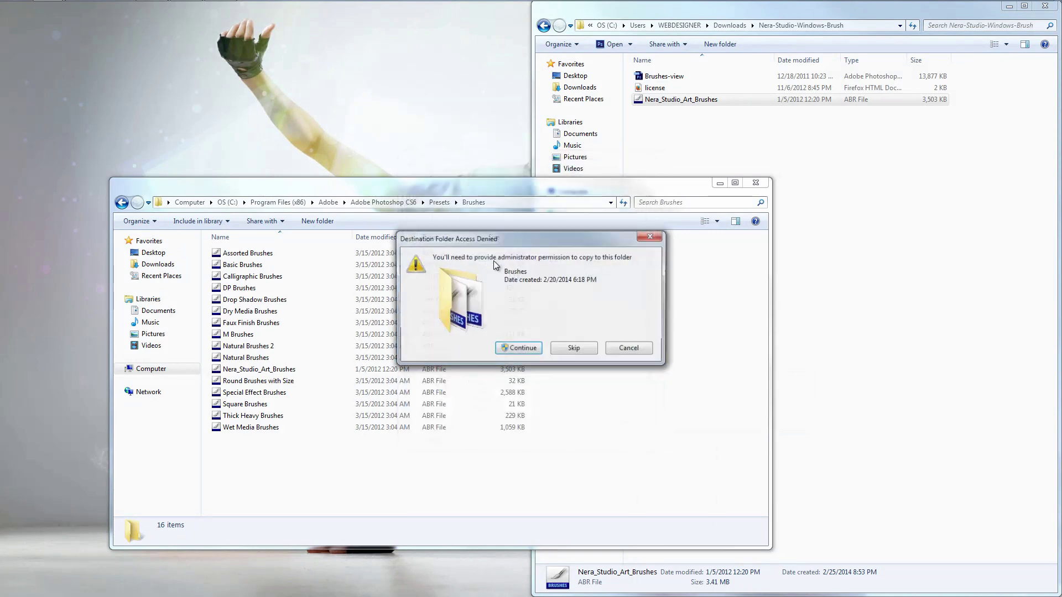
left_click(518, 348)
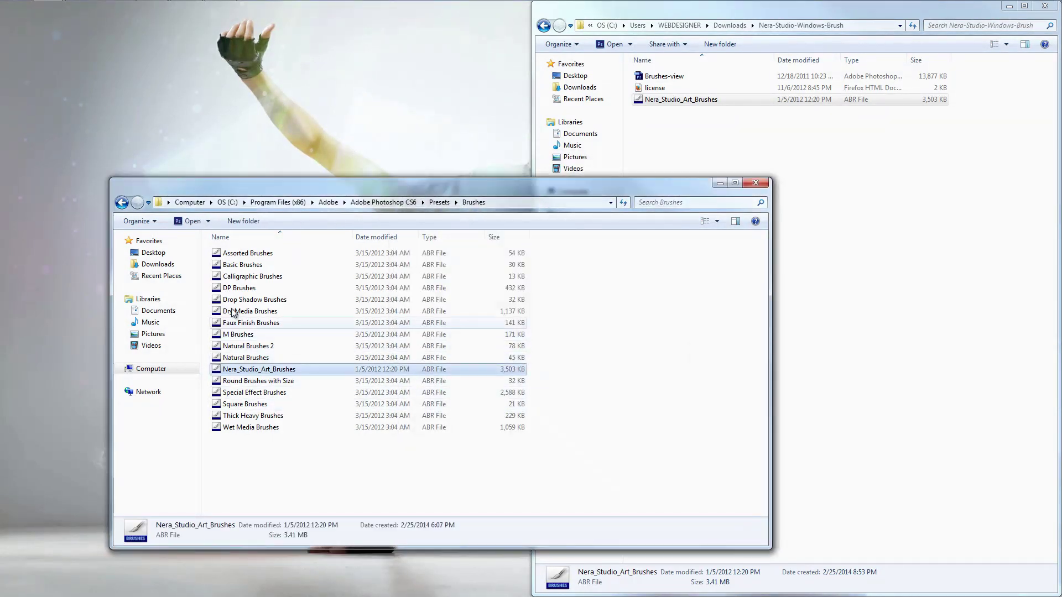
Step: Go back to the Adobe folder in Program Files (x86) and open the Brushes presets folder of Adobe Photoshop CC
left_click(123, 203)
left_click(123, 202)
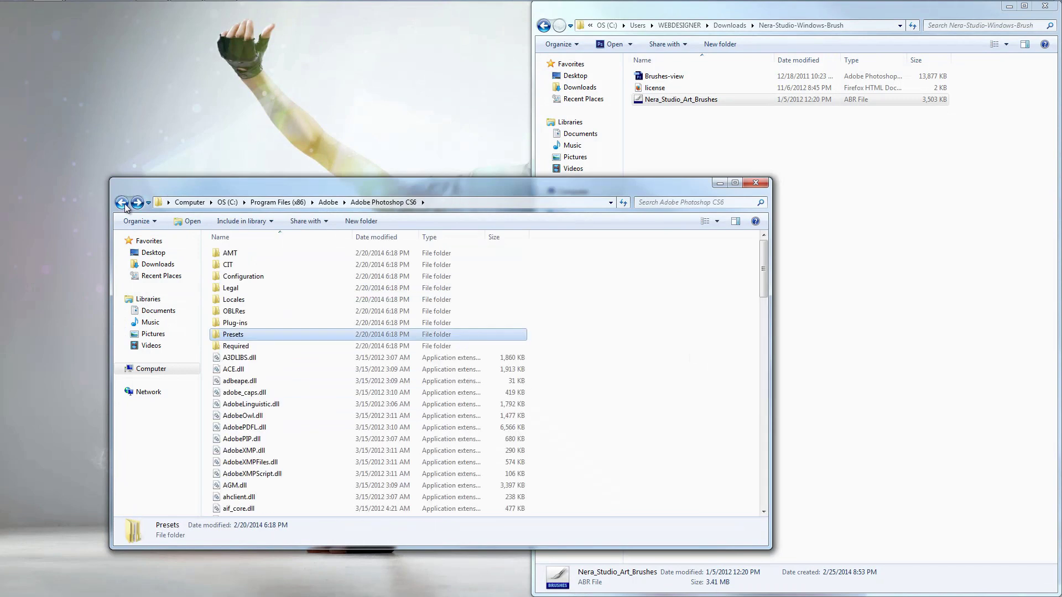
left_click(122, 203)
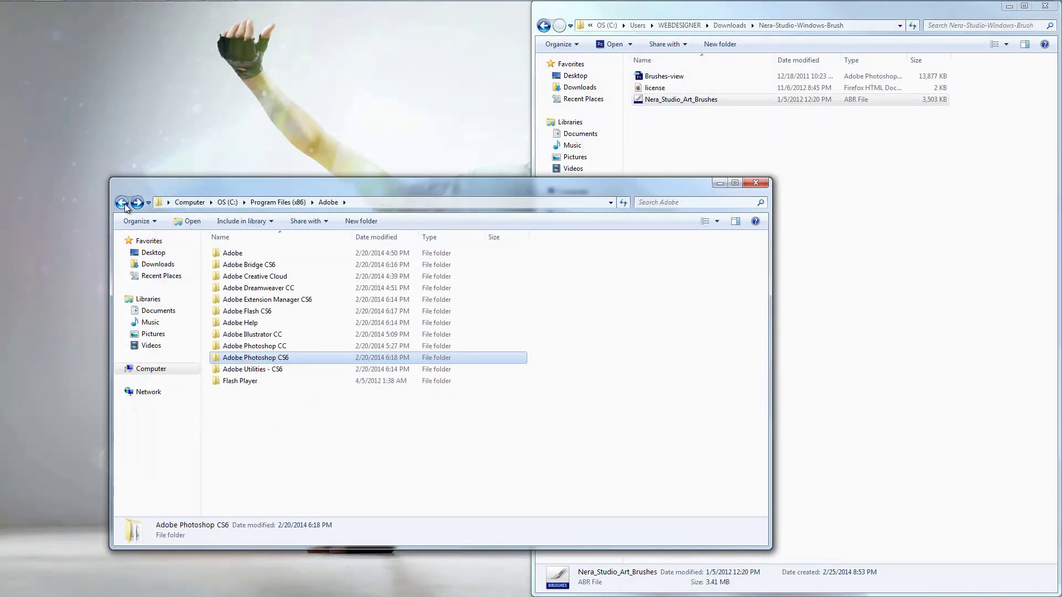
double_click(271, 346)
double_click(260, 359)
double_click(241, 300)
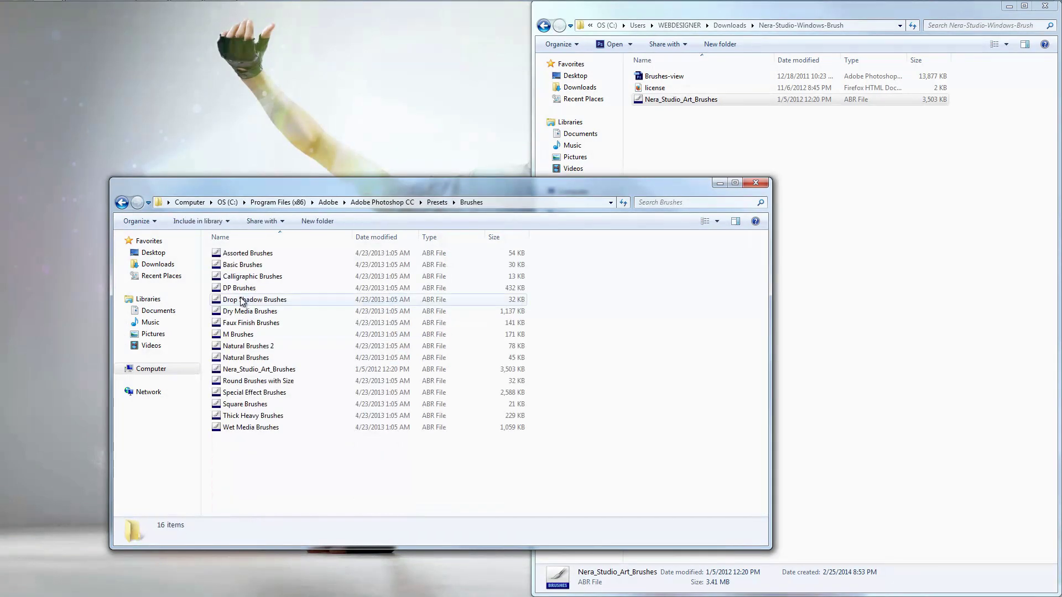
Step: Paste the brush file into the Program Files (x86) Photoshop CC Brushes folder, replacing the existing copy with administrator permission
right_click(296, 442)
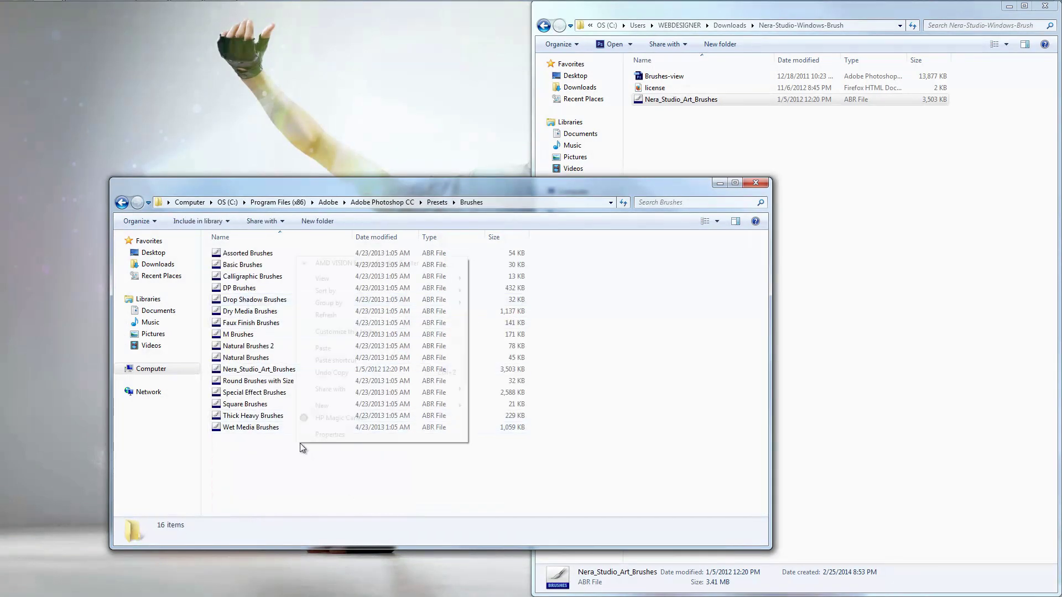
left_click(336, 349)
left_click(509, 259)
left_click(512, 348)
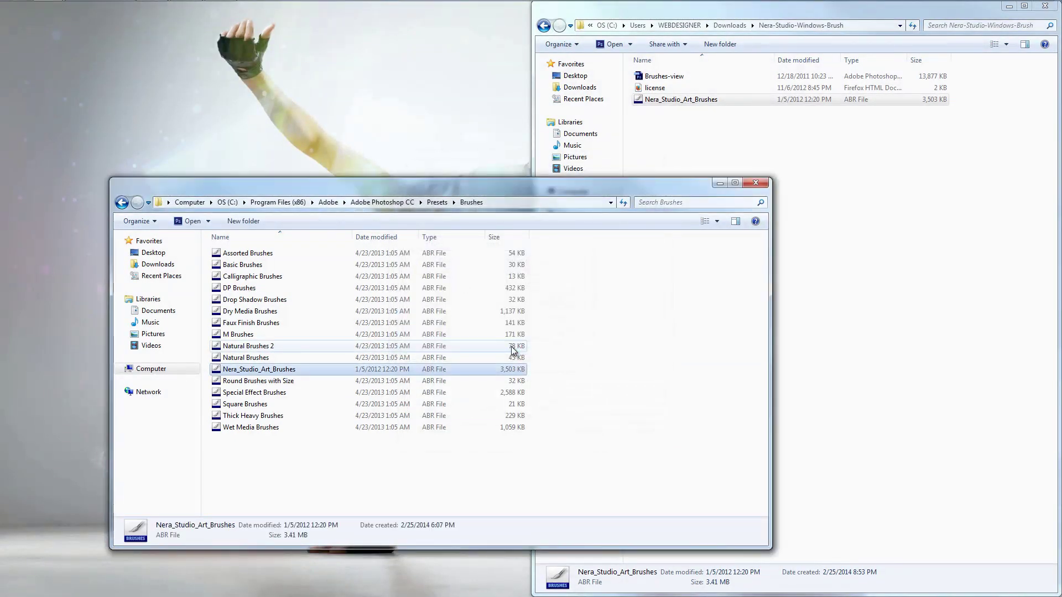
Step: Close both Explorer windows and launch Adobe Photoshop CS6
left_click(760, 186)
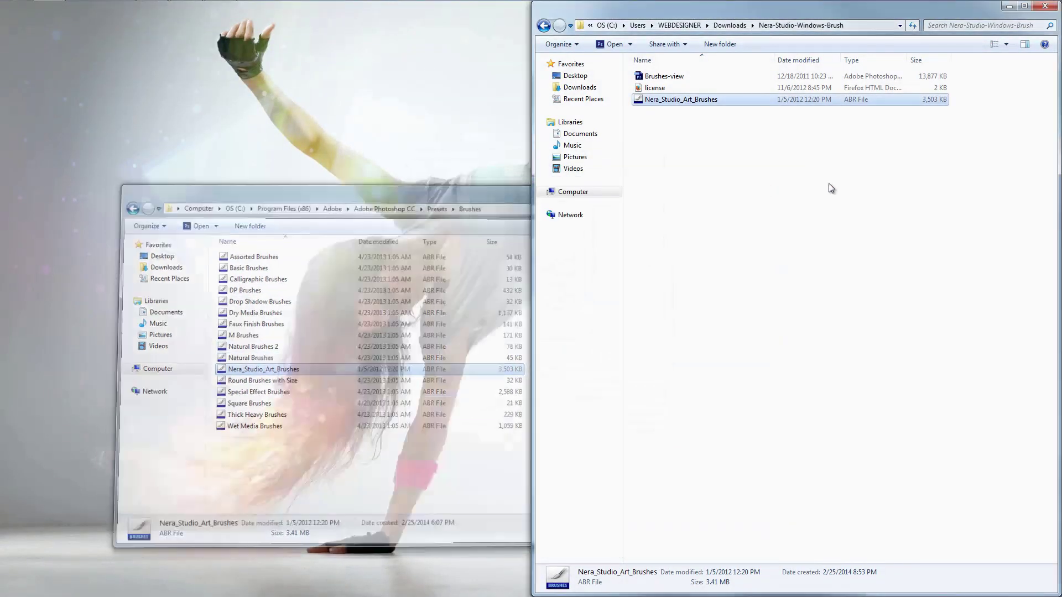
left_click(1041, 9)
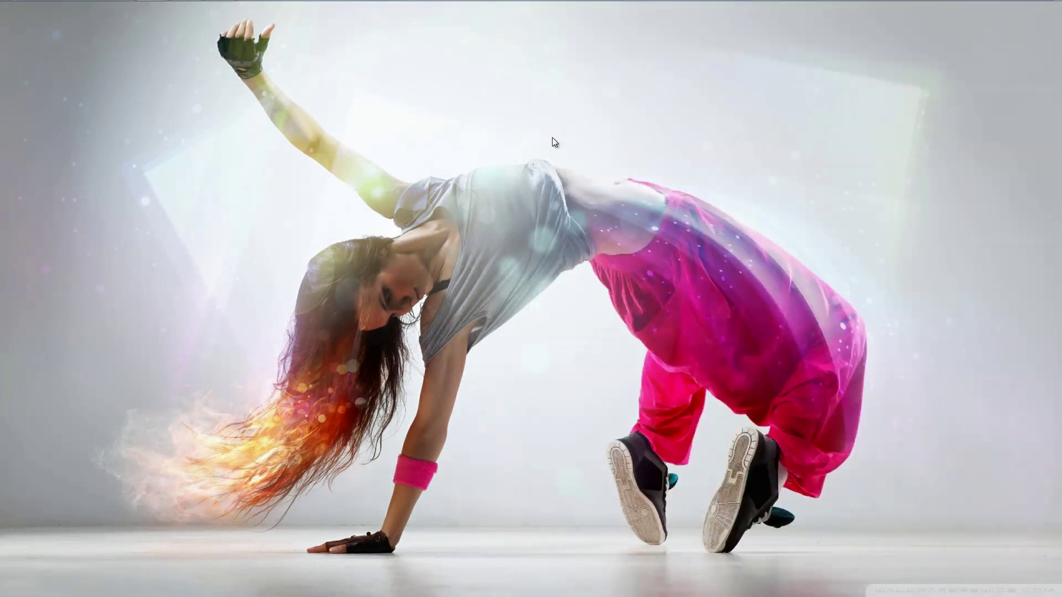
mouse_move(15, 14)
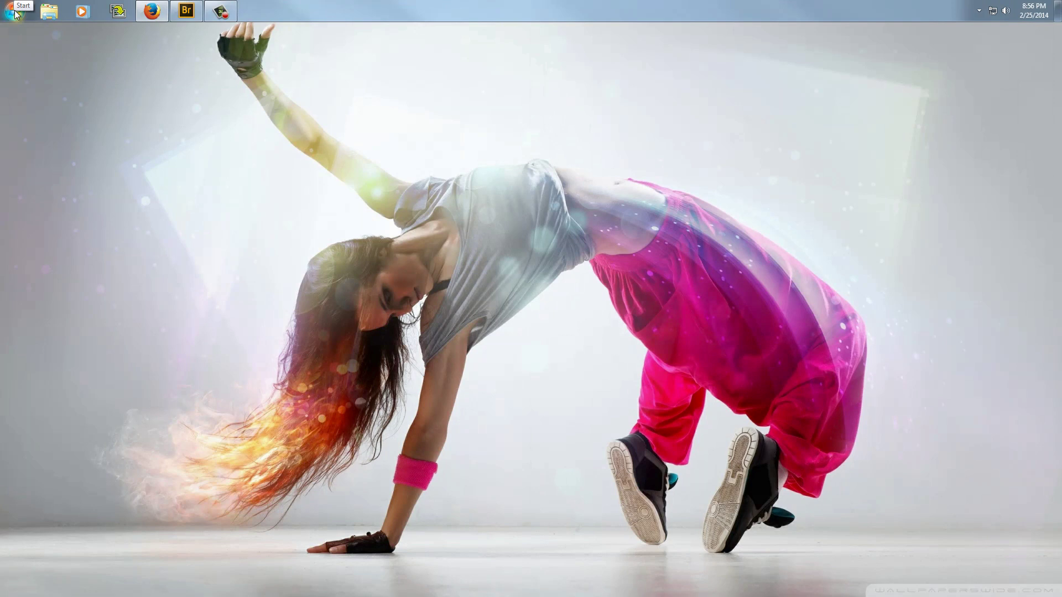
left_click(15, 14)
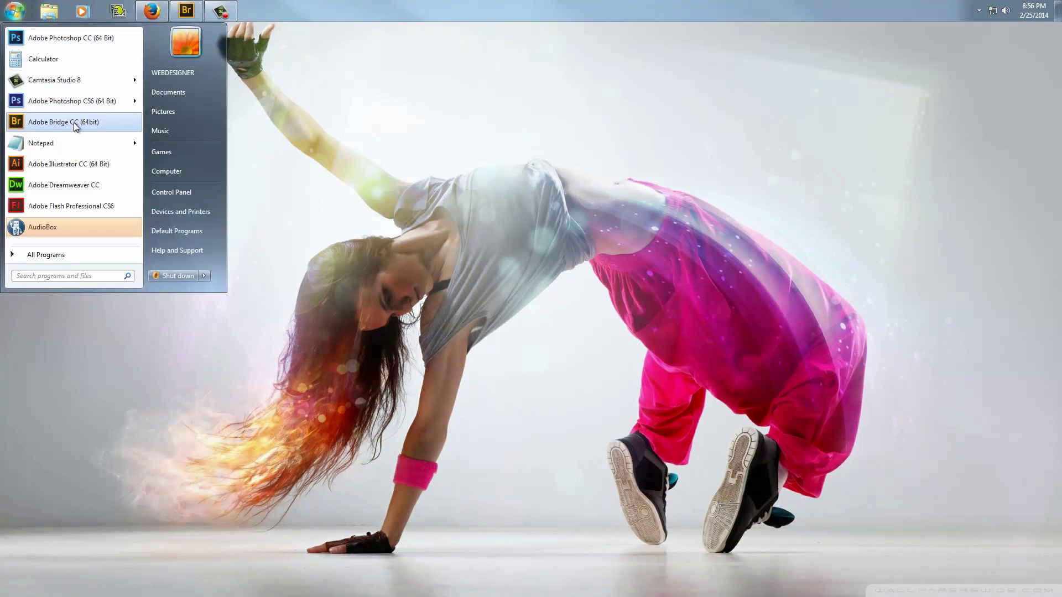
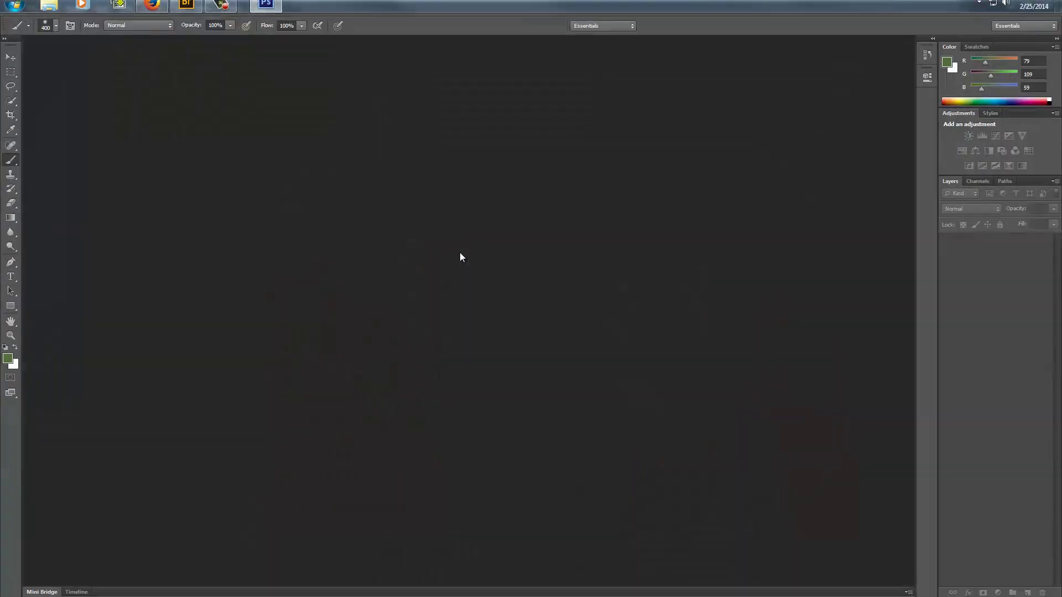
Step: Create a new 857 × 495 pixel RGB document at 72 pixels/inch with a white background
left_click(30, 8)
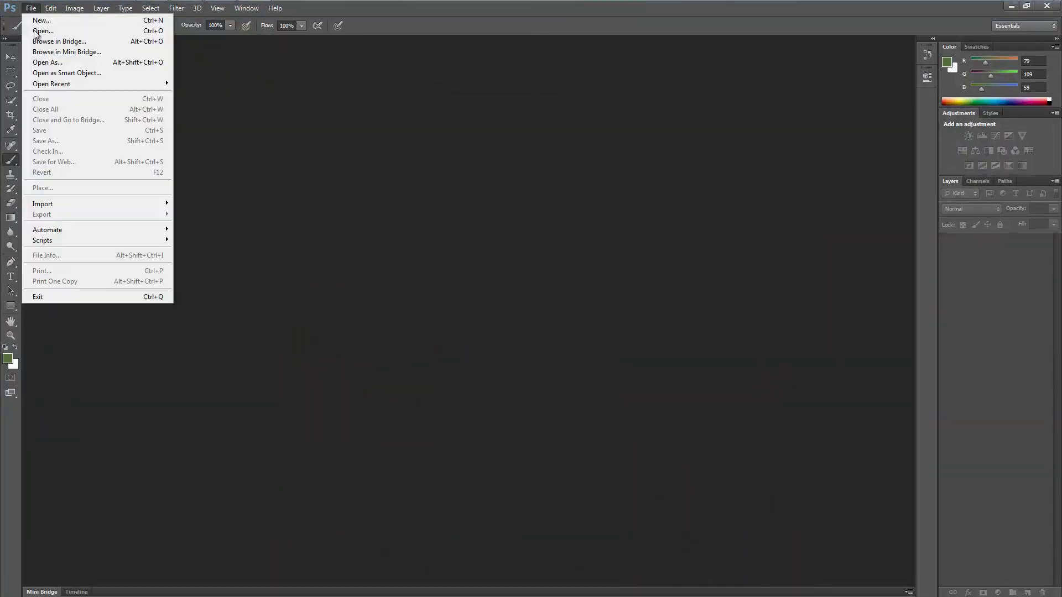
left_click(35, 17)
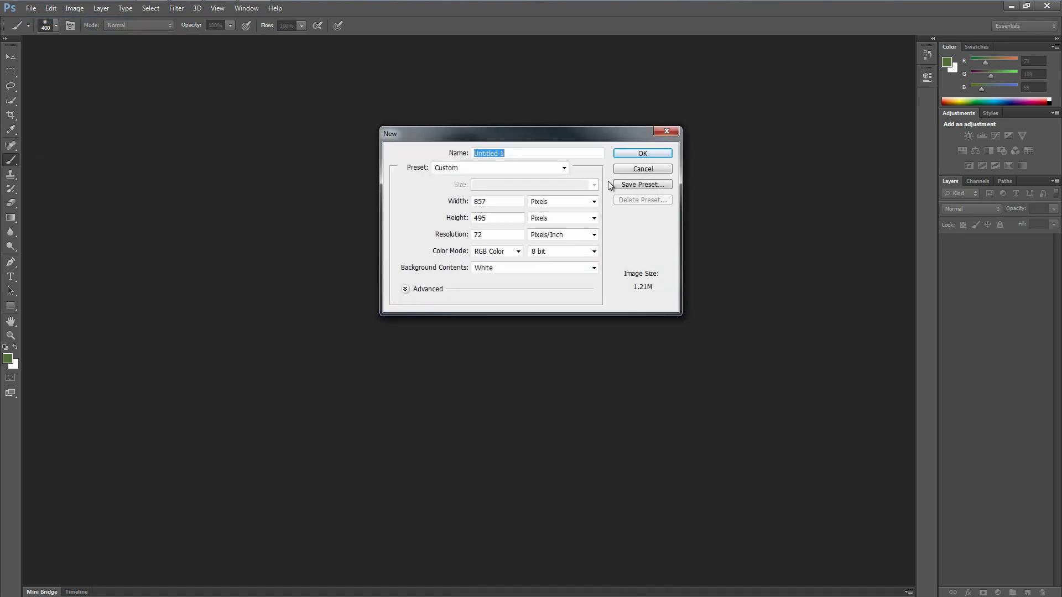
left_click(636, 155)
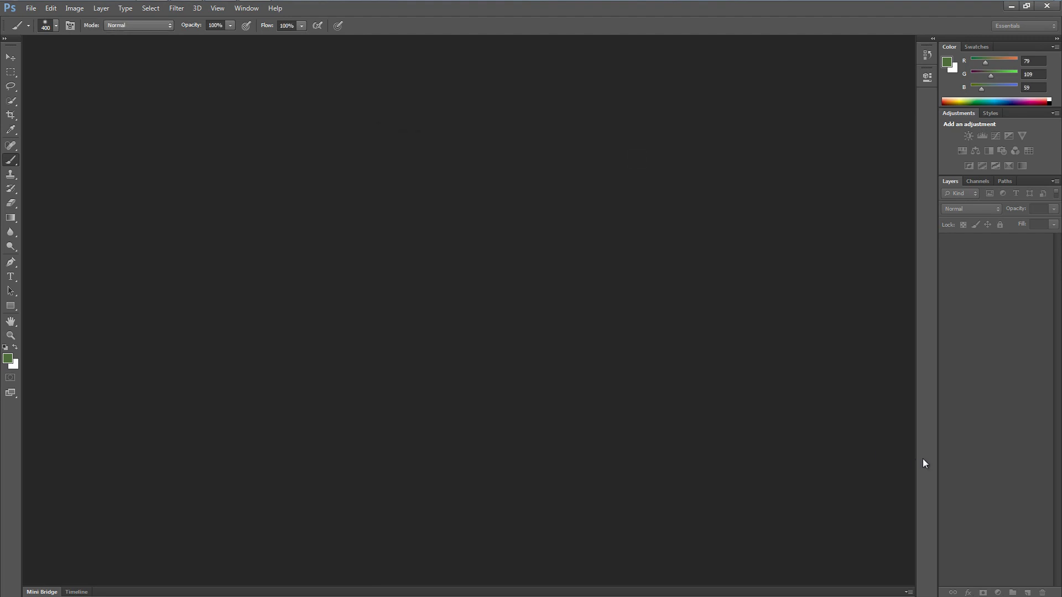
Step: Add a new empty layer above the Background layer
left_click(1026, 593)
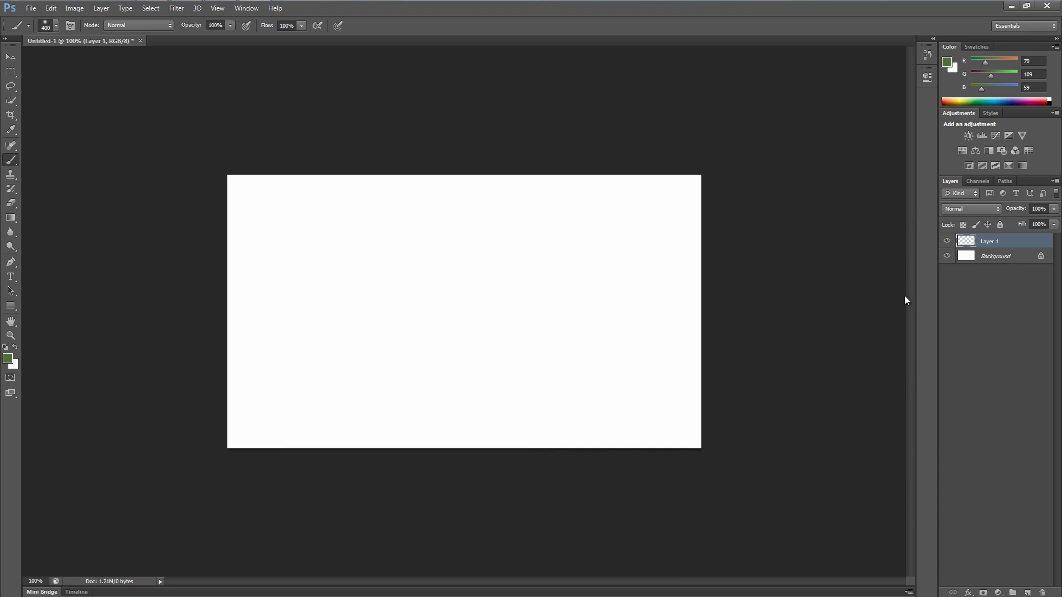
double_click(995, 243)
left_click(1005, 270)
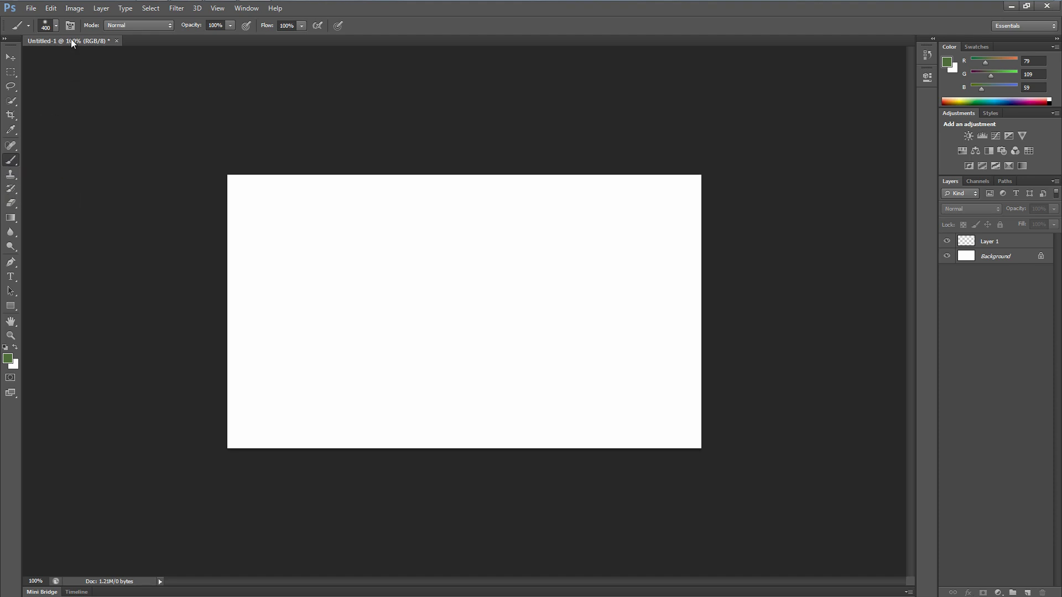
Step: Start loading brushes into the brush presets and browse to the Program Files folder on the OS (C:) drive
left_click(55, 26)
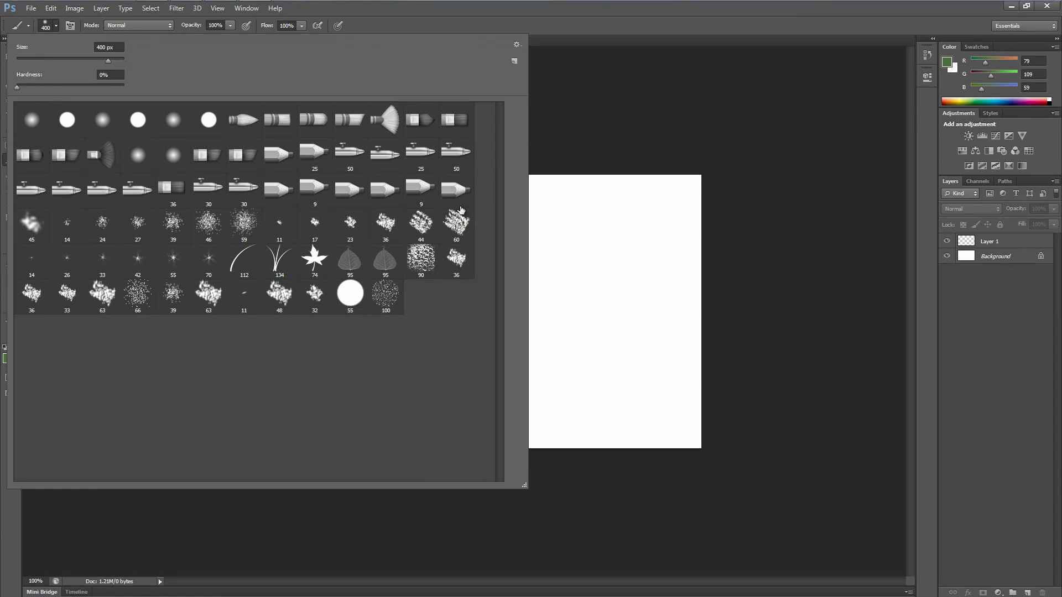
left_click(515, 46)
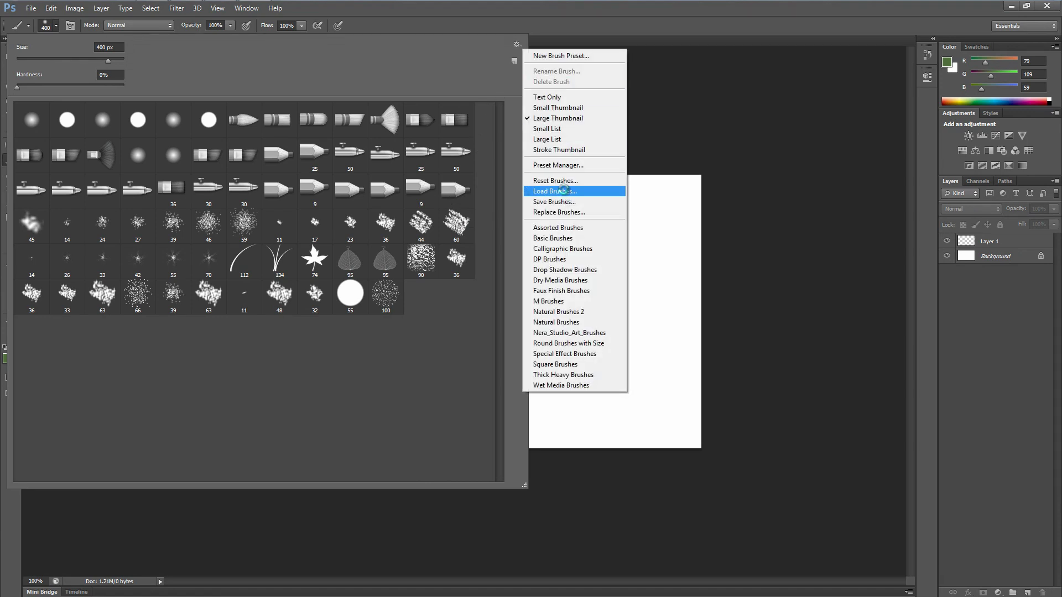
left_click(563, 190)
left_click(416, 281)
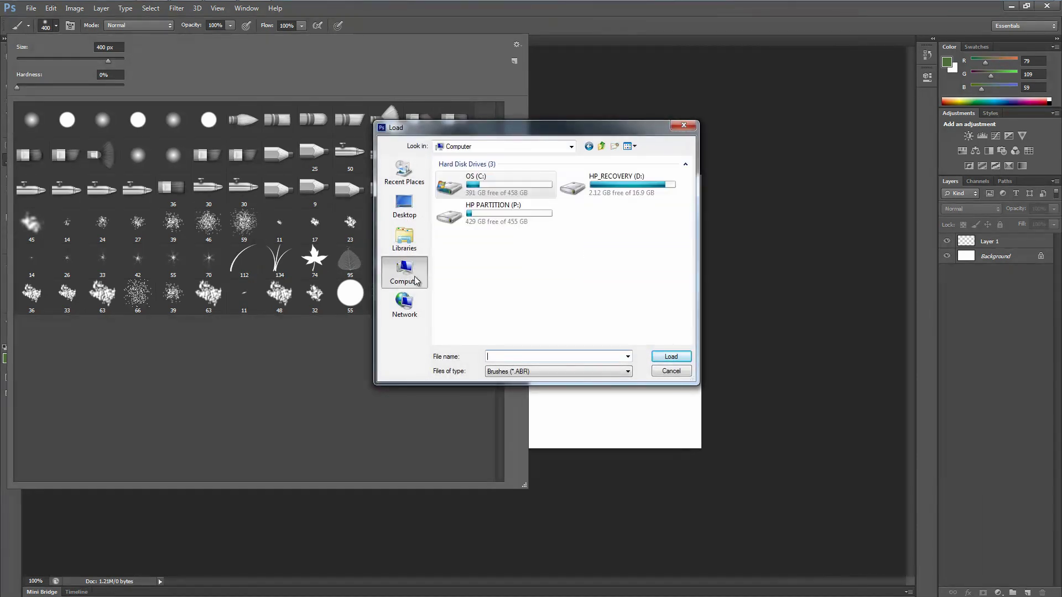
double_click(459, 184)
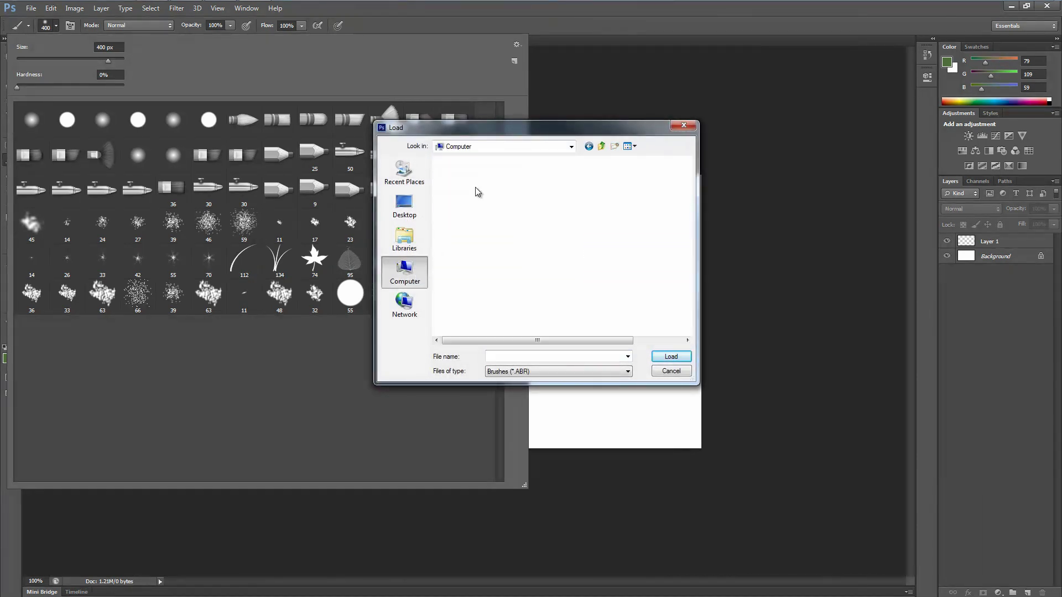
double_click(480, 186)
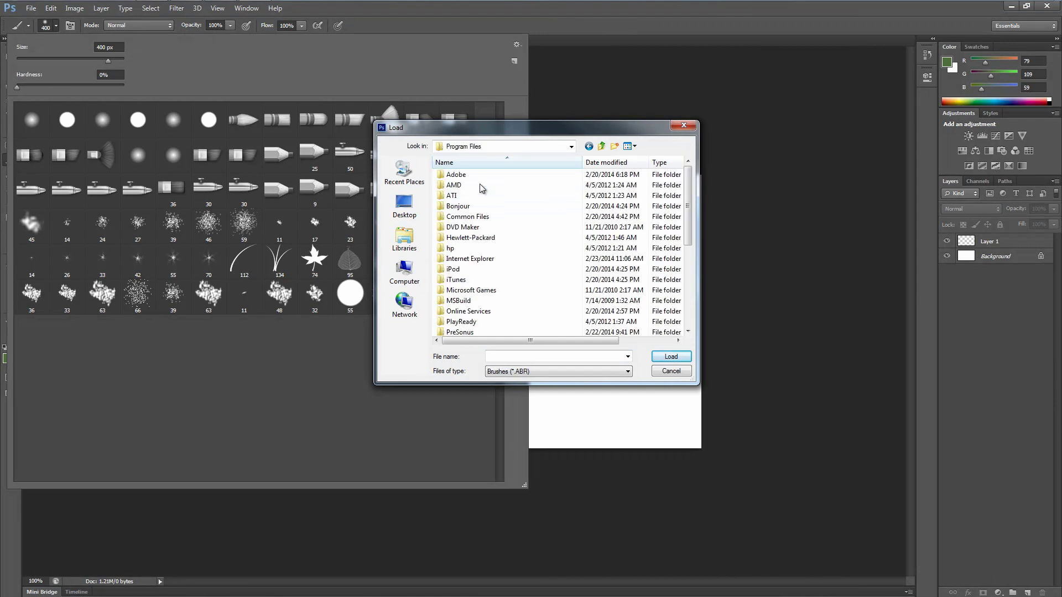
Step: Load the Nera_Studio_Art_Brushes file from the Presets Brushes folder of Adobe Photoshop CS6 (64 Bit)
double_click(476, 177)
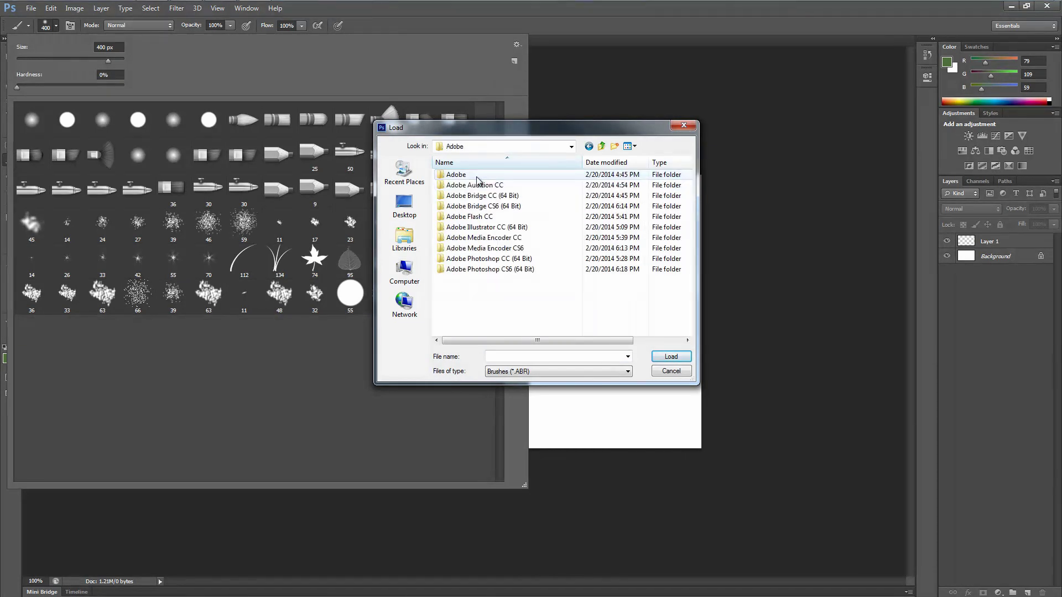
double_click(501, 269)
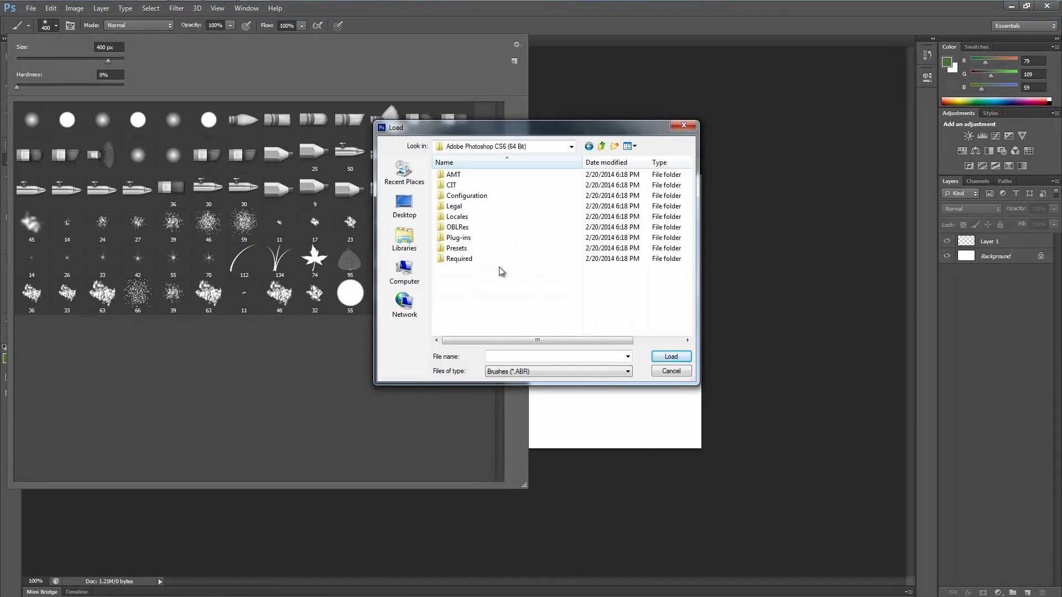
double_click(476, 247)
double_click(476, 206)
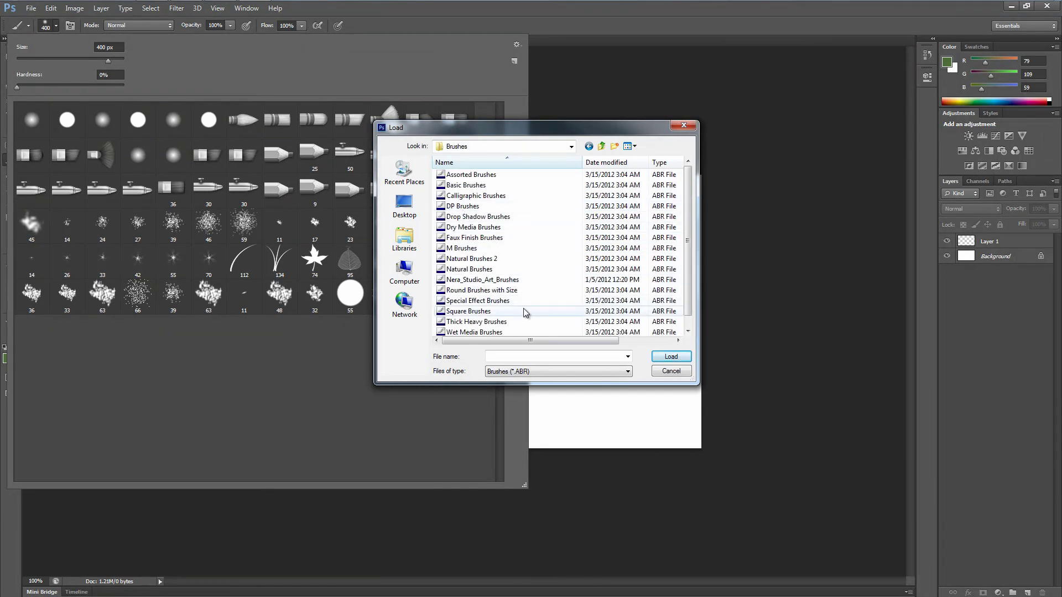
left_click(510, 281)
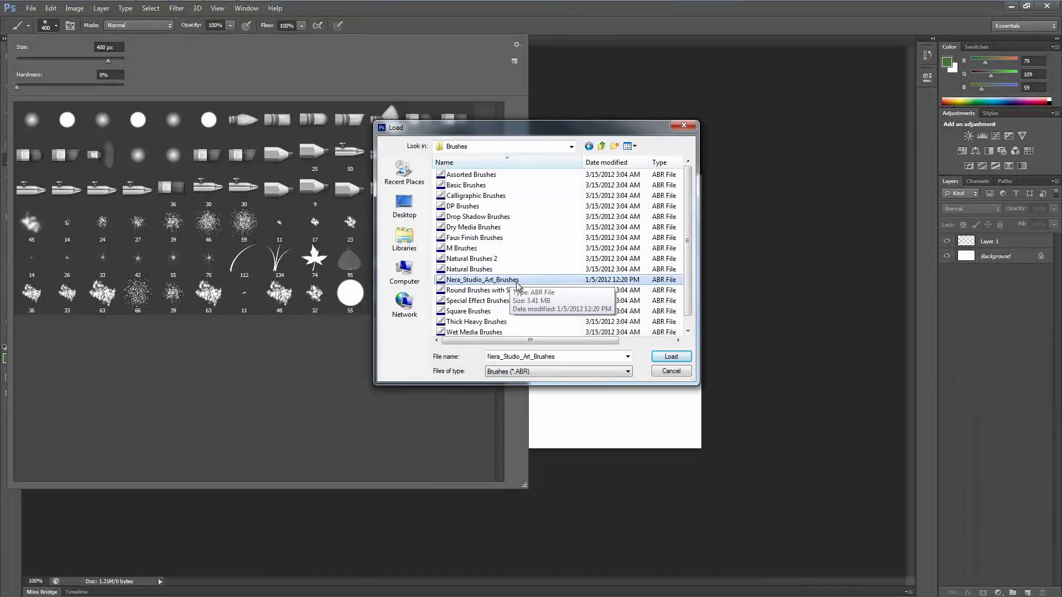
left_click(671, 356)
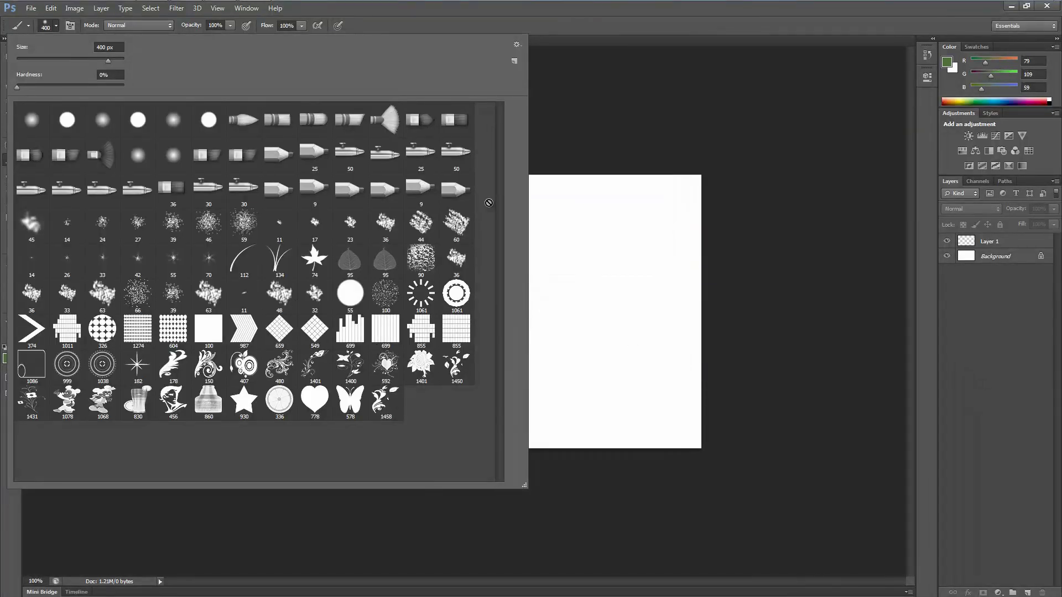
Step: Switch the brush presets display to Small List and back to Large Thumbnail
left_click(517, 45)
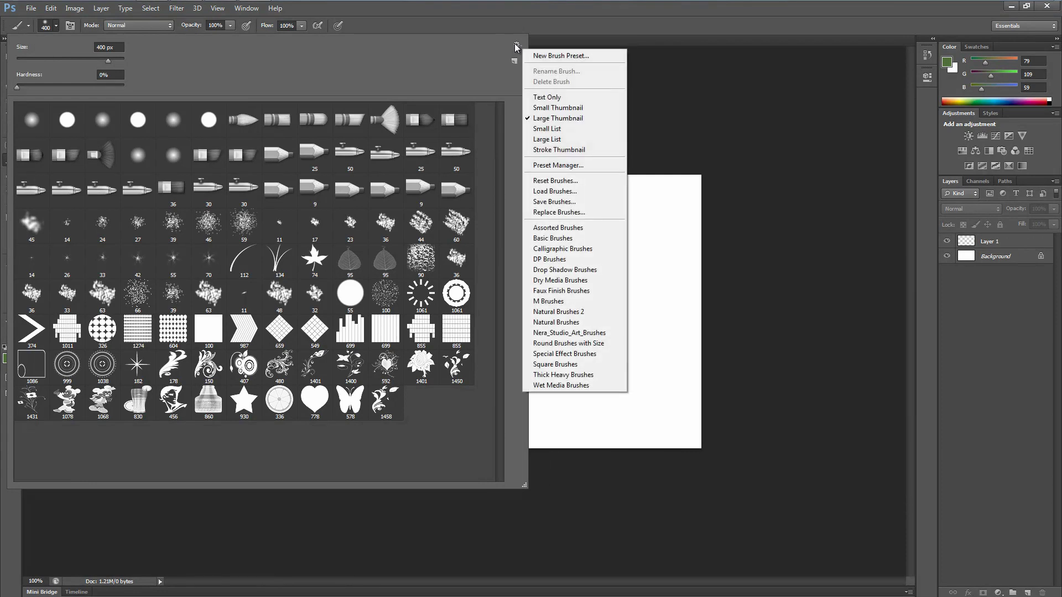
left_click(553, 128)
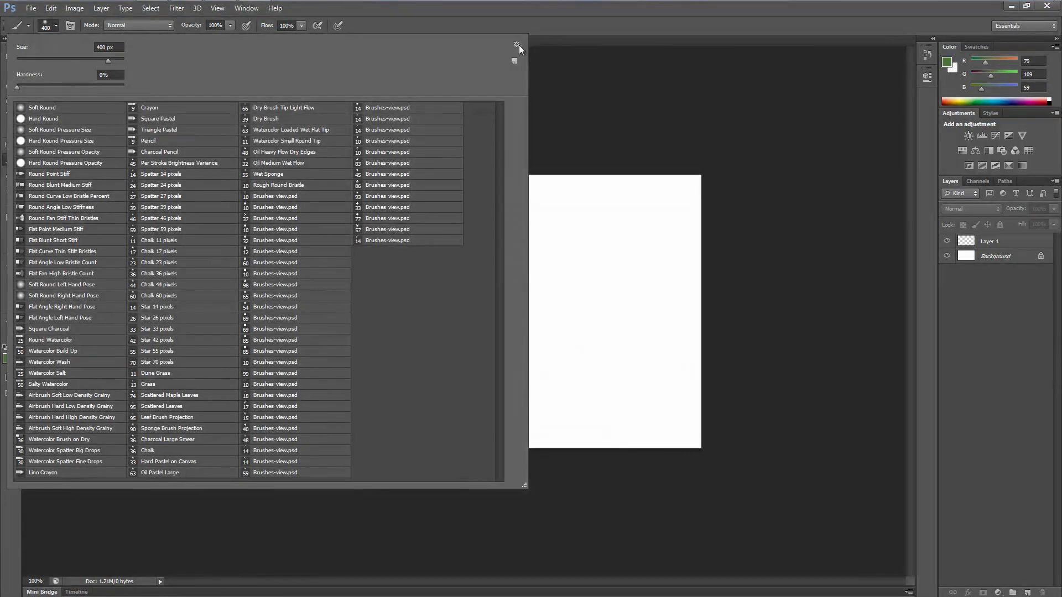
left_click(516, 44)
left_click(592, 115)
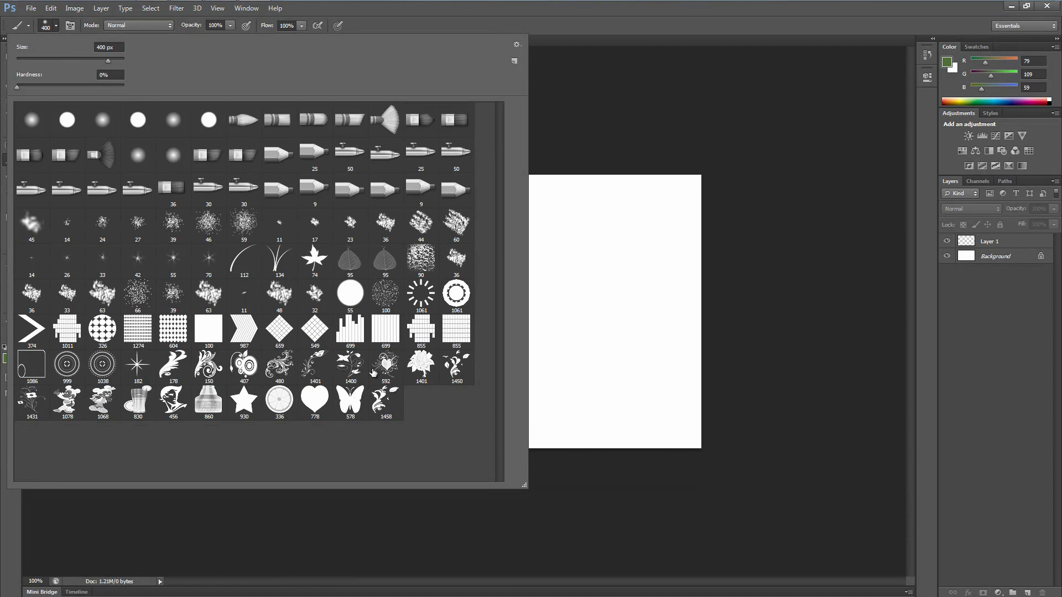
Step: Choose the 830 px drinking glass brush and select Layer 1 for painting
left_click(135, 409)
left_click(834, 301)
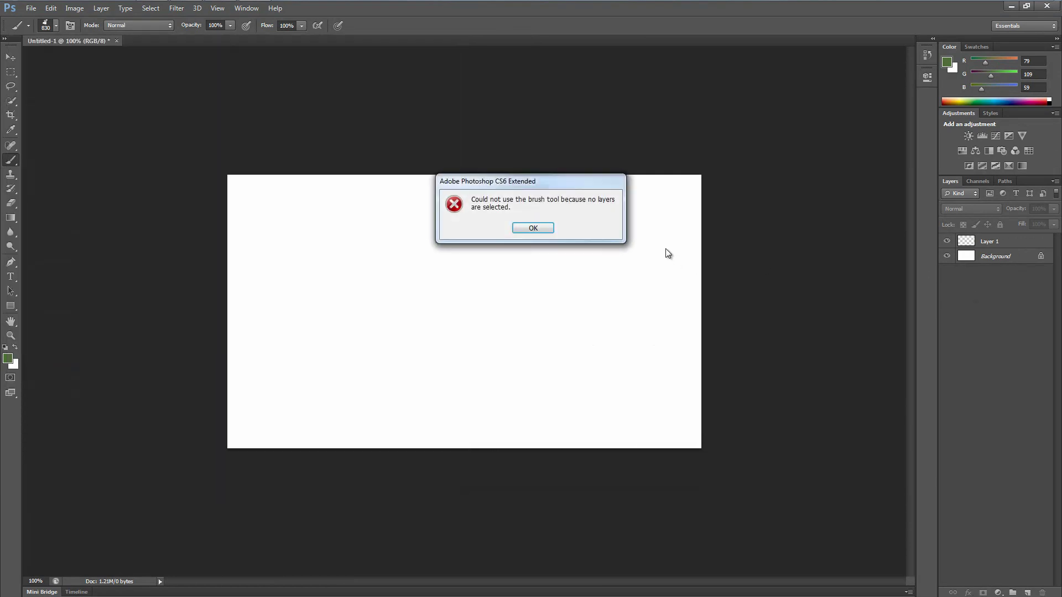
left_click(534, 228)
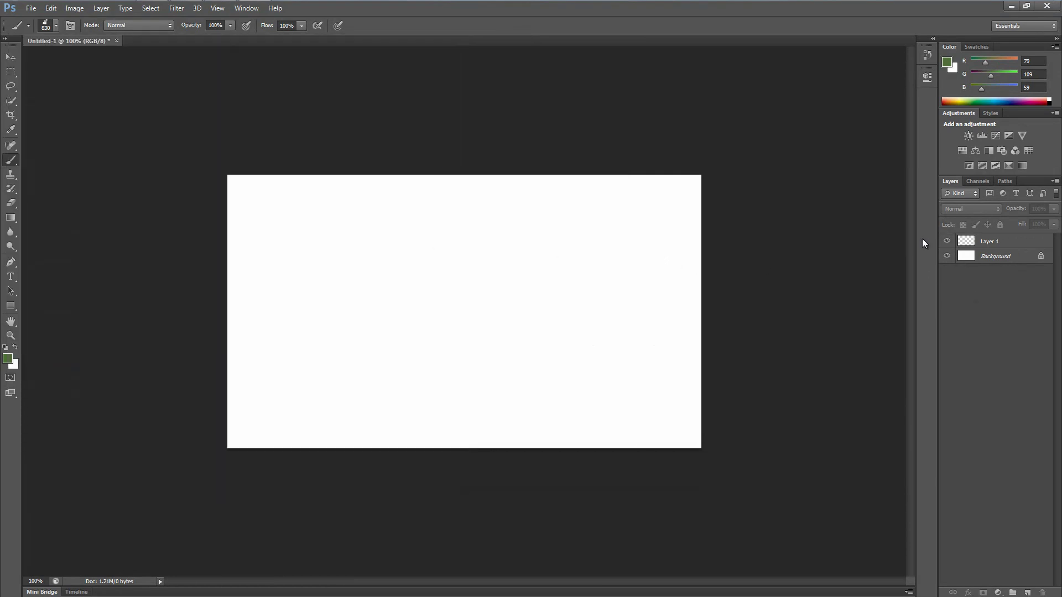
left_click(989, 241)
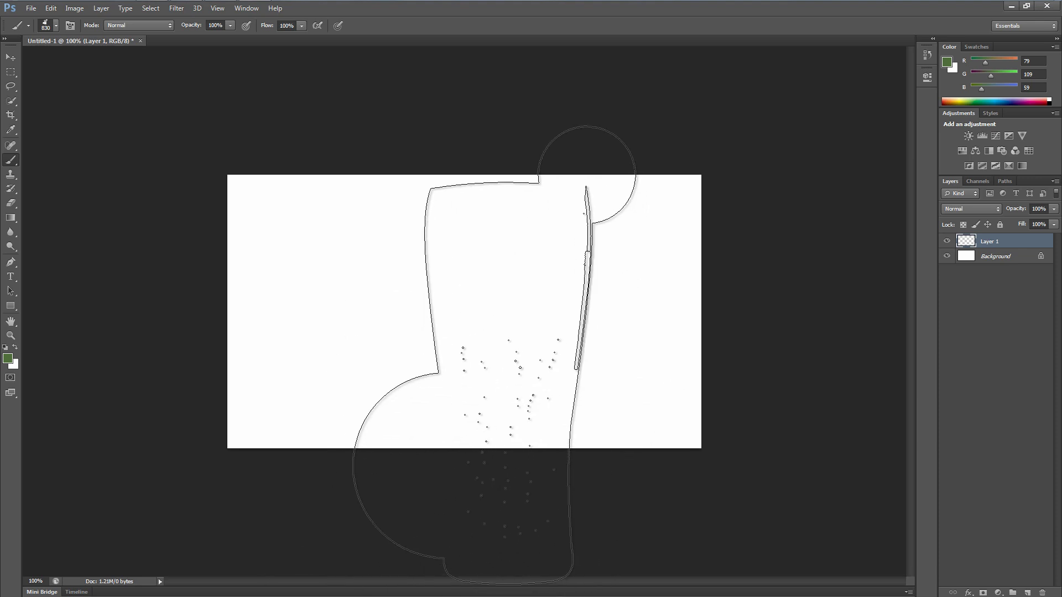
Step: Reduce the glass brush to 400 px and stamp it once in green on the left half of the canvas
key("bracketleft")
key("bracketleft")
key("bracketleft")
key("bracketleft")
key("bracketleft")
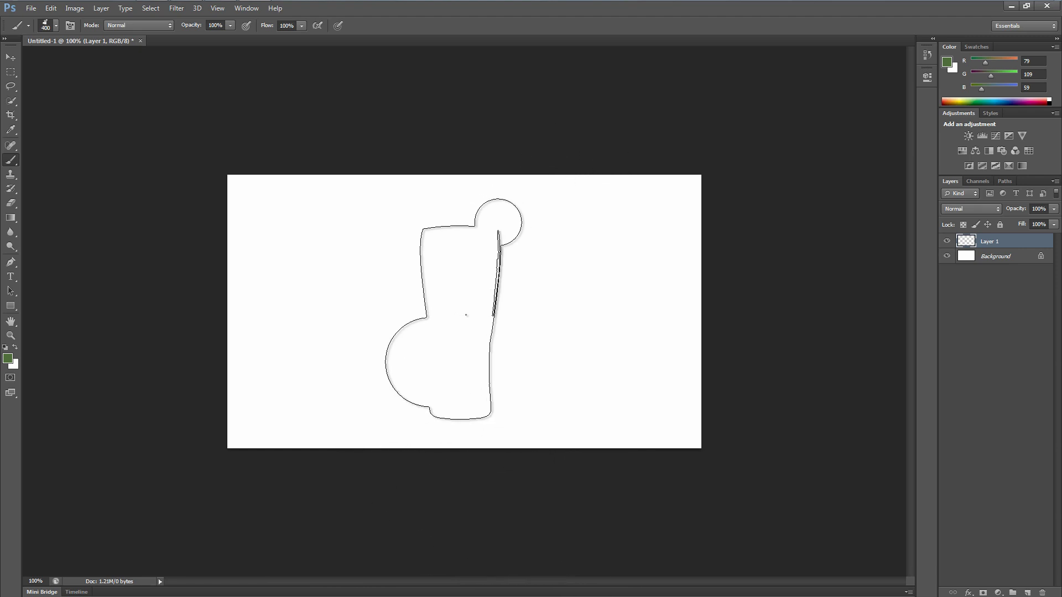
key("bracketleft")
key("bracketleft")
key("bracketright")
key("bracketright")
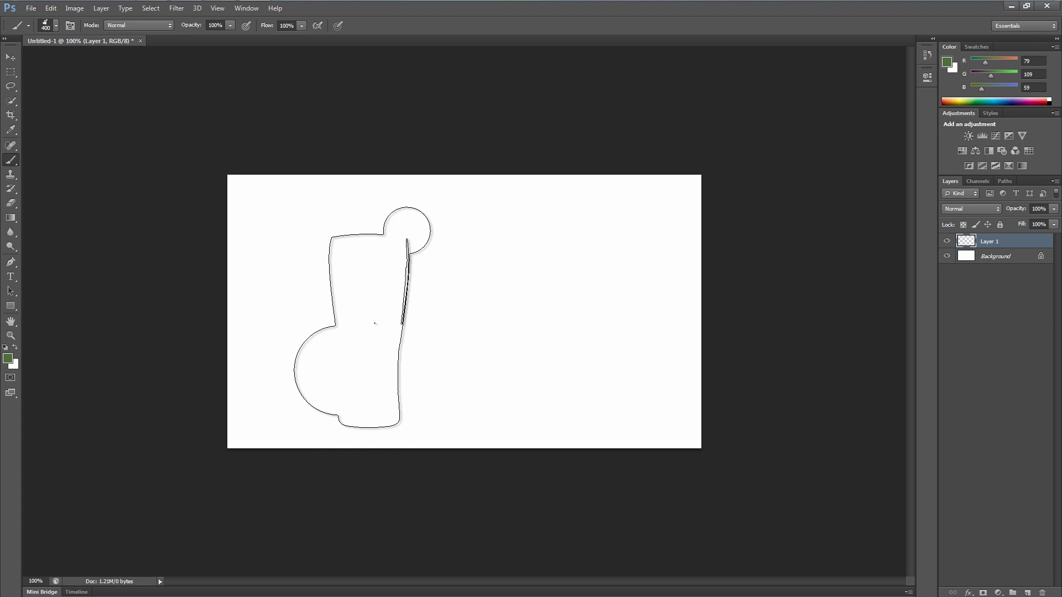
left_click(374, 323)
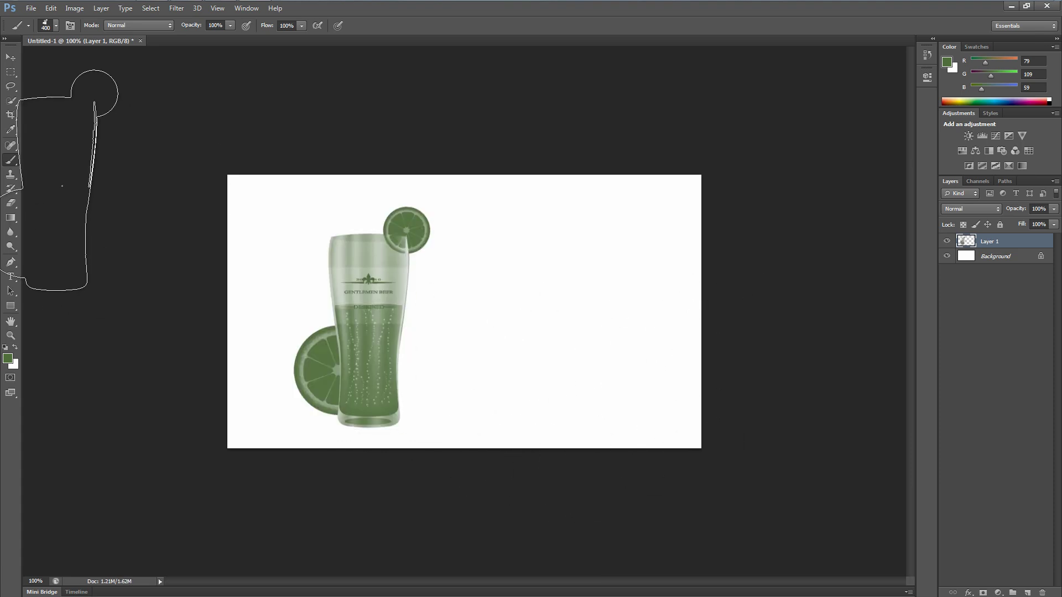
Step: Choose the 1078 px Mickey Mouse brush and set its size to 400 px
left_click(56, 26)
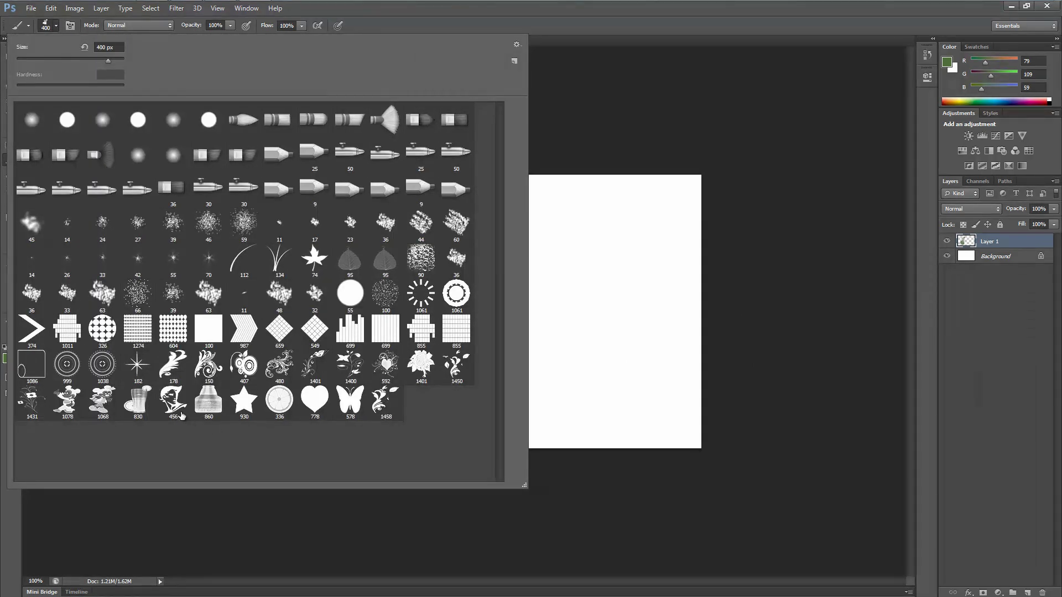
left_click(67, 398)
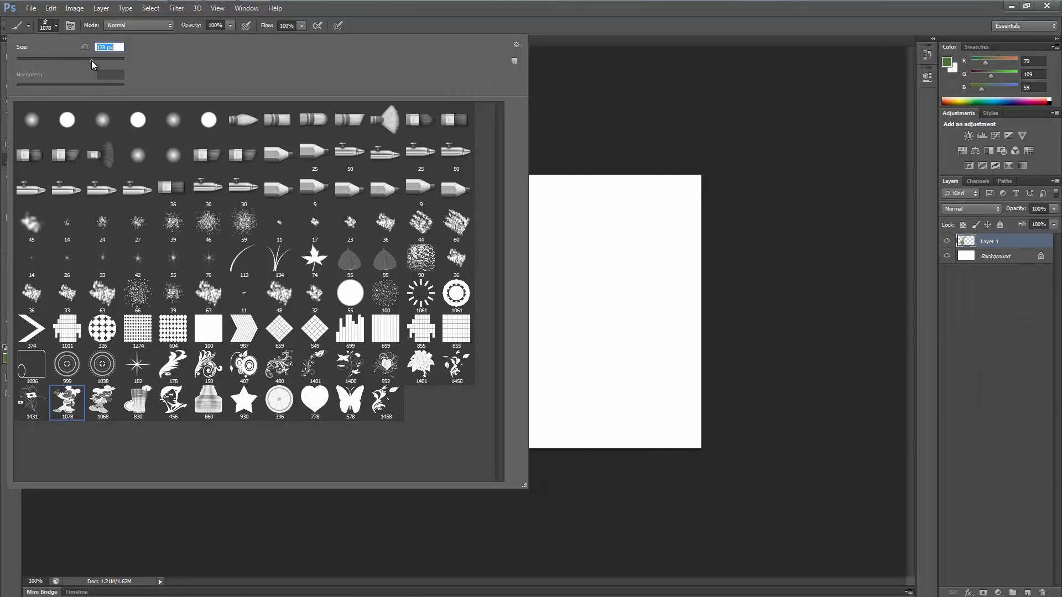
left_click_drag(92, 61, 99, 61)
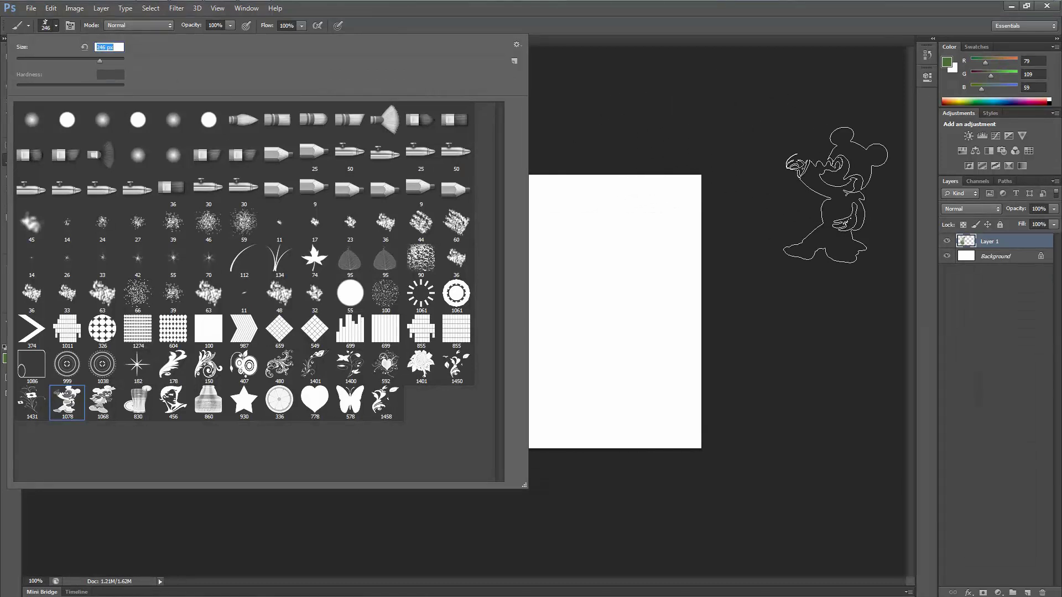
left_click(835, 195)
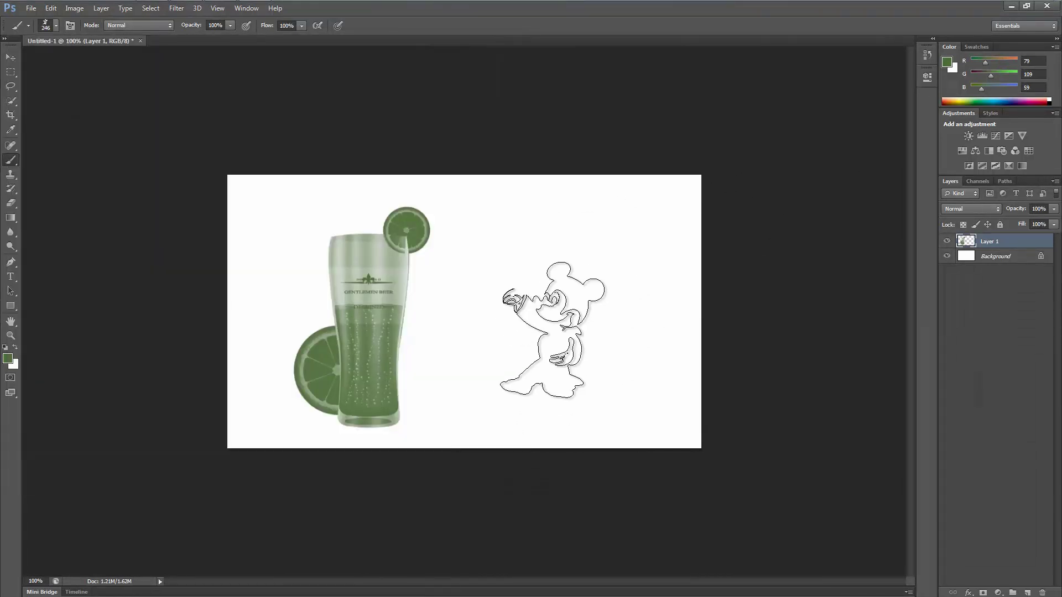
key("bracketright")
key("bracketright")
key("bracketright")
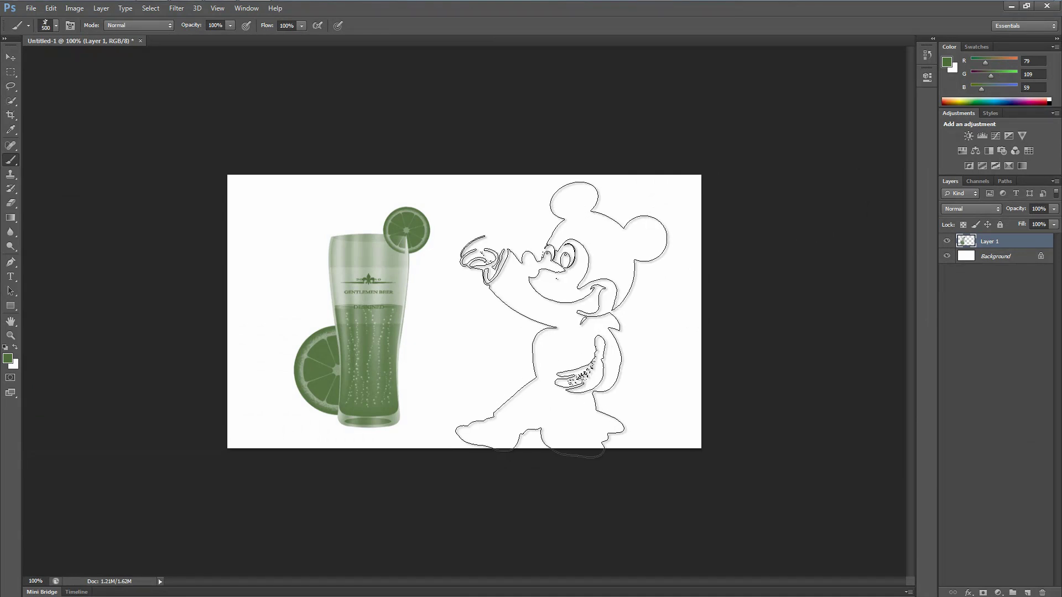
key("bracketleft")
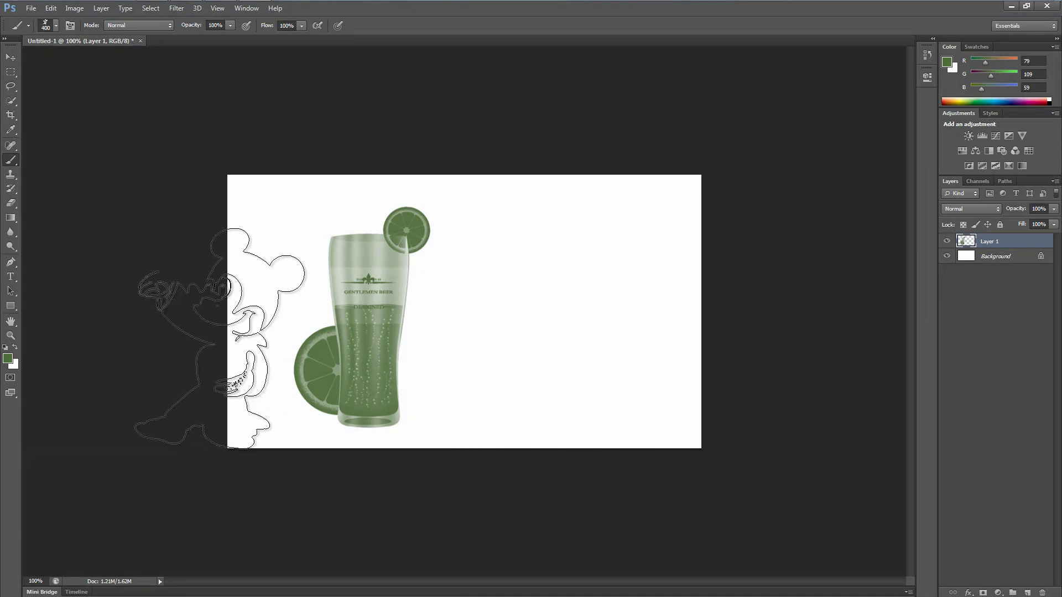
Step: Set the foreground color to orange (RGB 234, 123, 15) and stamp the Mickey Mouse brush on the right half of the canvas
left_click(7, 359)
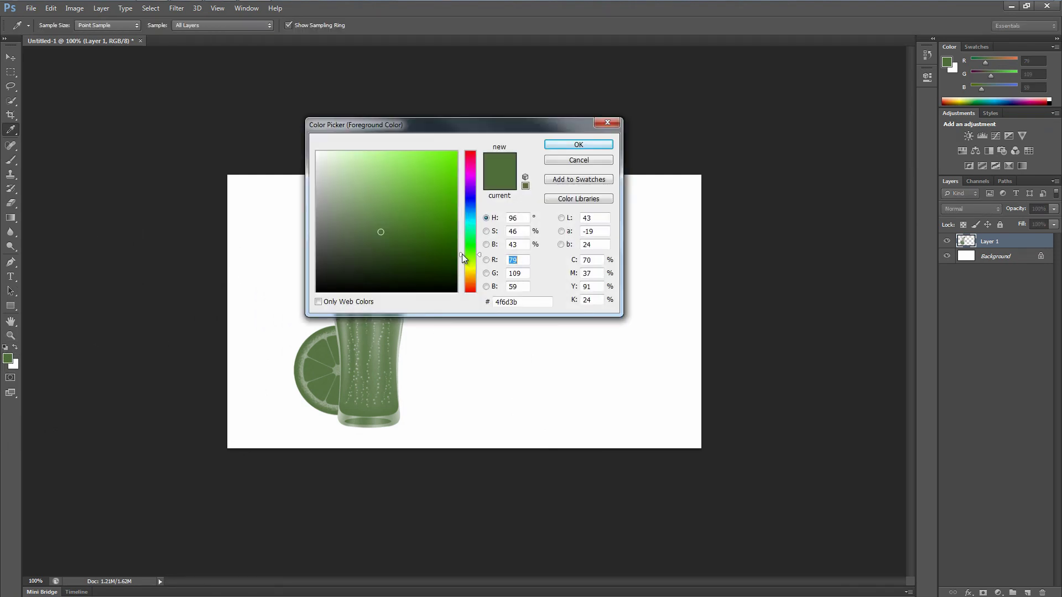
left_click_drag(462, 254, 461, 281)
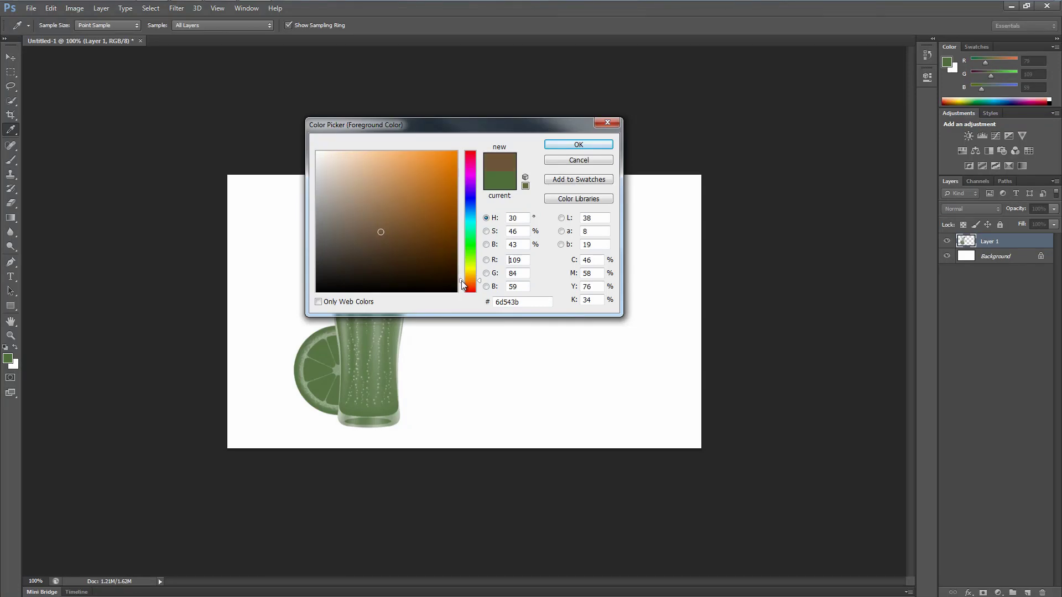
left_click(448, 163)
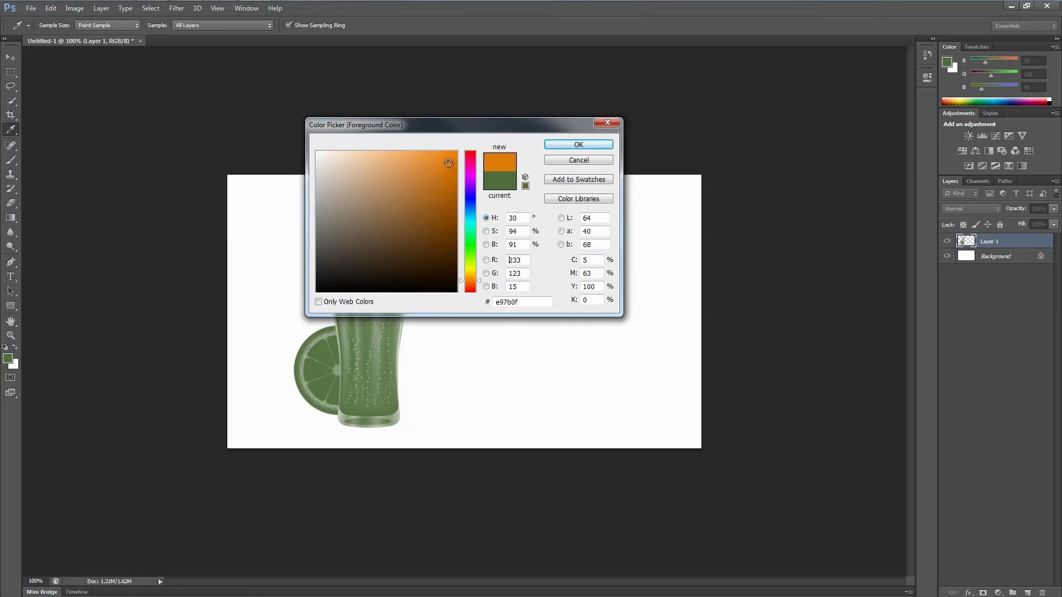
left_click(579, 144)
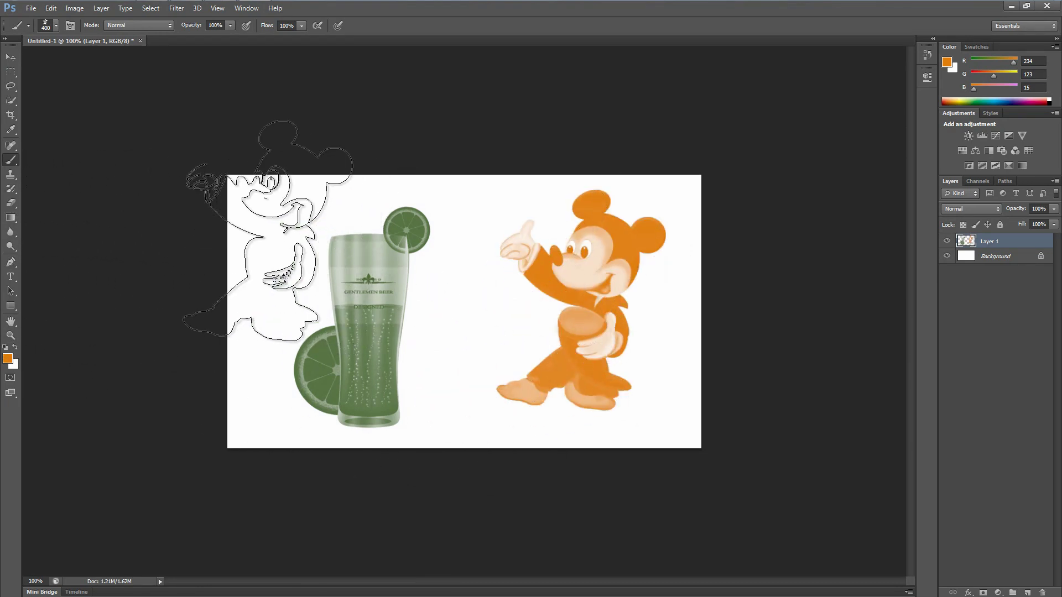
Step: Choose the 336 px citrus slice brush from the brush presets
left_click(56, 25)
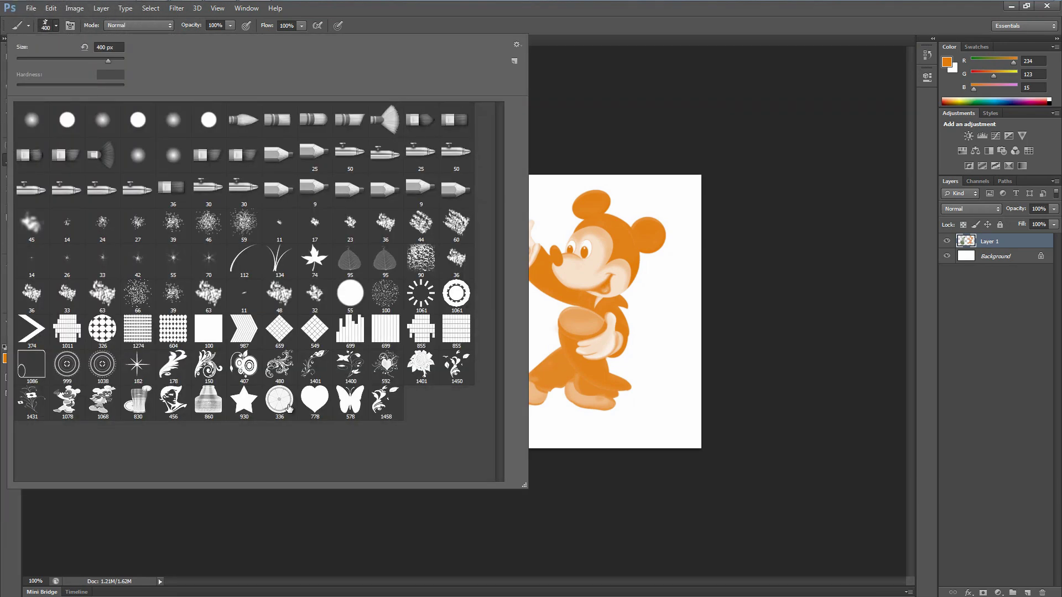
left_click(288, 408)
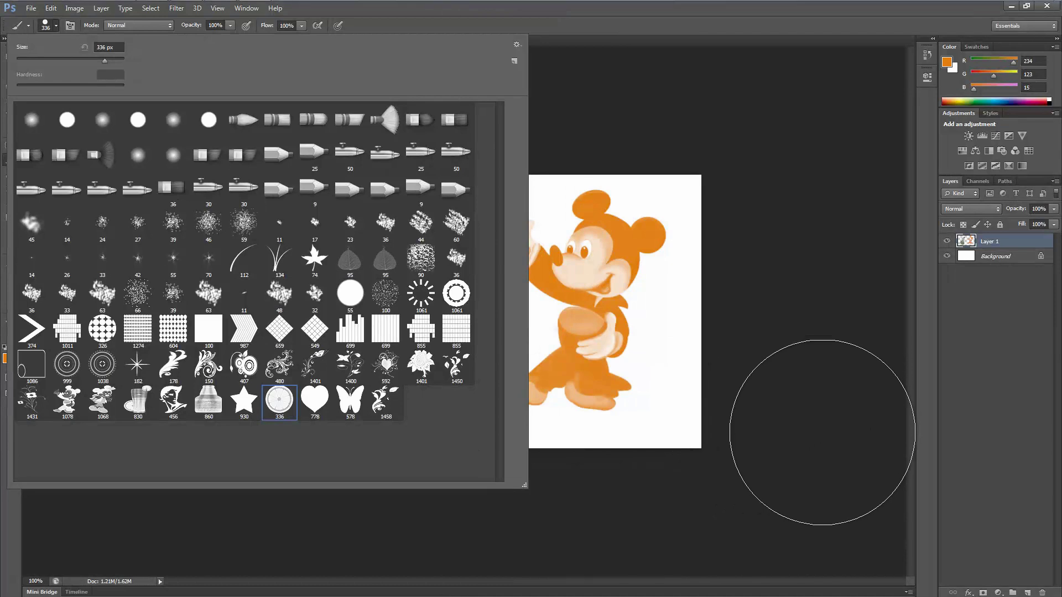
left_click(827, 430)
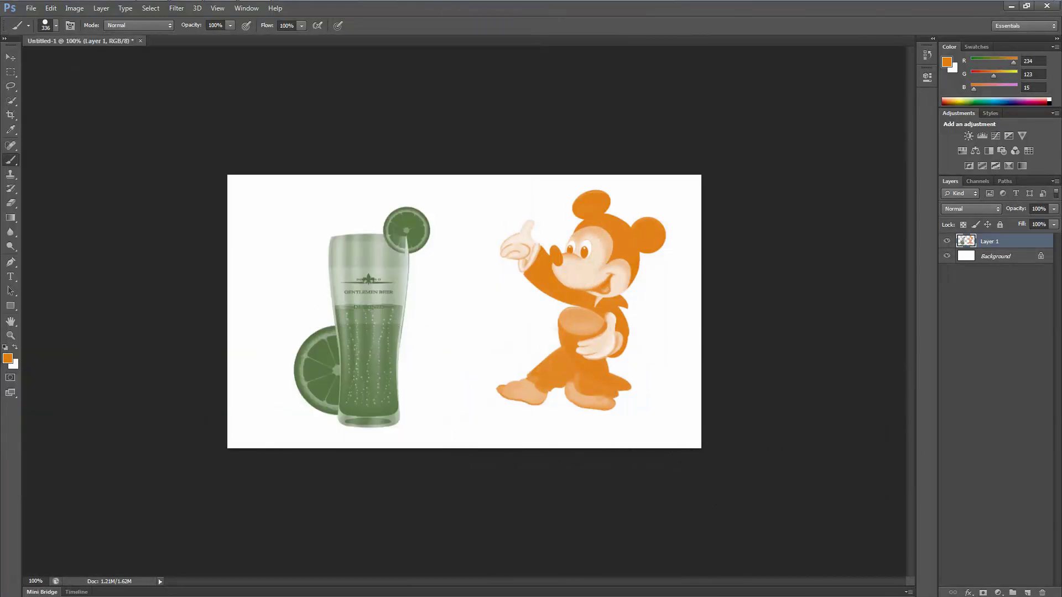
Step: Set the foreground color to light orange (RGB 252, 190, 118) for the citrus slice brush
left_click(9, 358)
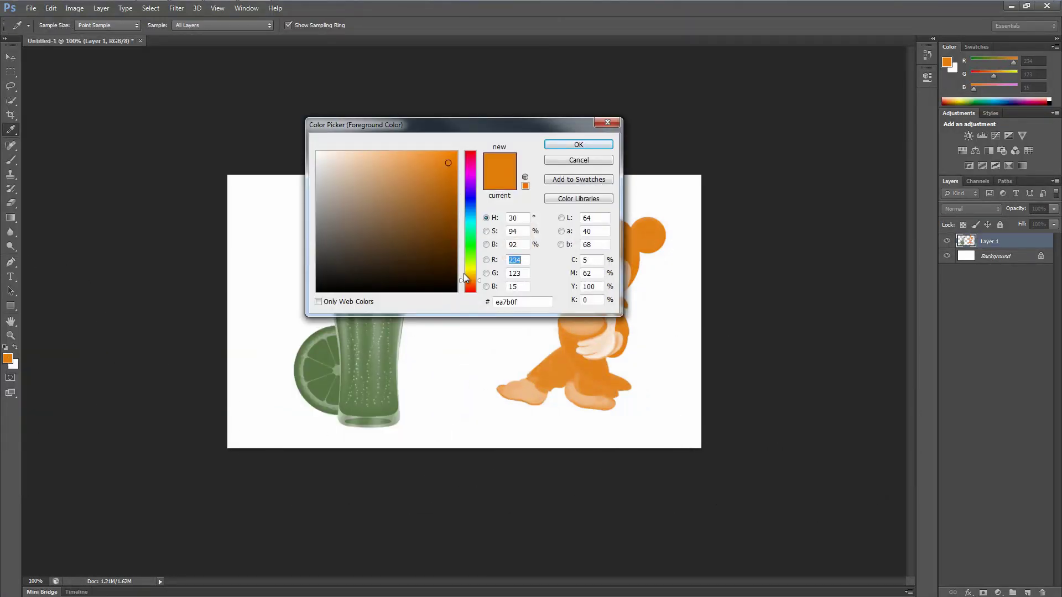
left_click_drag(394, 160, 391, 154)
mouse_move(461, 279)
left_mouse_down()
mouse_move(456, 267)
mouse_move(459, 282)
left_mouse_up()
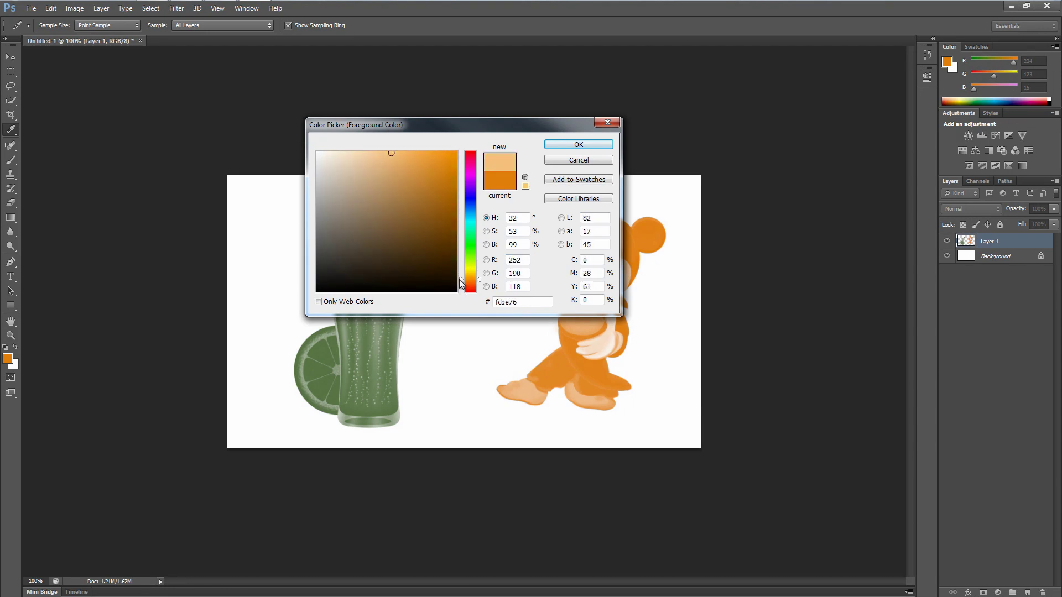
left_click(579, 144)
key("b")
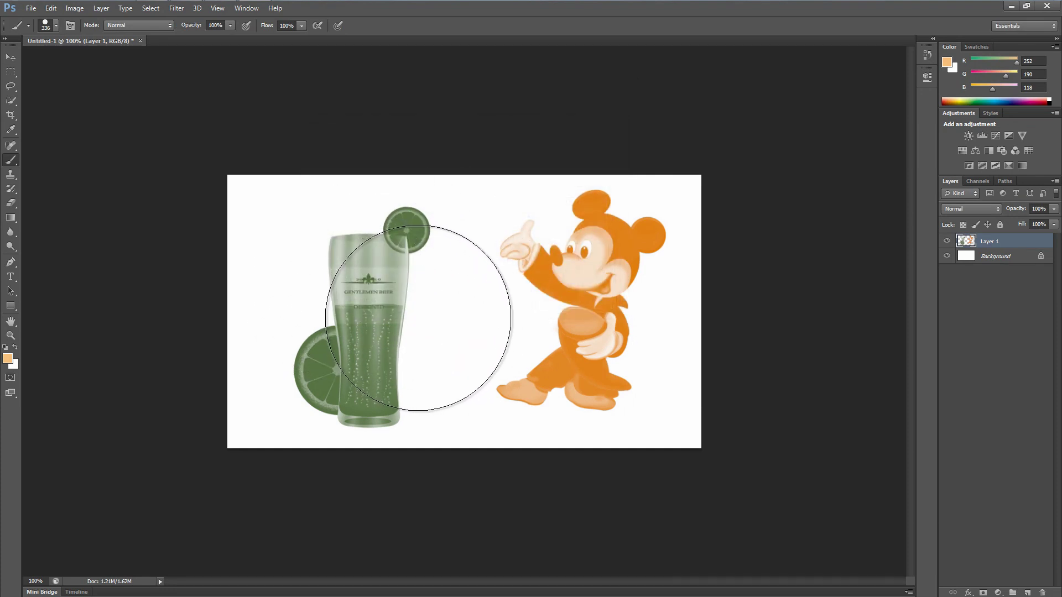
Step: Reduce the citrus slice brush to 150 px and stamp it once in the canvas's upper-left corner
key("bracketleft")
key("bracketleft")
key("bracketleft")
key("bracketleft")
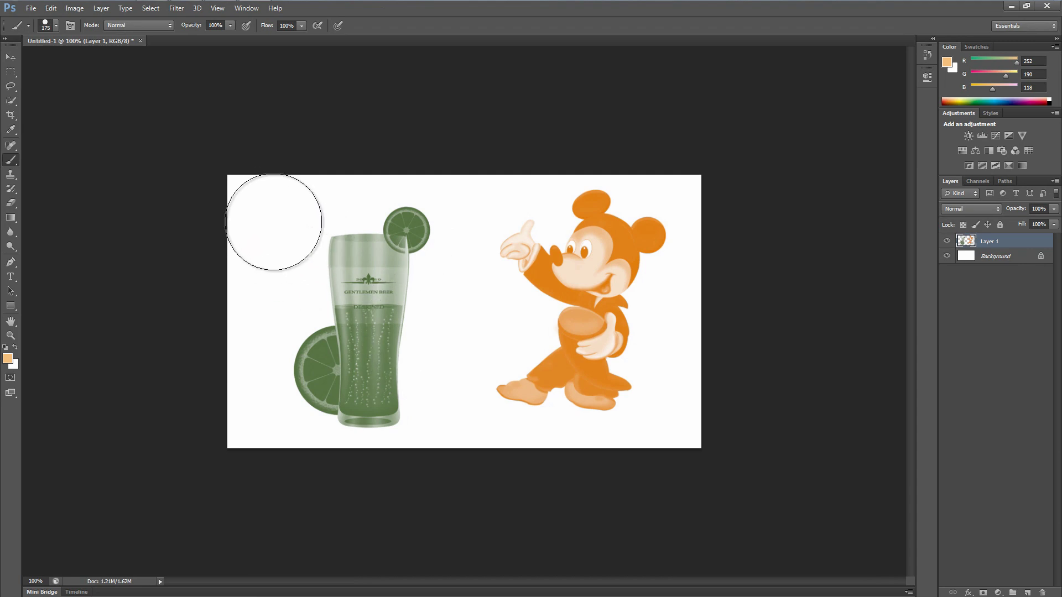
key("bracketleft")
left_click(279, 221)
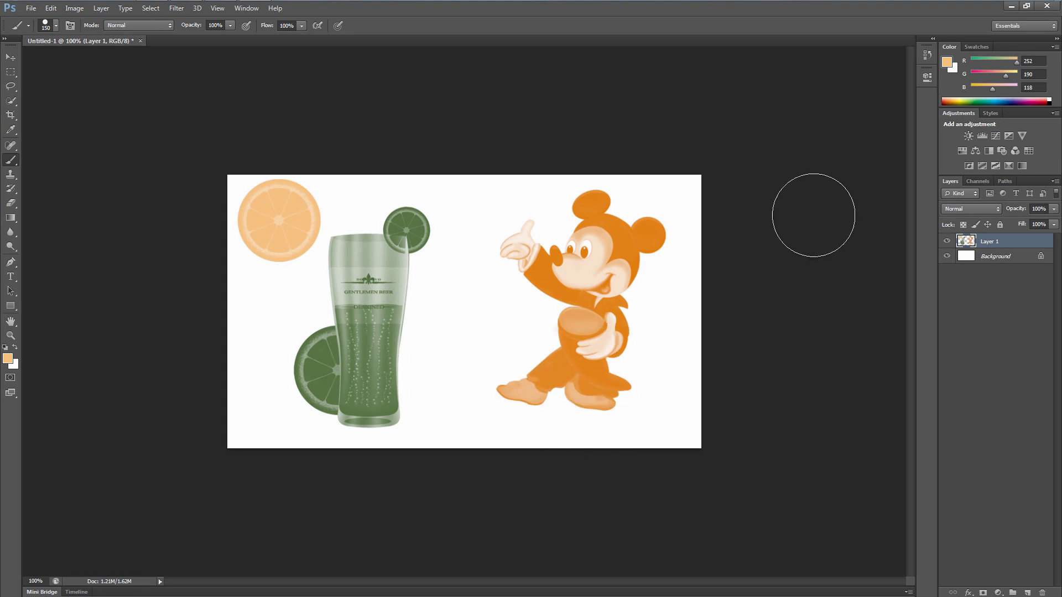
Step: Quit Photoshop CS6 without saving the document and launch Adobe Photoshop CC (64 Bit)
left_click(1047, 6)
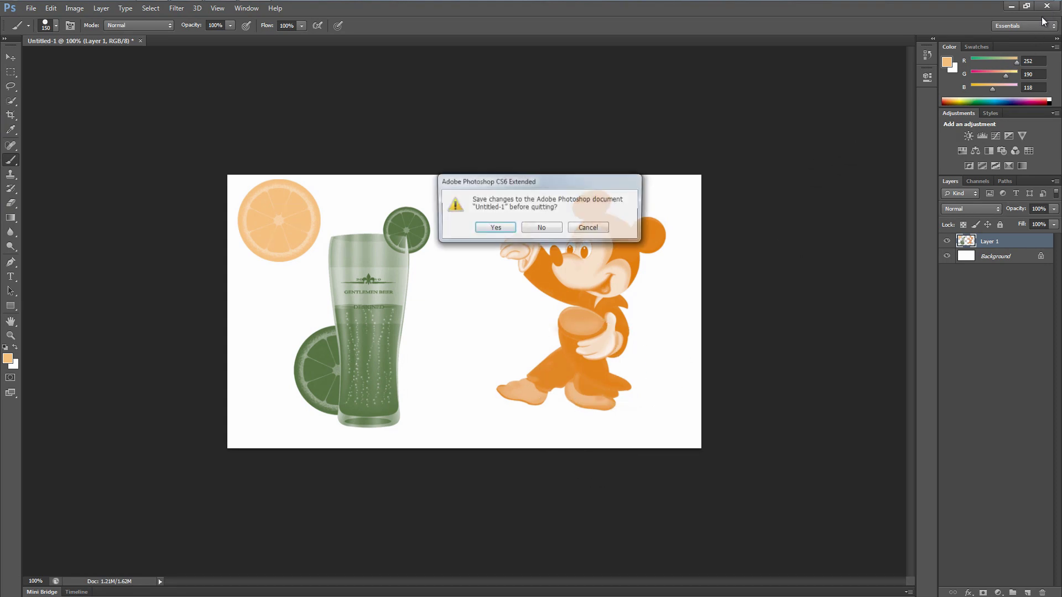
left_click(541, 229)
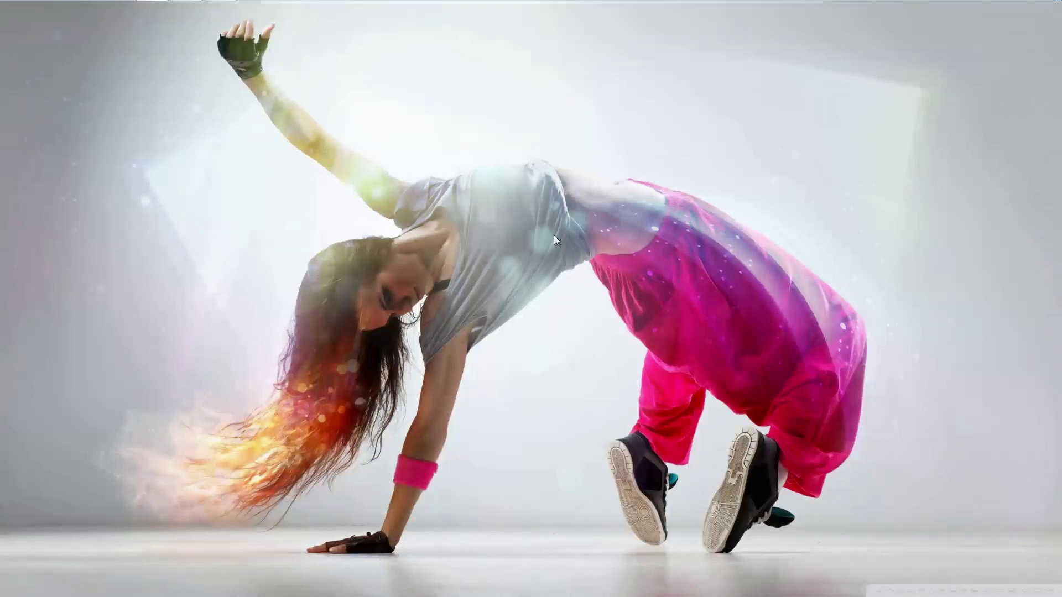
left_click(15, 11)
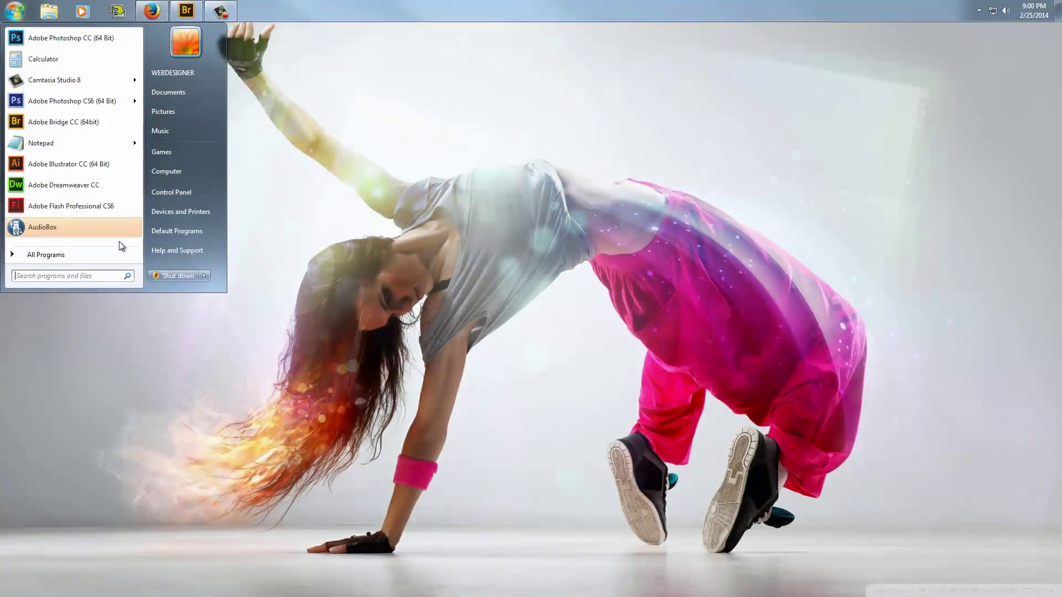
left_click(100, 40)
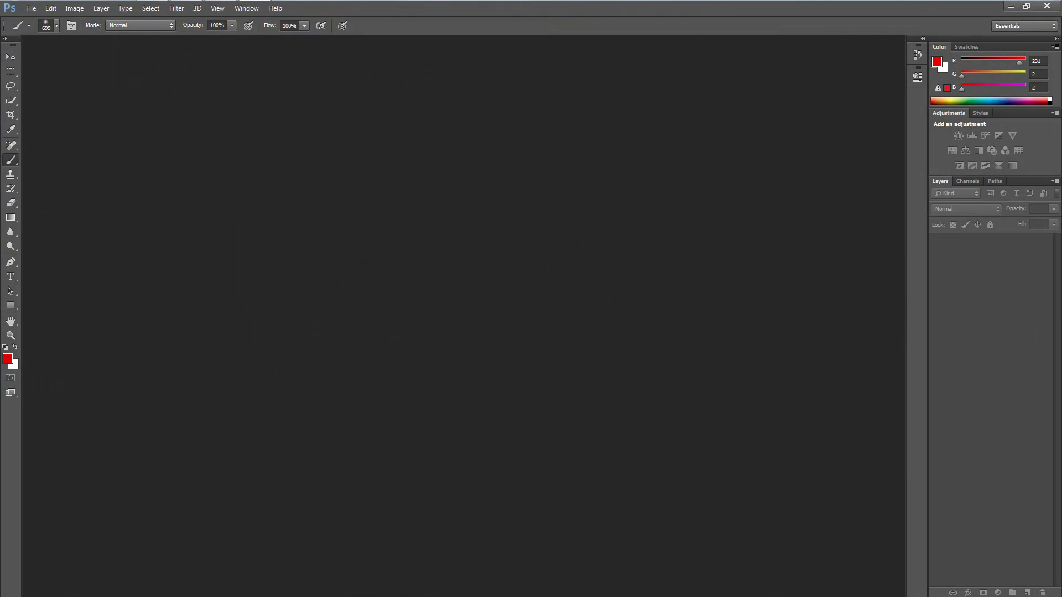
Step: Create a 1118 × 612 pixel RGB document at 72 pixels/inch with a white background, and add a new layer
left_click(30, 8)
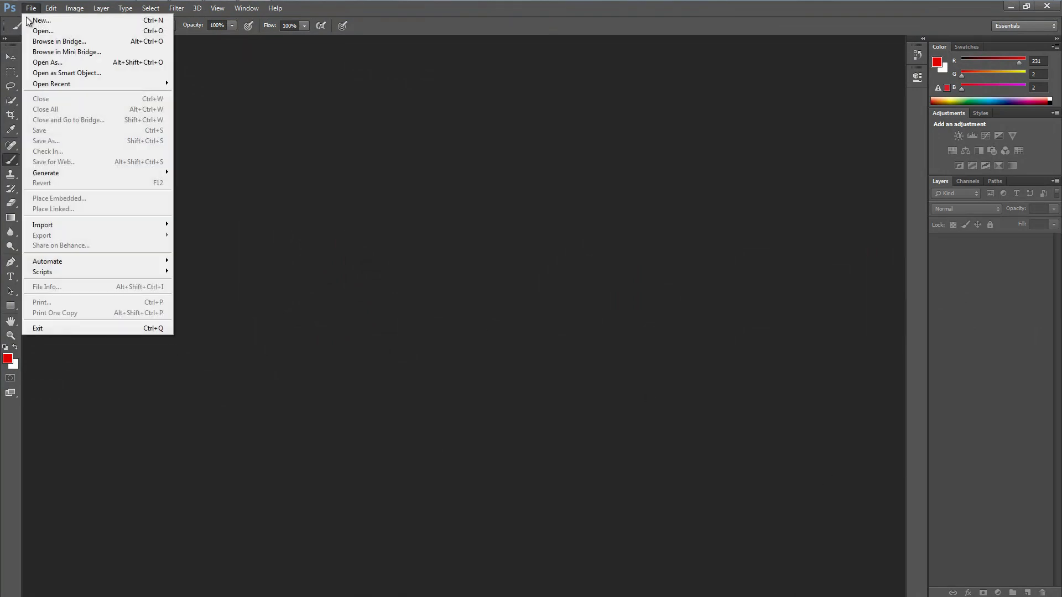
left_click(29, 20)
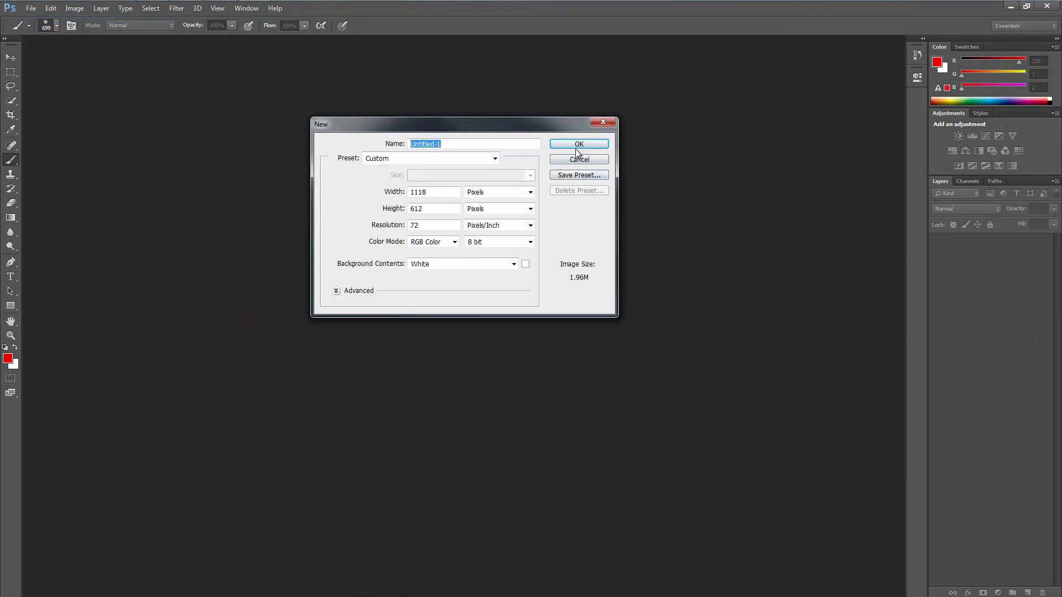
left_click(578, 145)
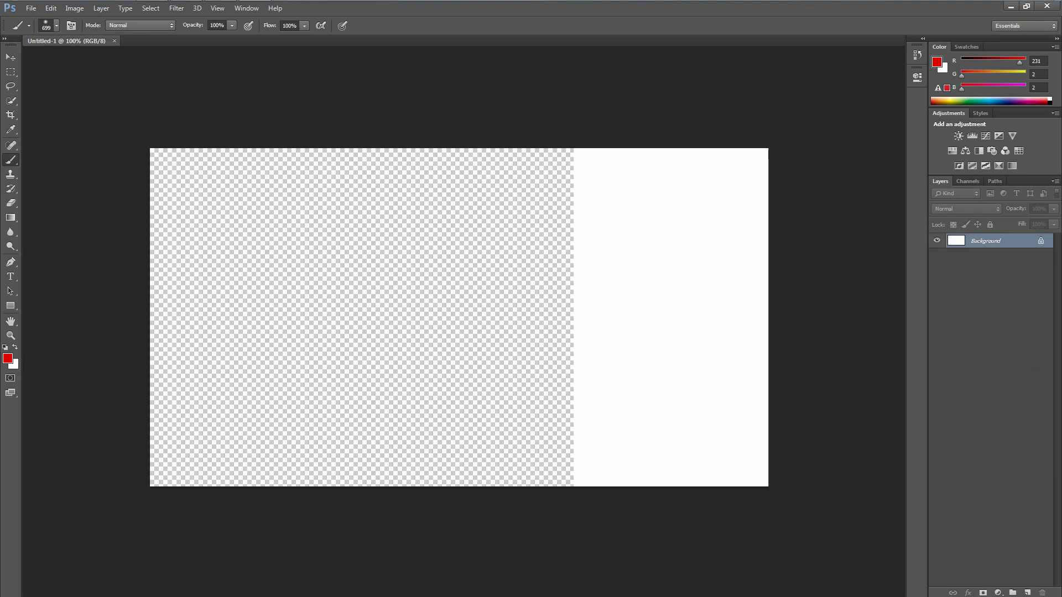
left_click(1027, 593)
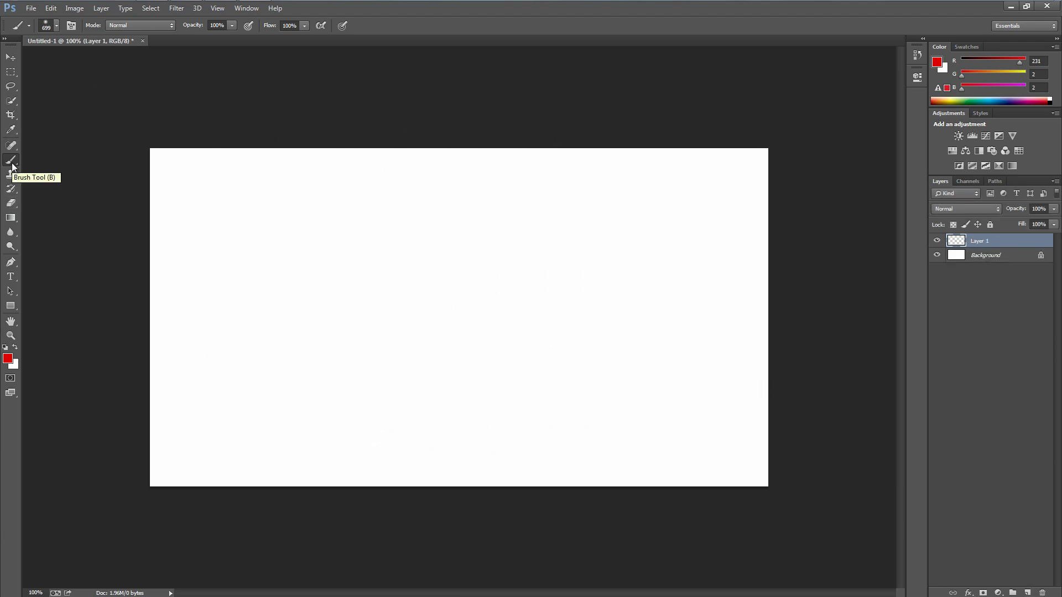
Step: Start loading brushes and browse on drive C: to Program Files > Adobe > Adobe Photoshop CC (64 Bit)
left_click(56, 27)
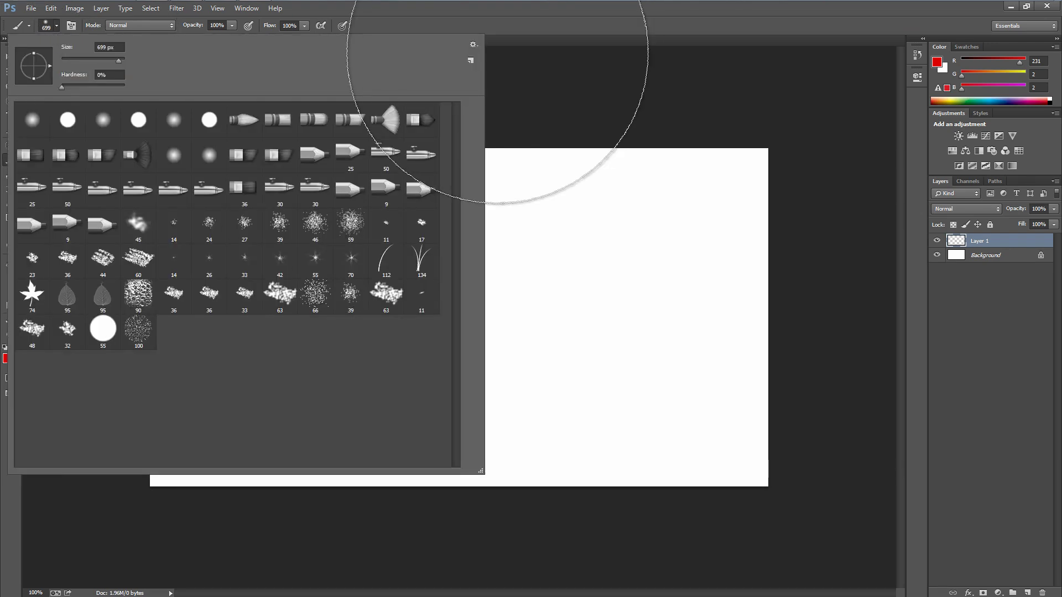
left_click(473, 45)
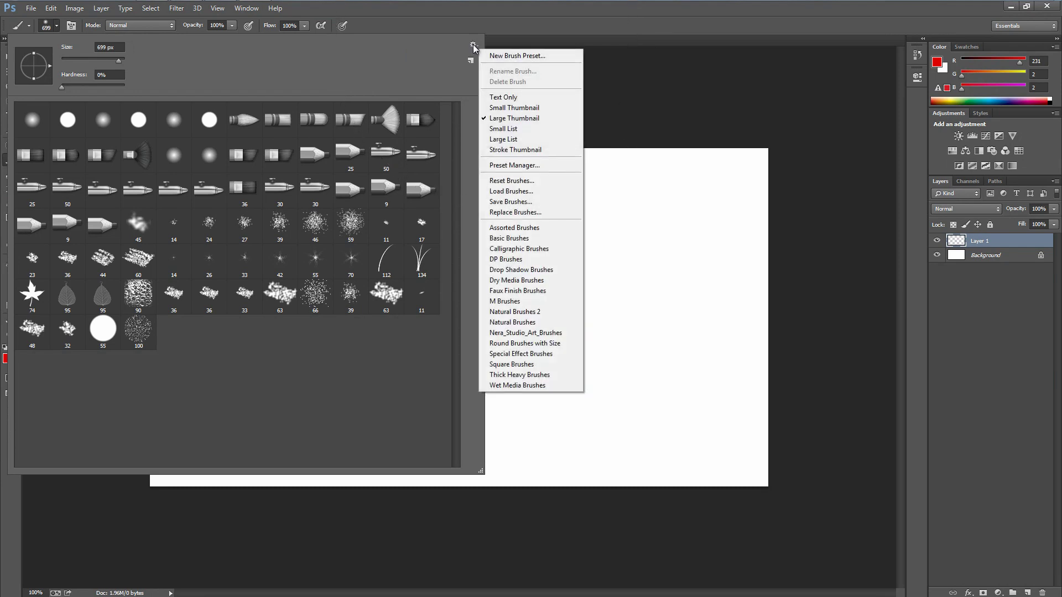
left_click(506, 191)
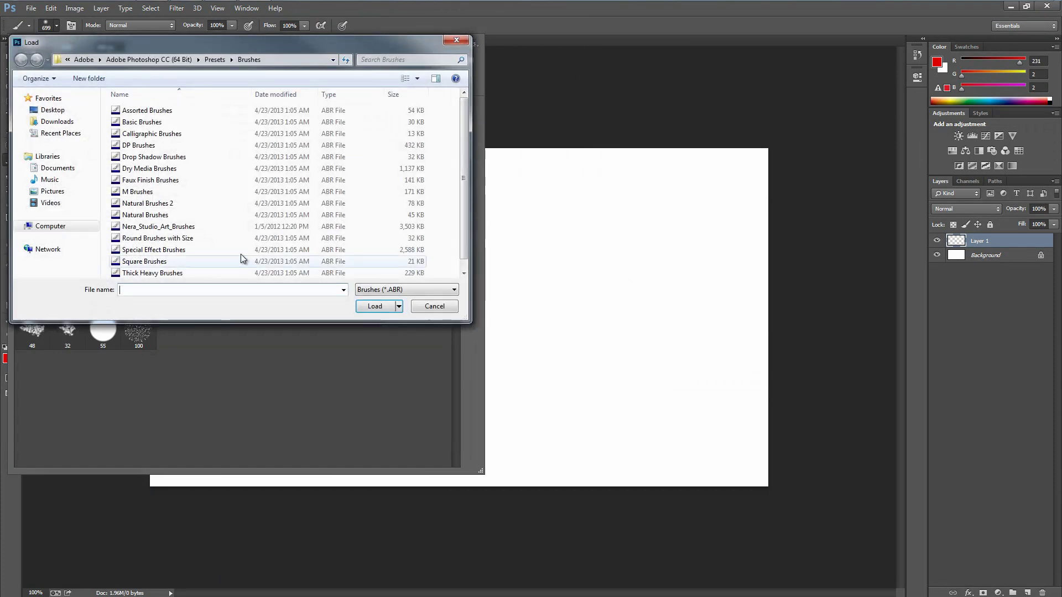
left_click(50, 226)
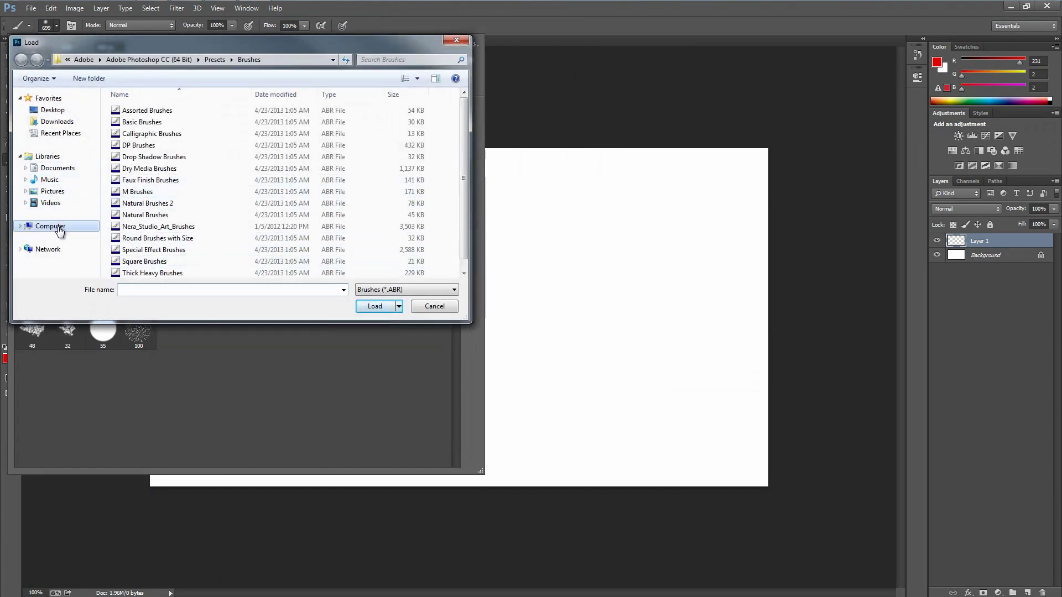
double_click(149, 127)
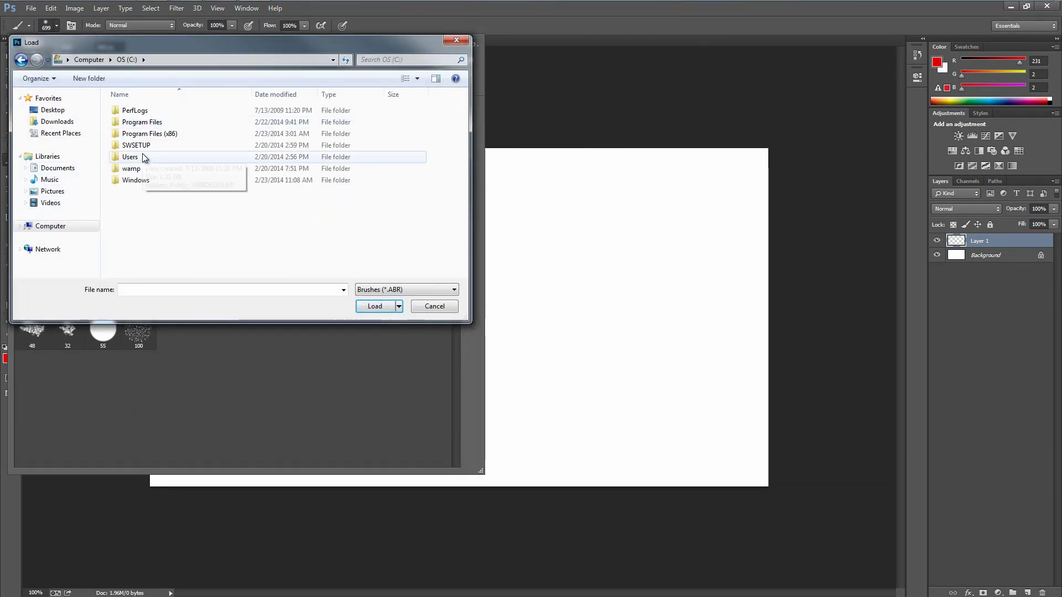
double_click(151, 125)
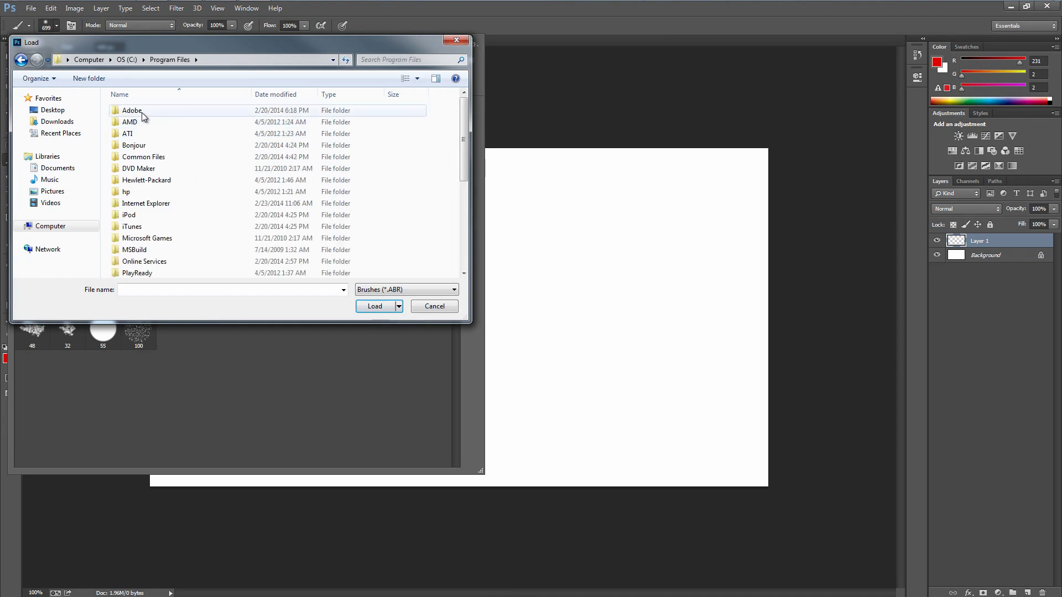
double_click(142, 111)
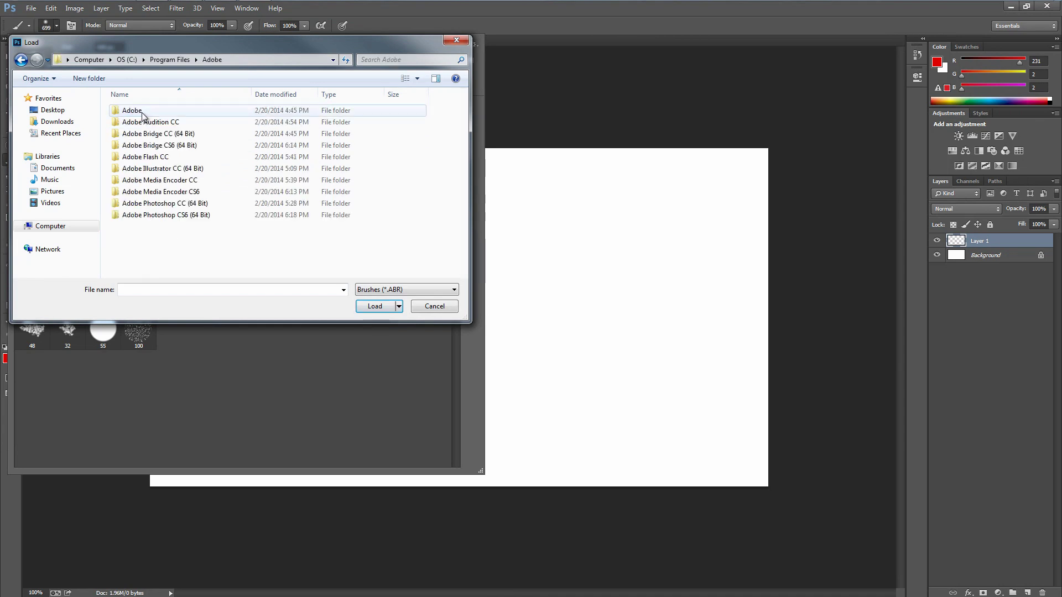
double_click(163, 204)
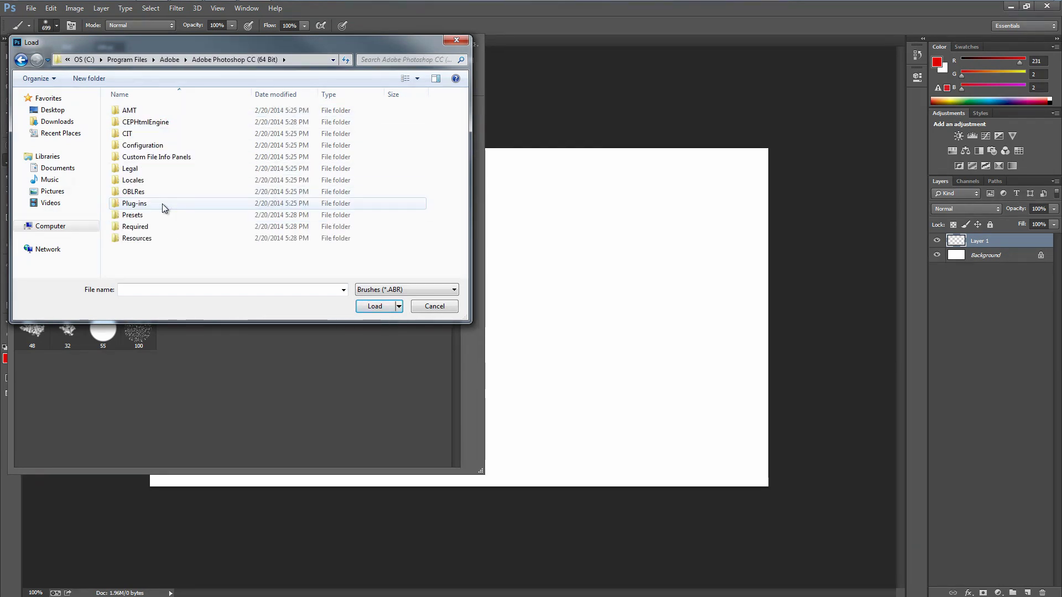
left_click(20, 60)
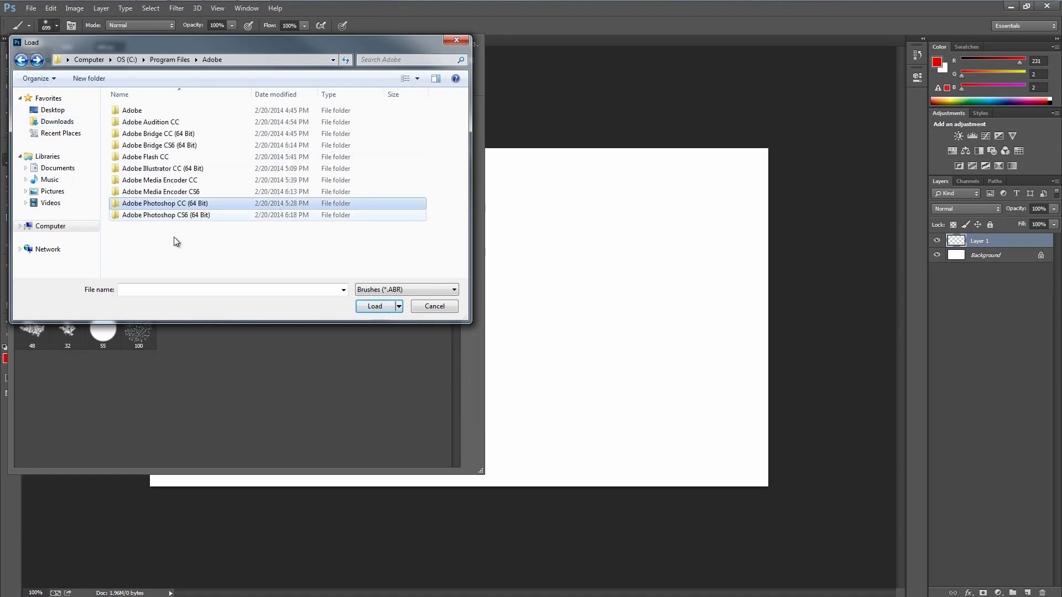
double_click(177, 204)
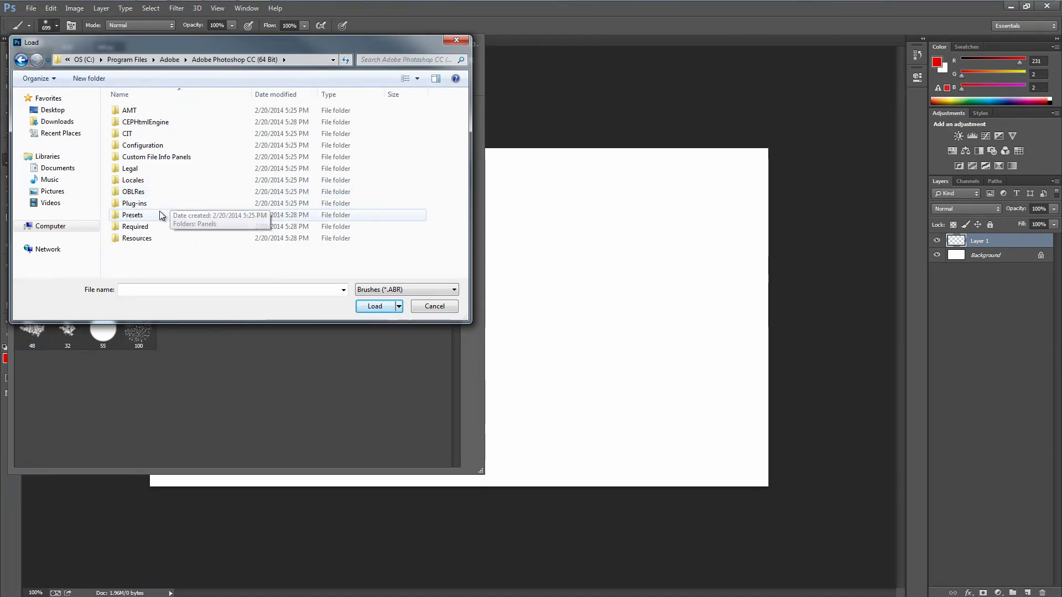
Step: Load the Nera_Studio_Art_Brushes file from the Presets > Brushes folder into the brush presets
left_click(160, 217)
double_click(160, 218)
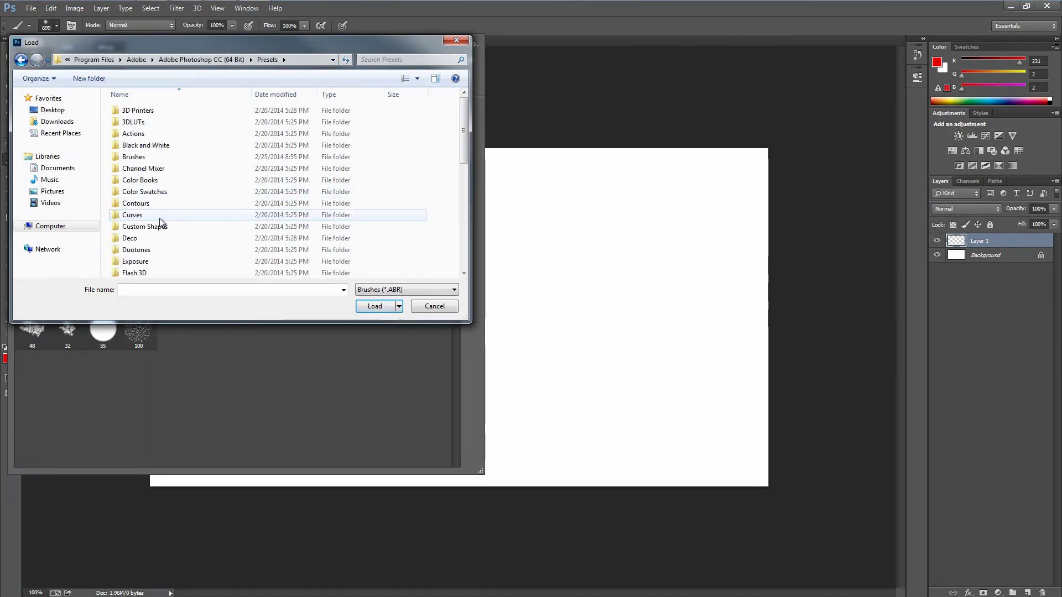
double_click(160, 157)
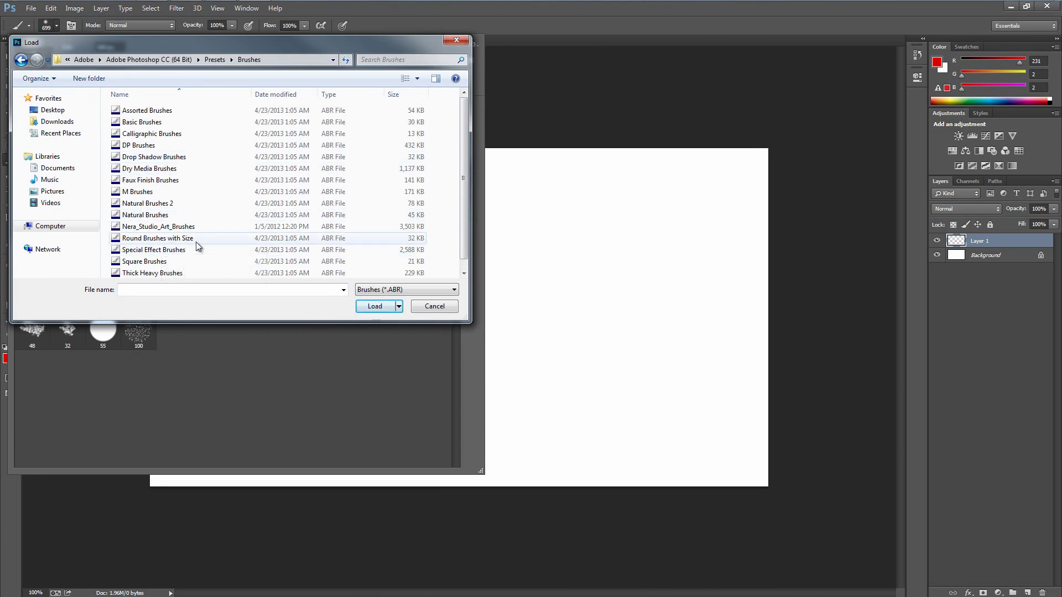
left_click(197, 227)
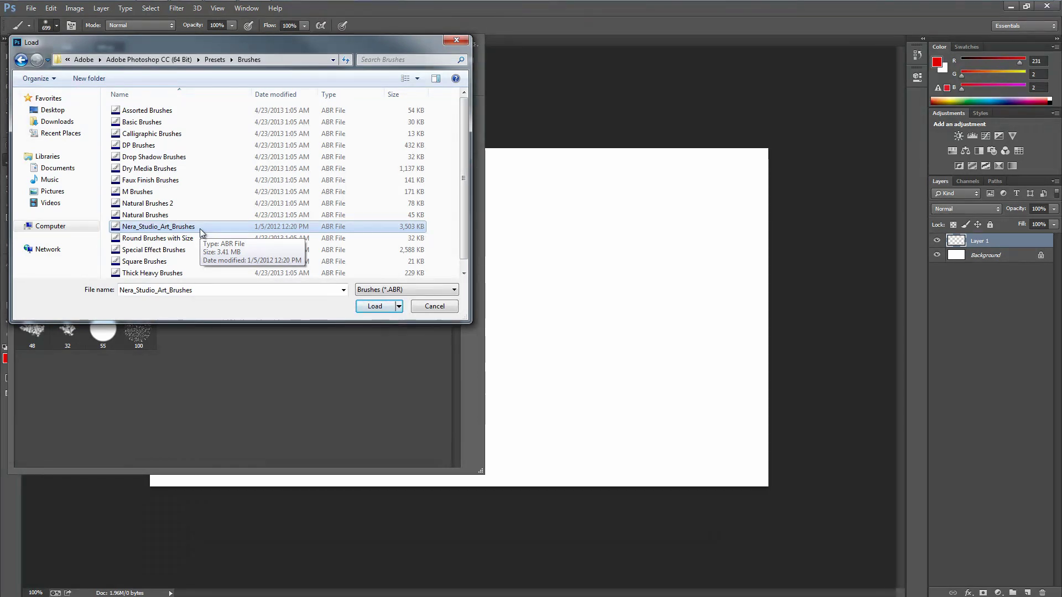
left_click(375, 306)
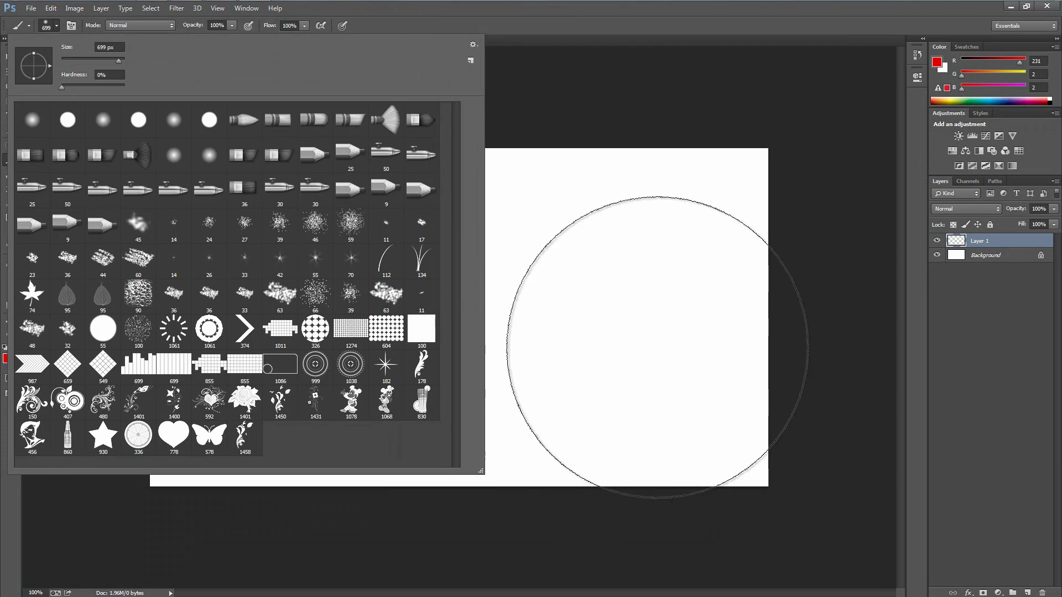
left_click(972, 408)
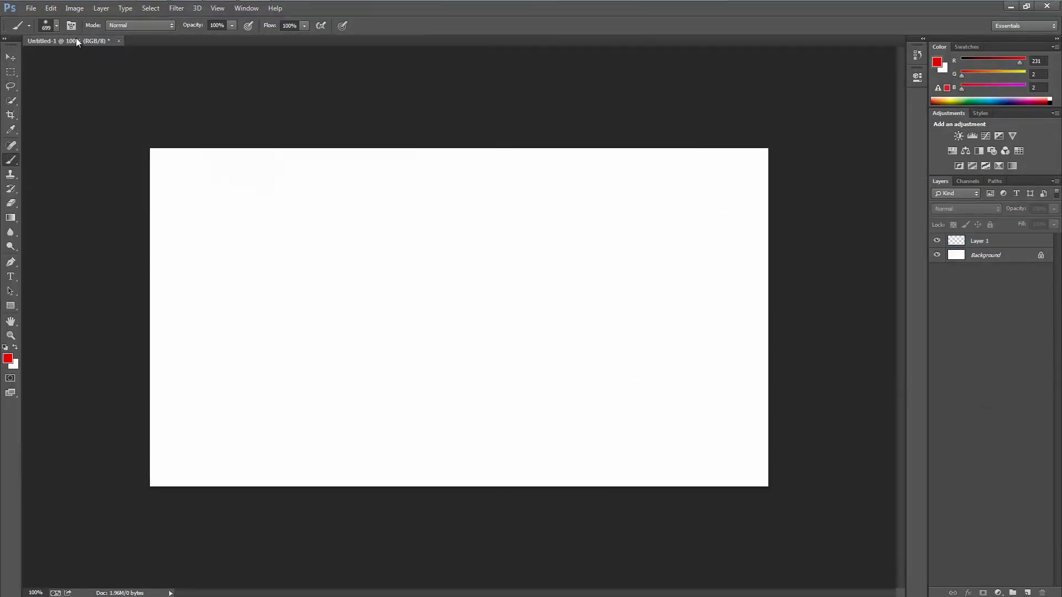
Step: Choose the 407 px brush with circles and leaves, and select Layer 1 for painting
left_click(56, 26)
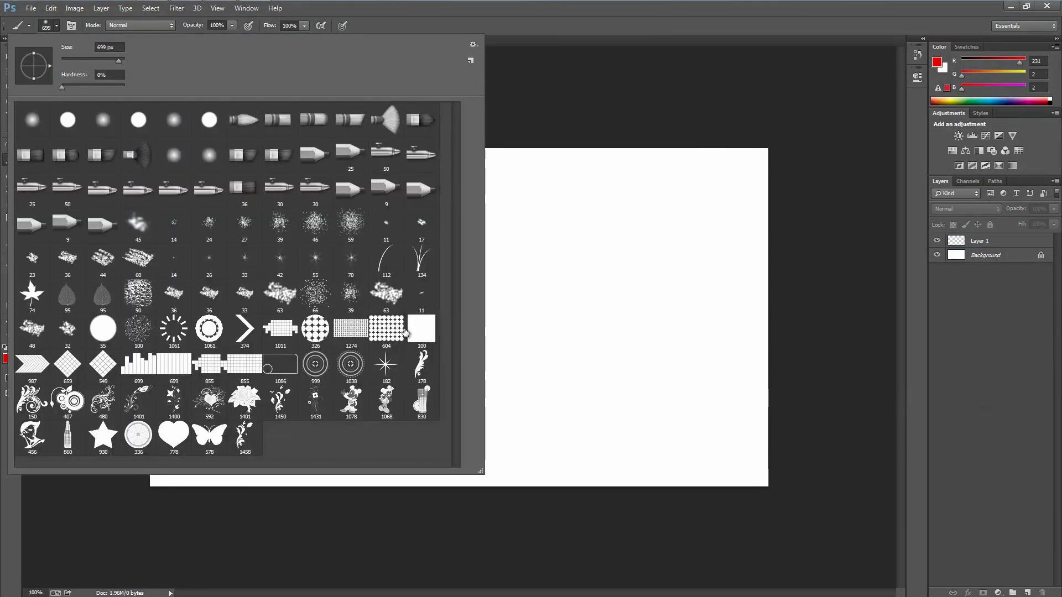
left_click(67, 401)
left_click(841, 474)
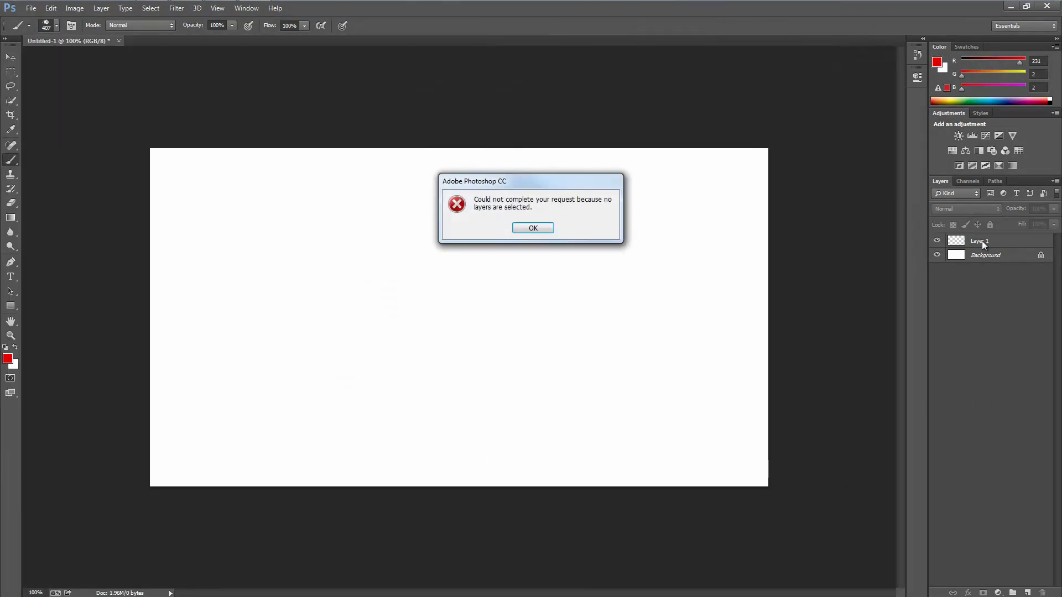
left_click(534, 228)
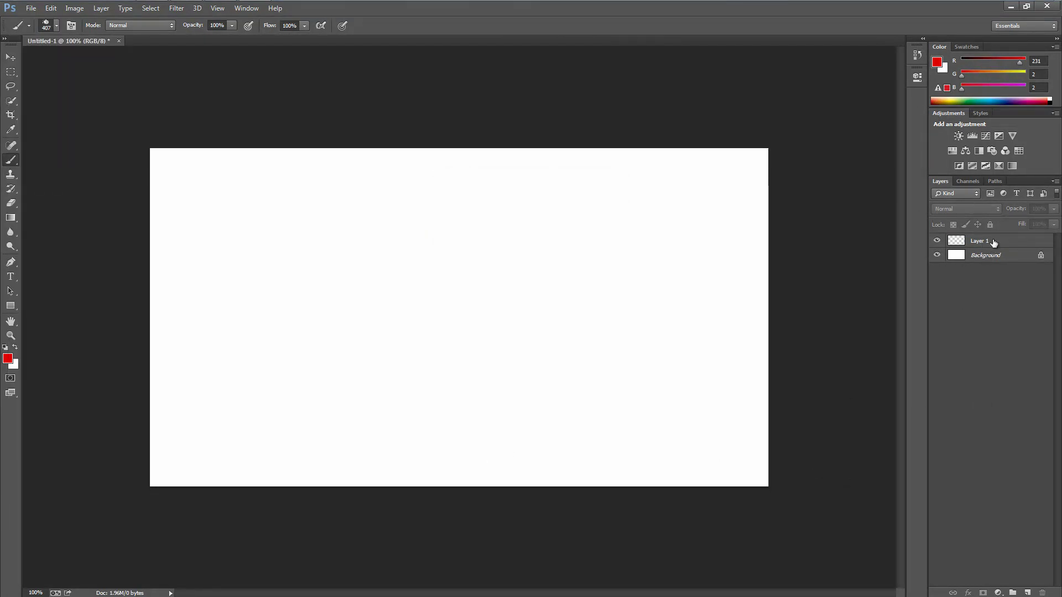
left_click(979, 240)
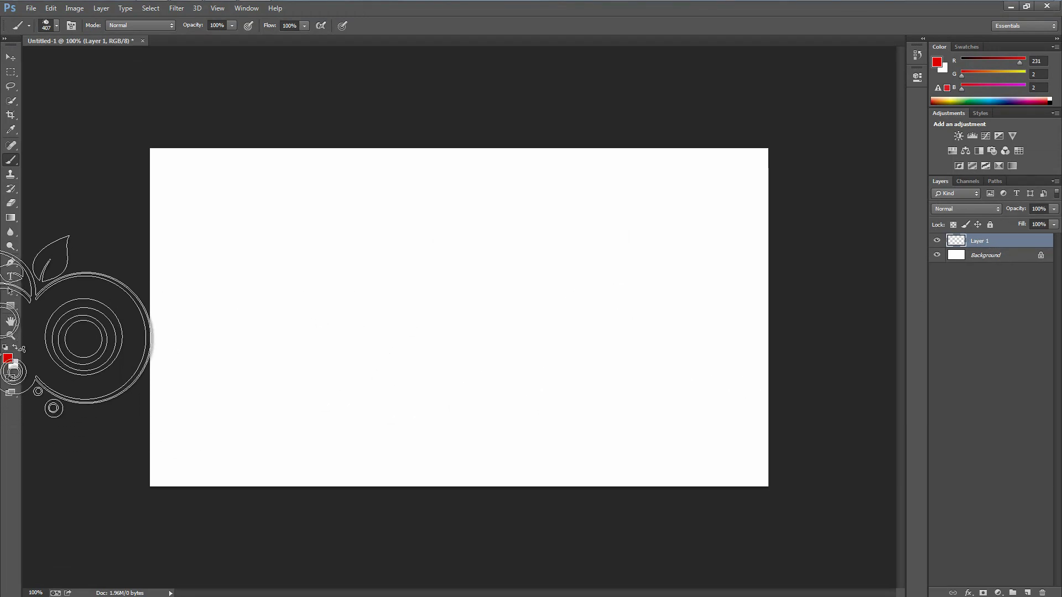
Step: Set the foreground colour to green (RGB 84, 208, 9) and stamp the circles-and-leaves brush once on the canvas's right half
left_click(7, 358)
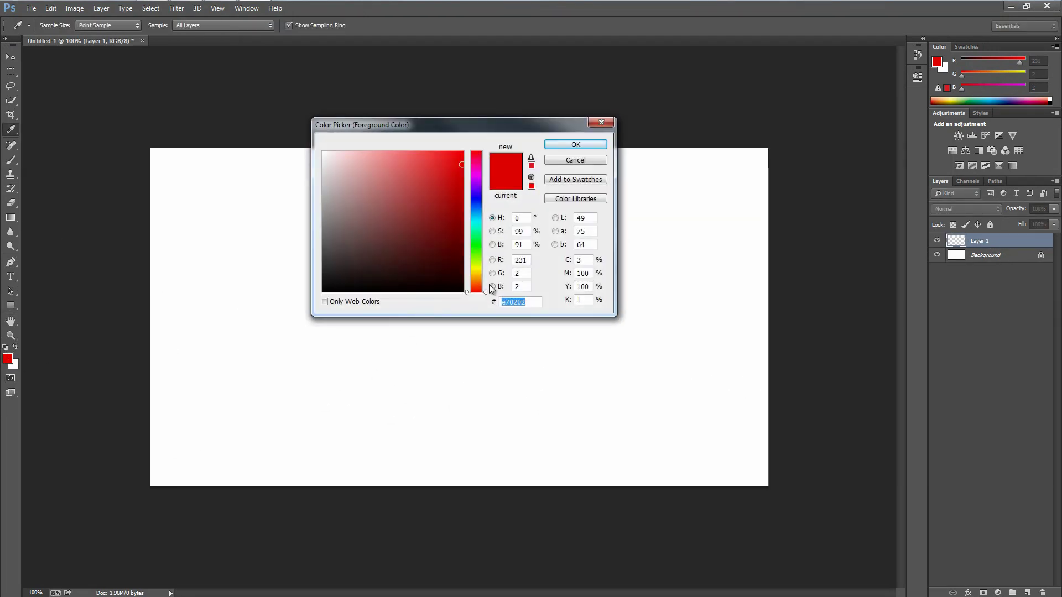
left_click(479, 260)
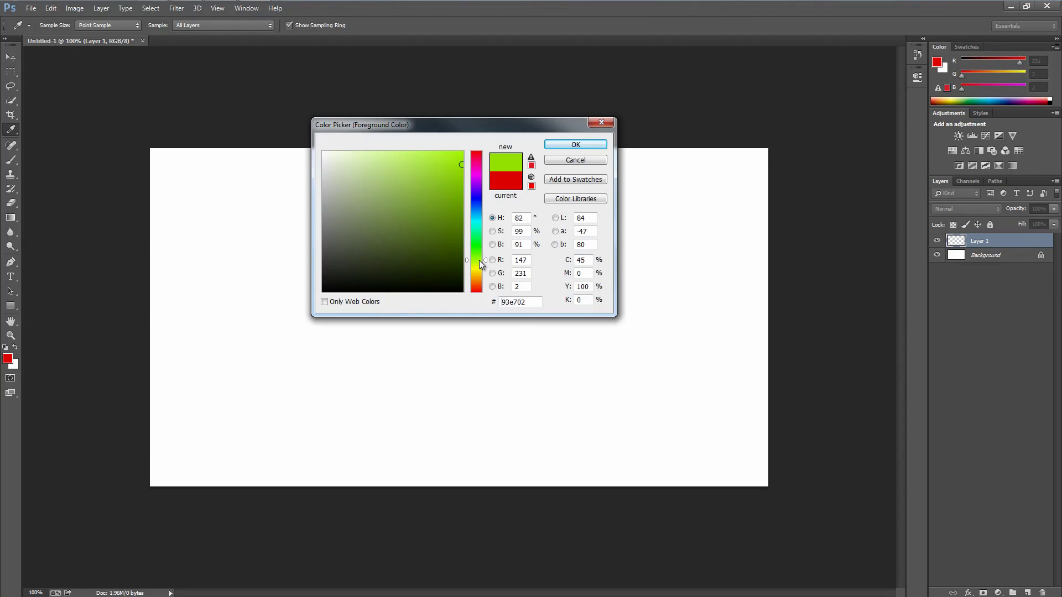
left_click_drag(479, 260, 477, 253)
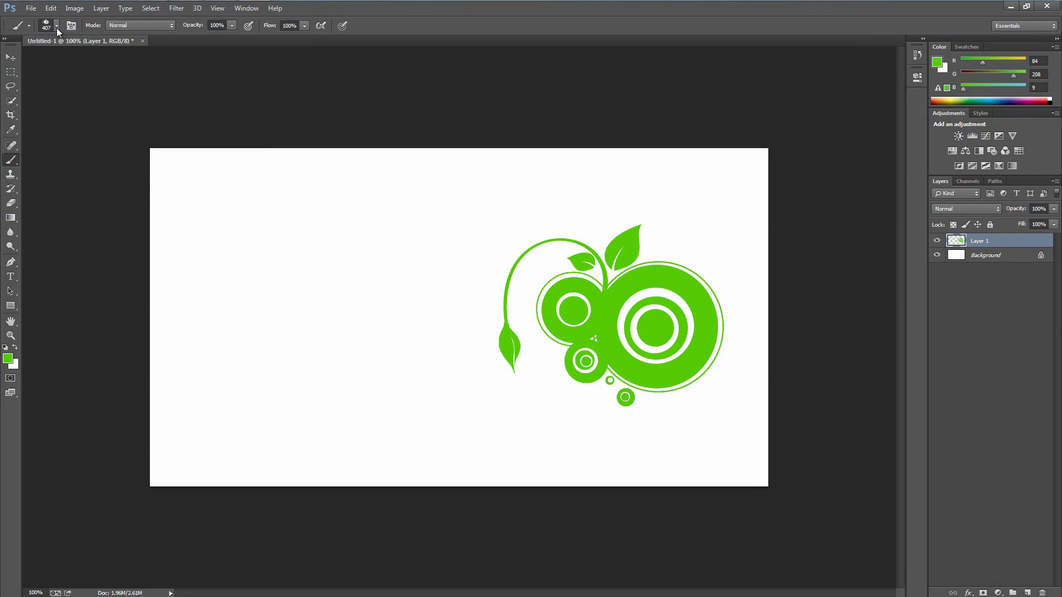
Step: Choose the 1401 px floral swirl brush with the butterfly and set its size to 600 px
left_click(56, 28)
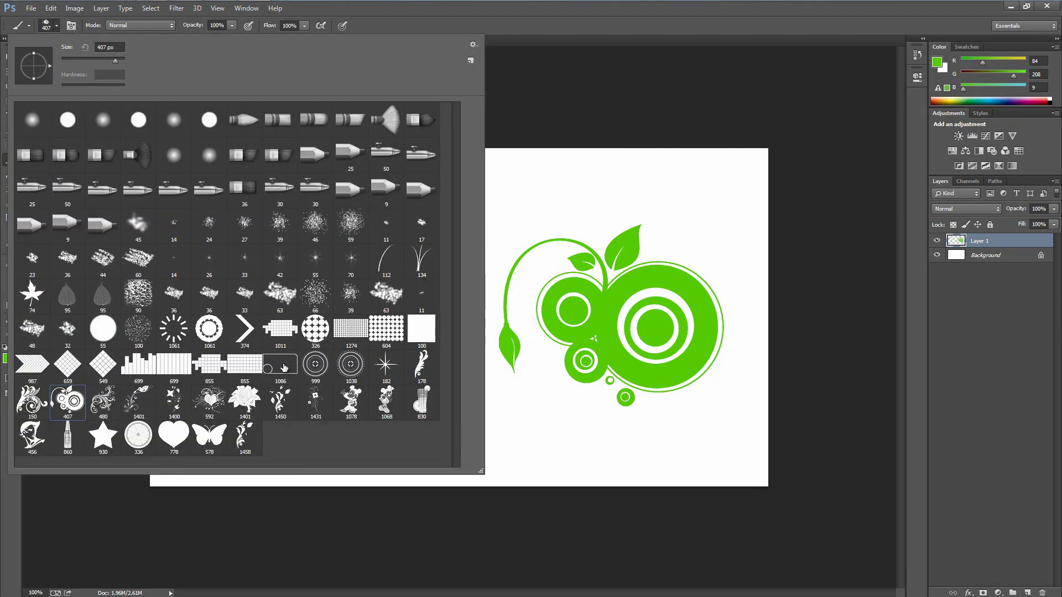
left_click(142, 403)
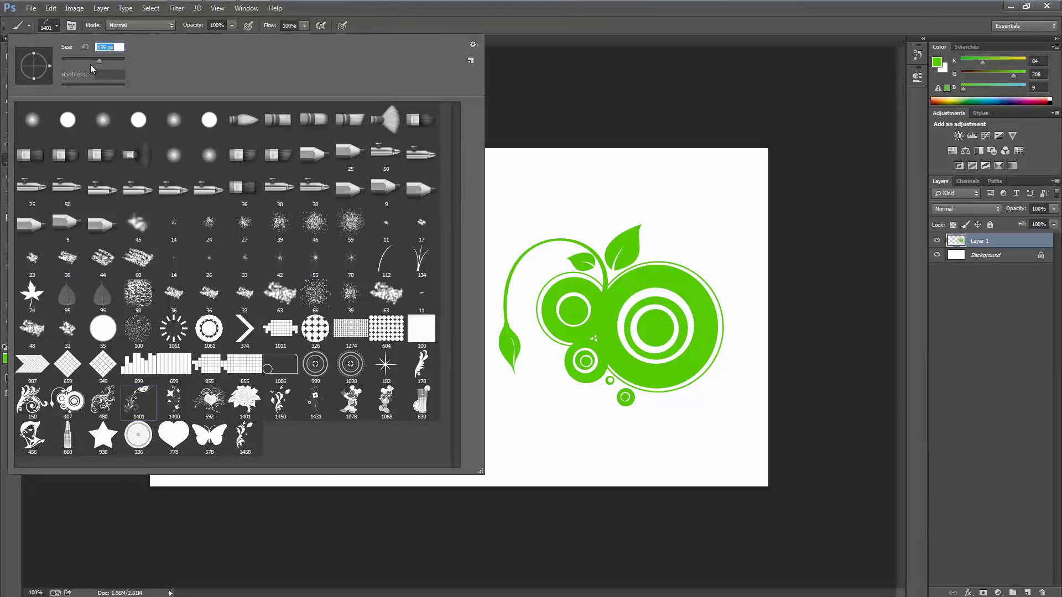
type("61")
key("Return")
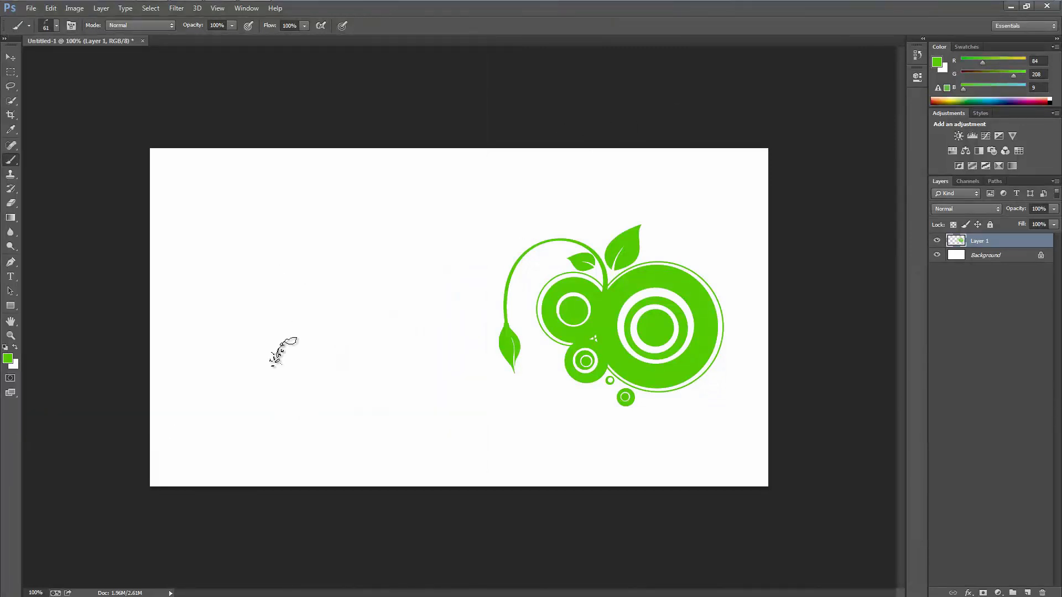
key("bracketright")
key("bracketright")
key("bracketright")
key("bracketright")
key("bracketright")
key("bracketright")
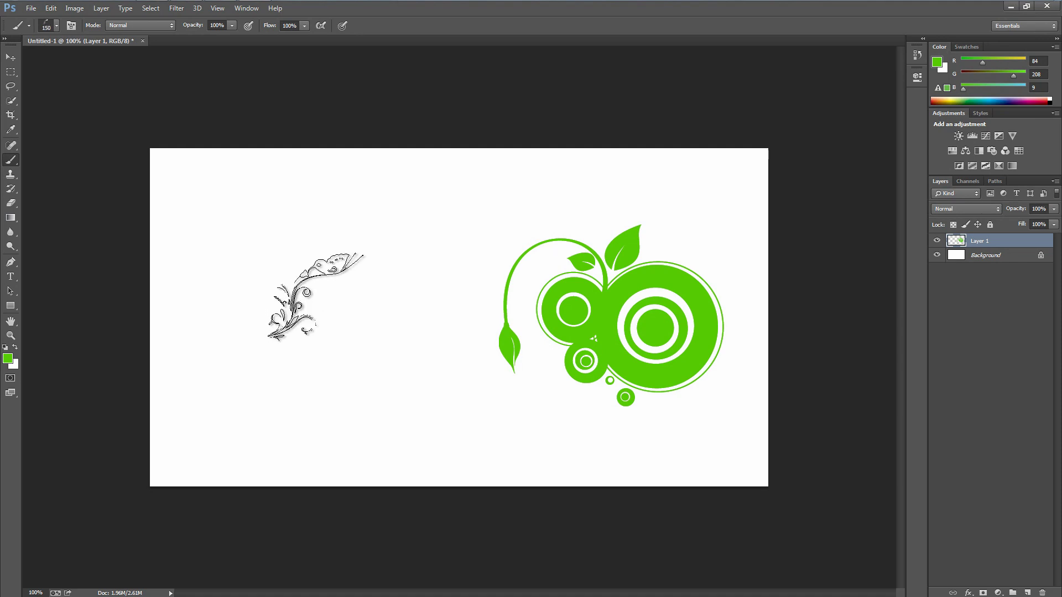
key("bracketright")
key("bracketright")
key("bracketright")
key("bracketright")
key("bracketright")
key("bracketright")
key("bracketright")
key("bracketright")
key("bracketright")
key("bracketright")
key("bracketright")
key("bracketright")
key("bracketright")
key("bracketright")
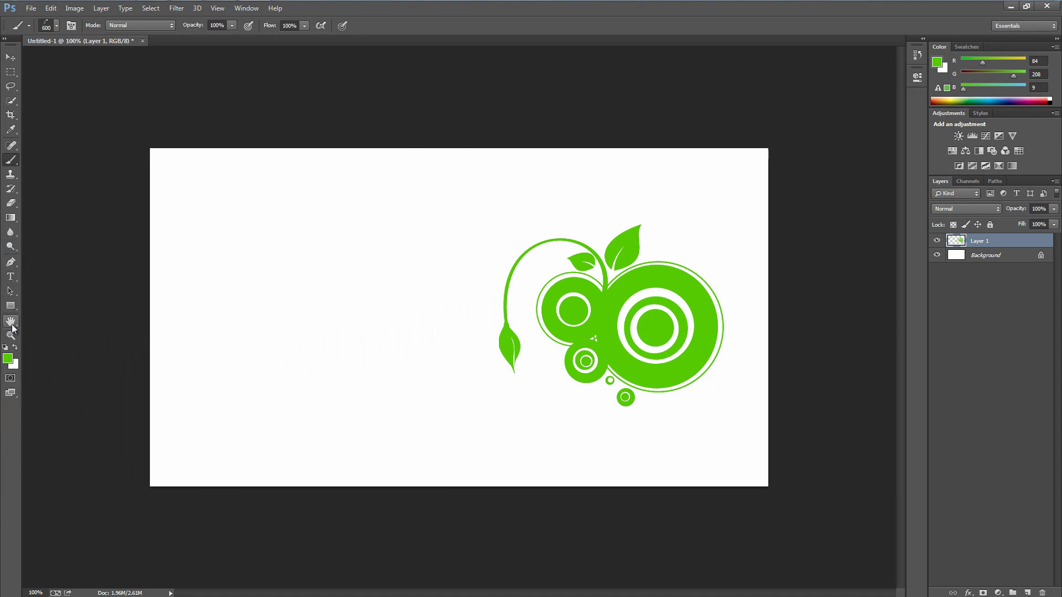
Step: Set the foreground colour to pink-red (RGB 246, 13, 84) and stamp the floral swirl brush once on the canvas's left half
left_click(7, 359)
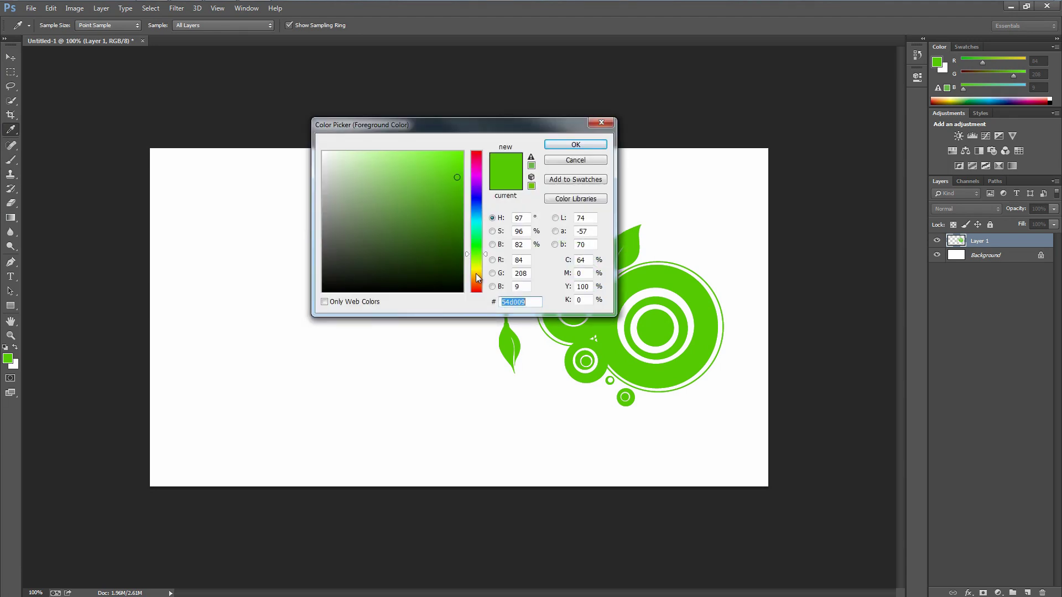
left_click_drag(477, 276, 475, 158)
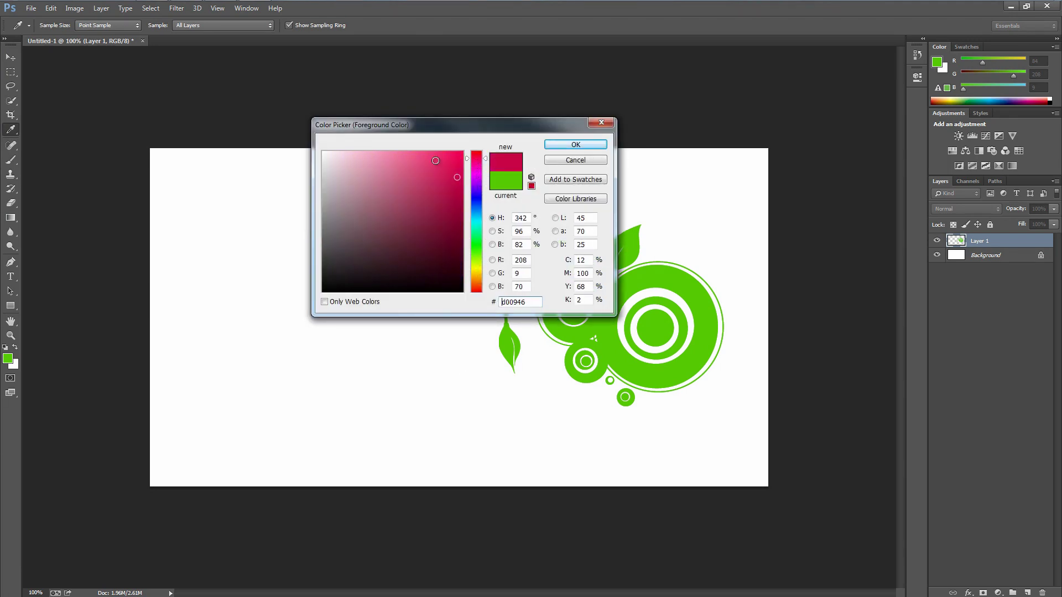
left_click(456, 156)
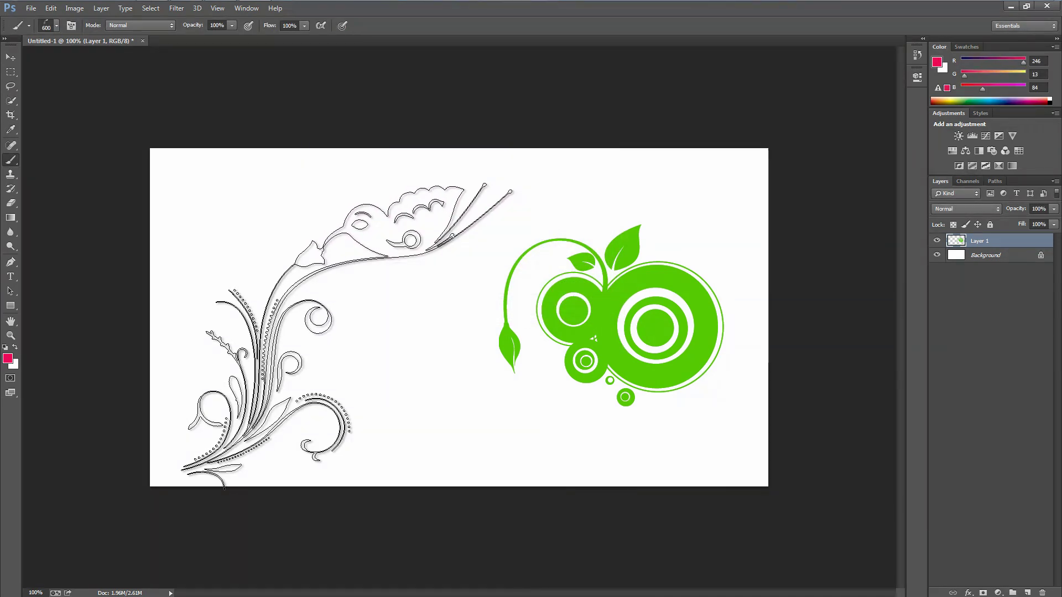
left_click(347, 335)
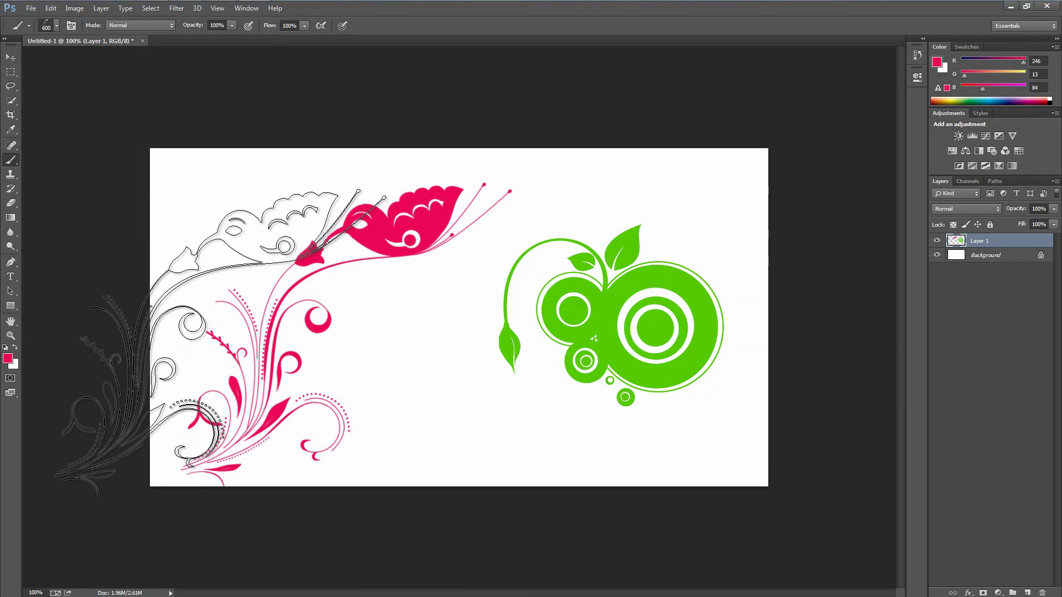